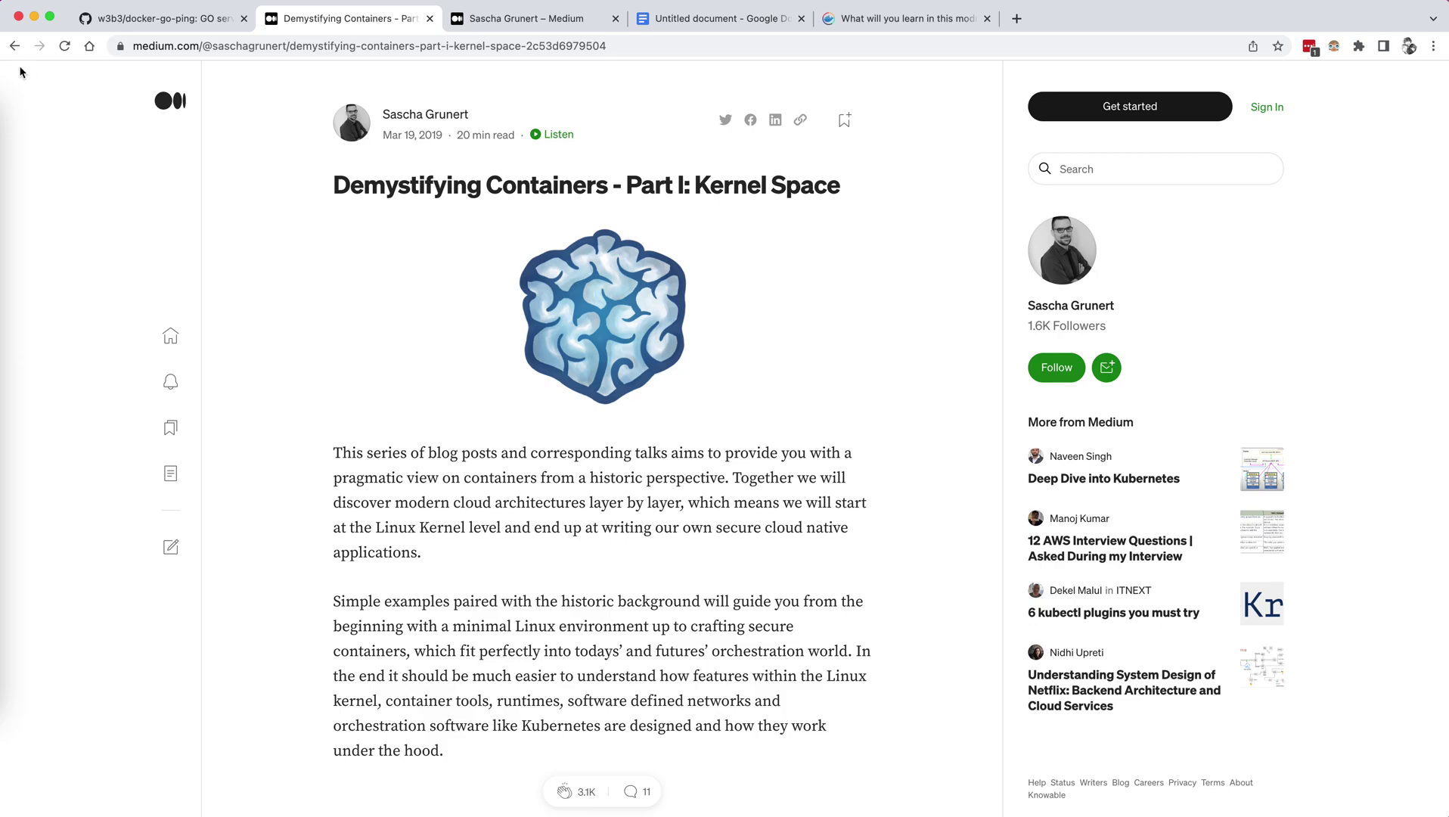
Return to the Docker Orientation and setup page and follow its cgroups link to the Medium article.
right_click(14, 46)
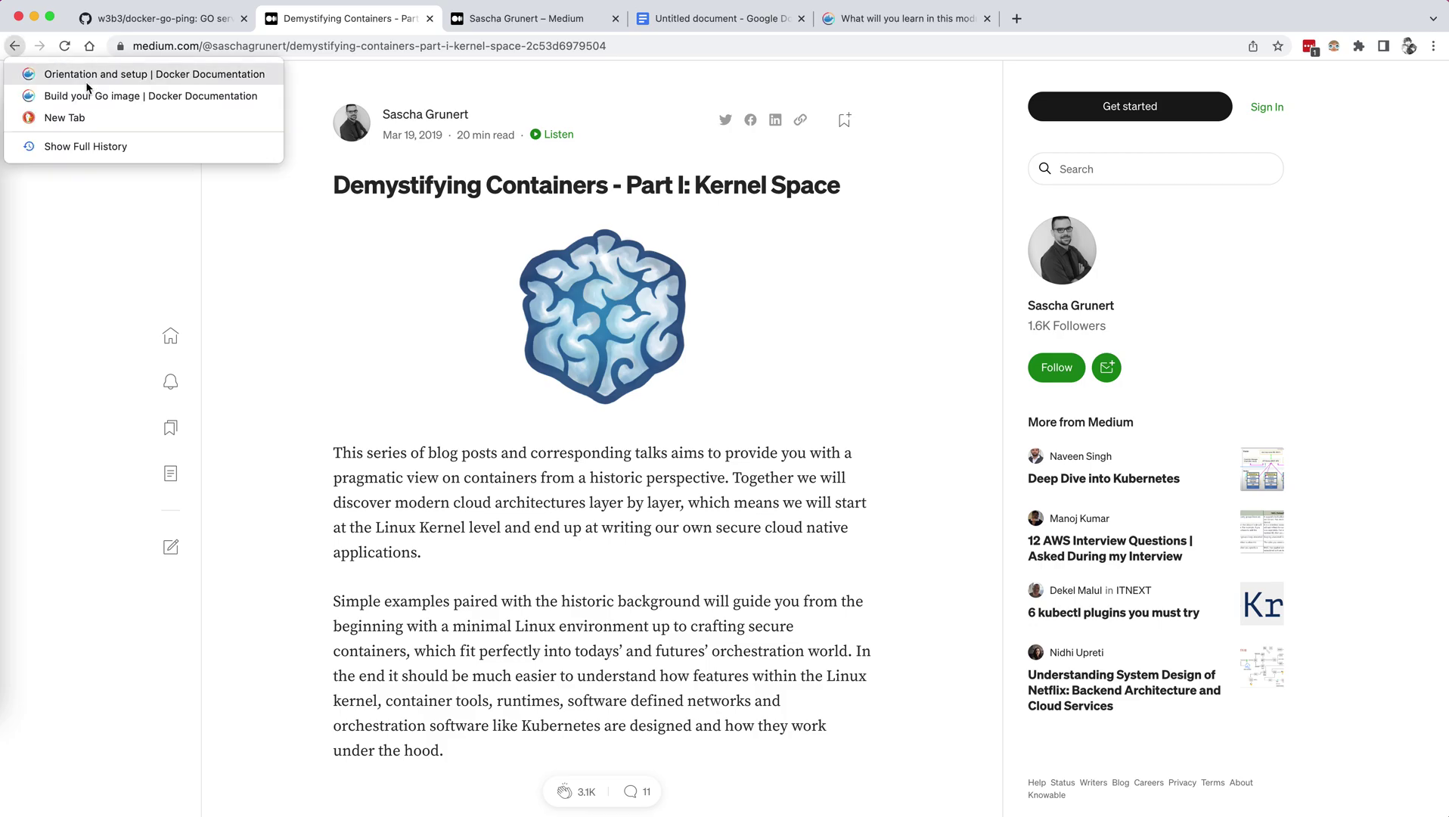
click(130, 75)
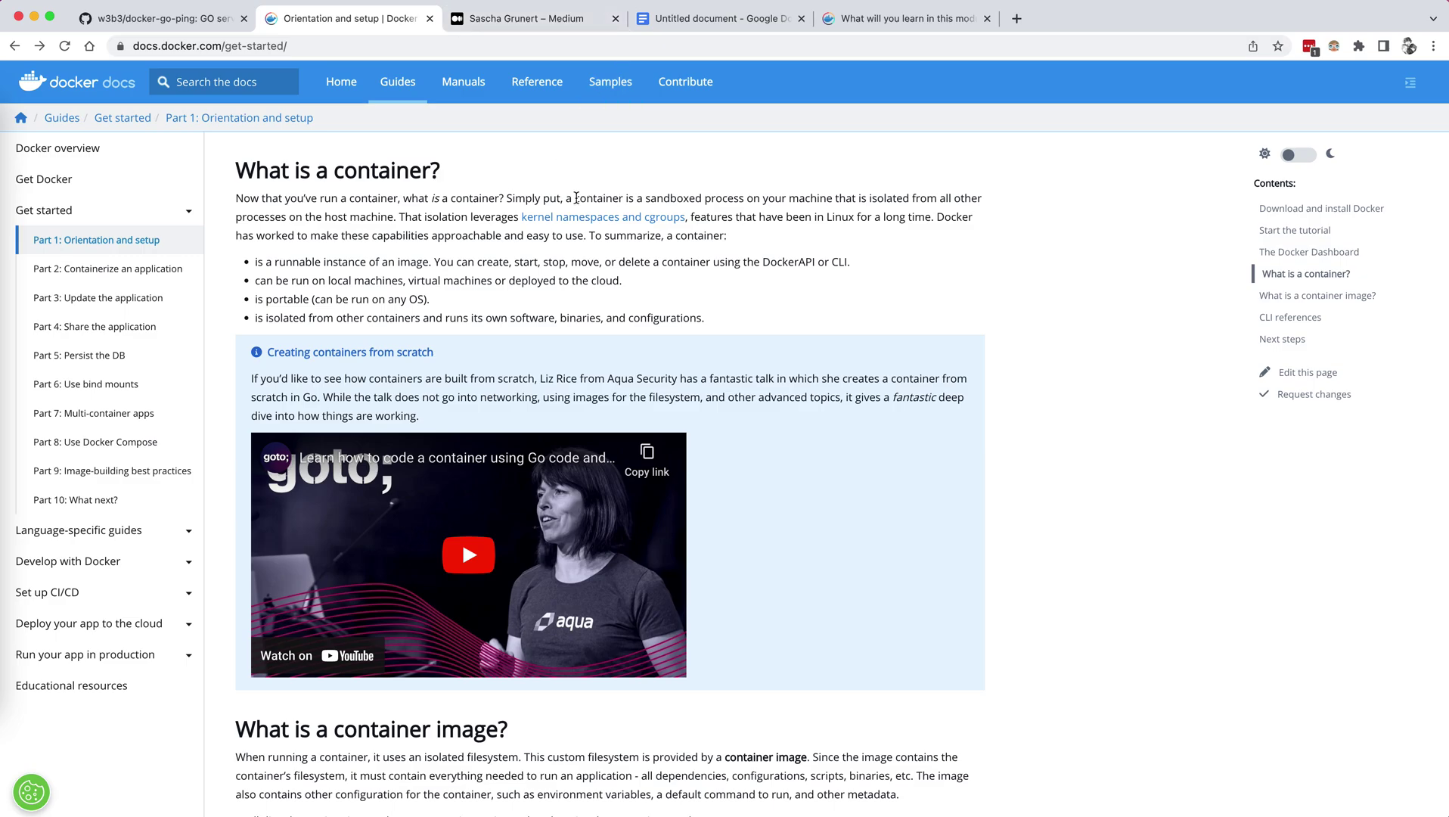
drag(575, 197, 694, 214)
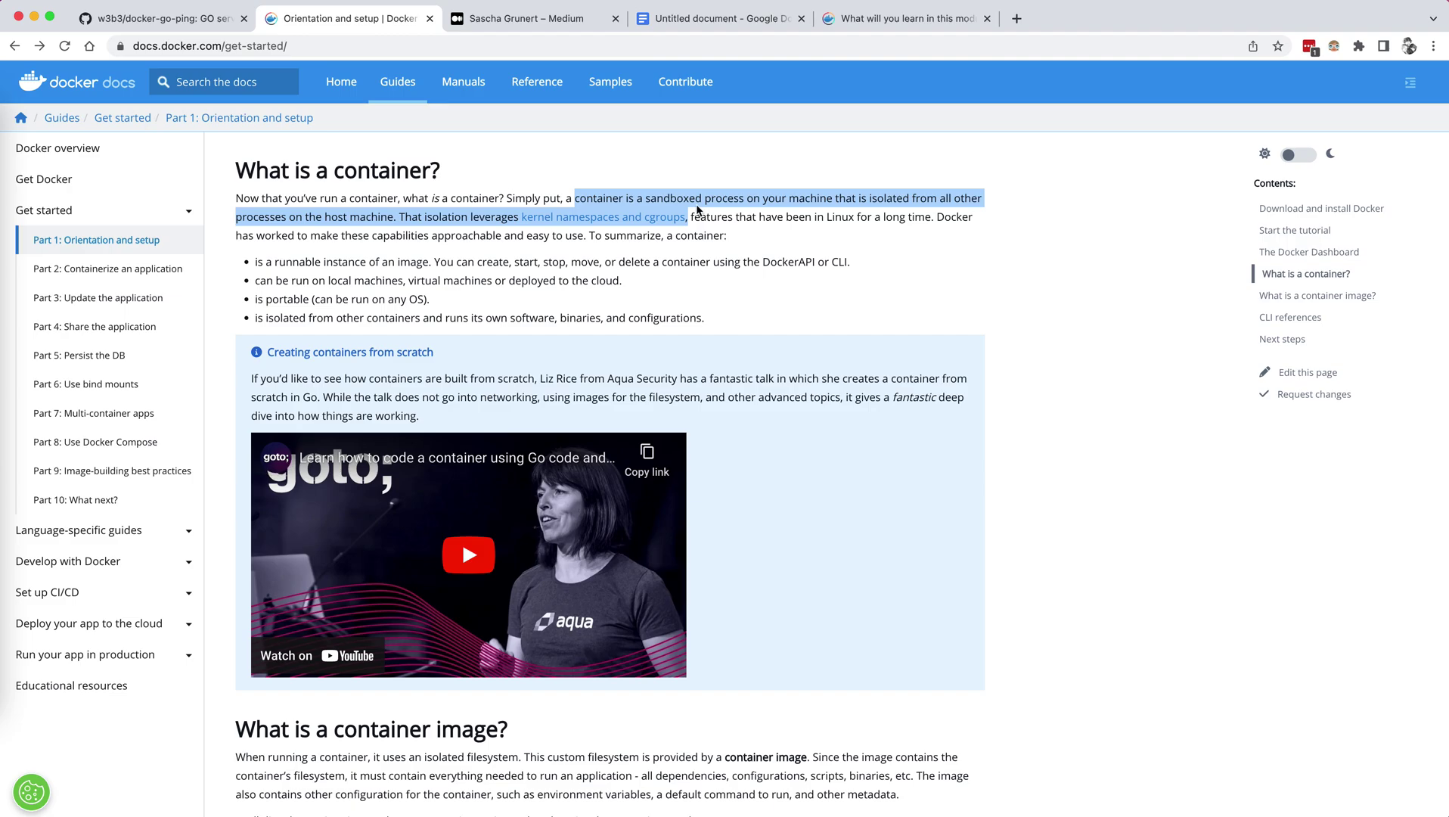
click(691, 212)
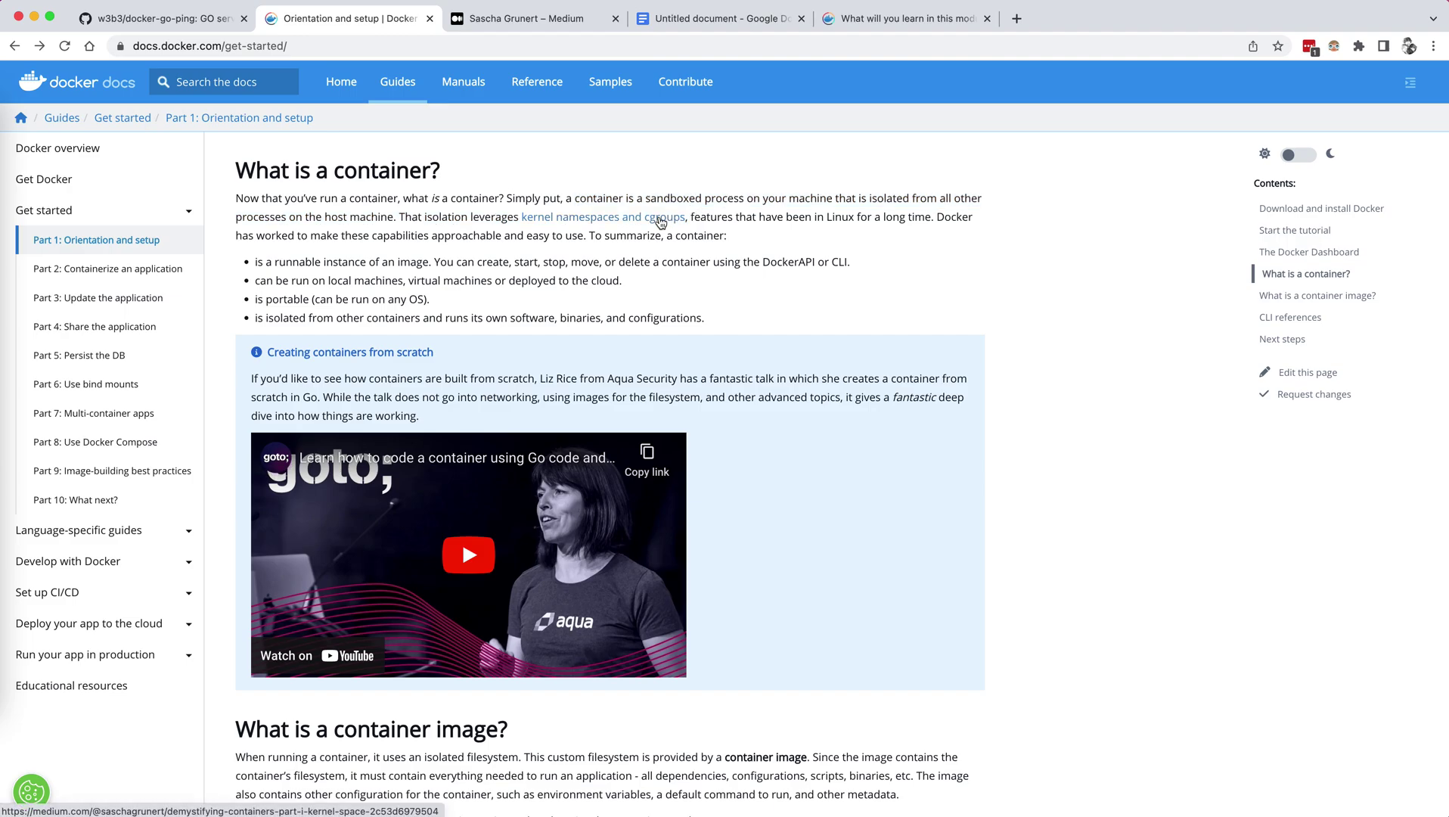
click(660, 219)
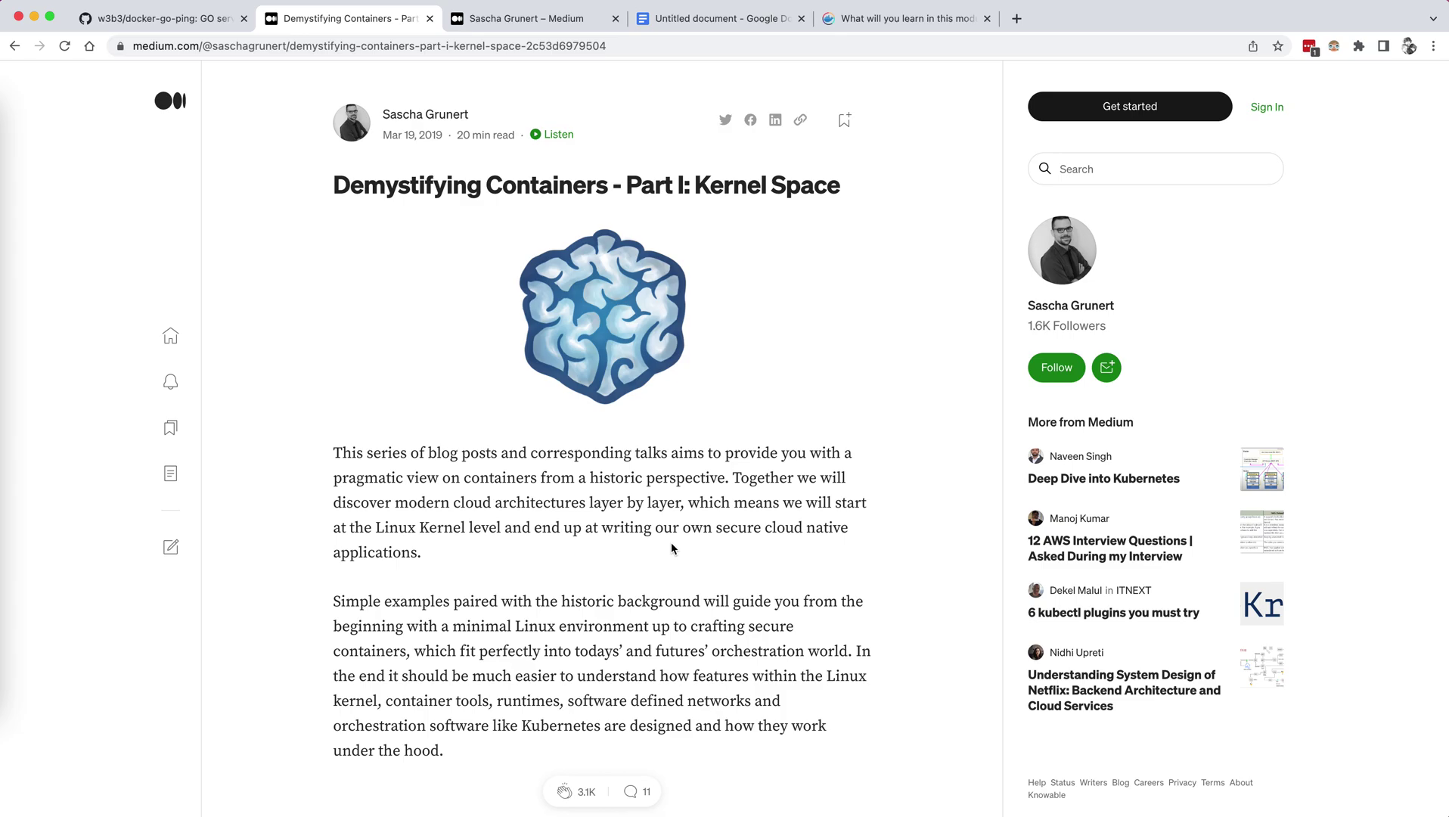
Save the Medium article as a PDF on the Desktop, inserting _20221026 into its file name.
key(super+p)
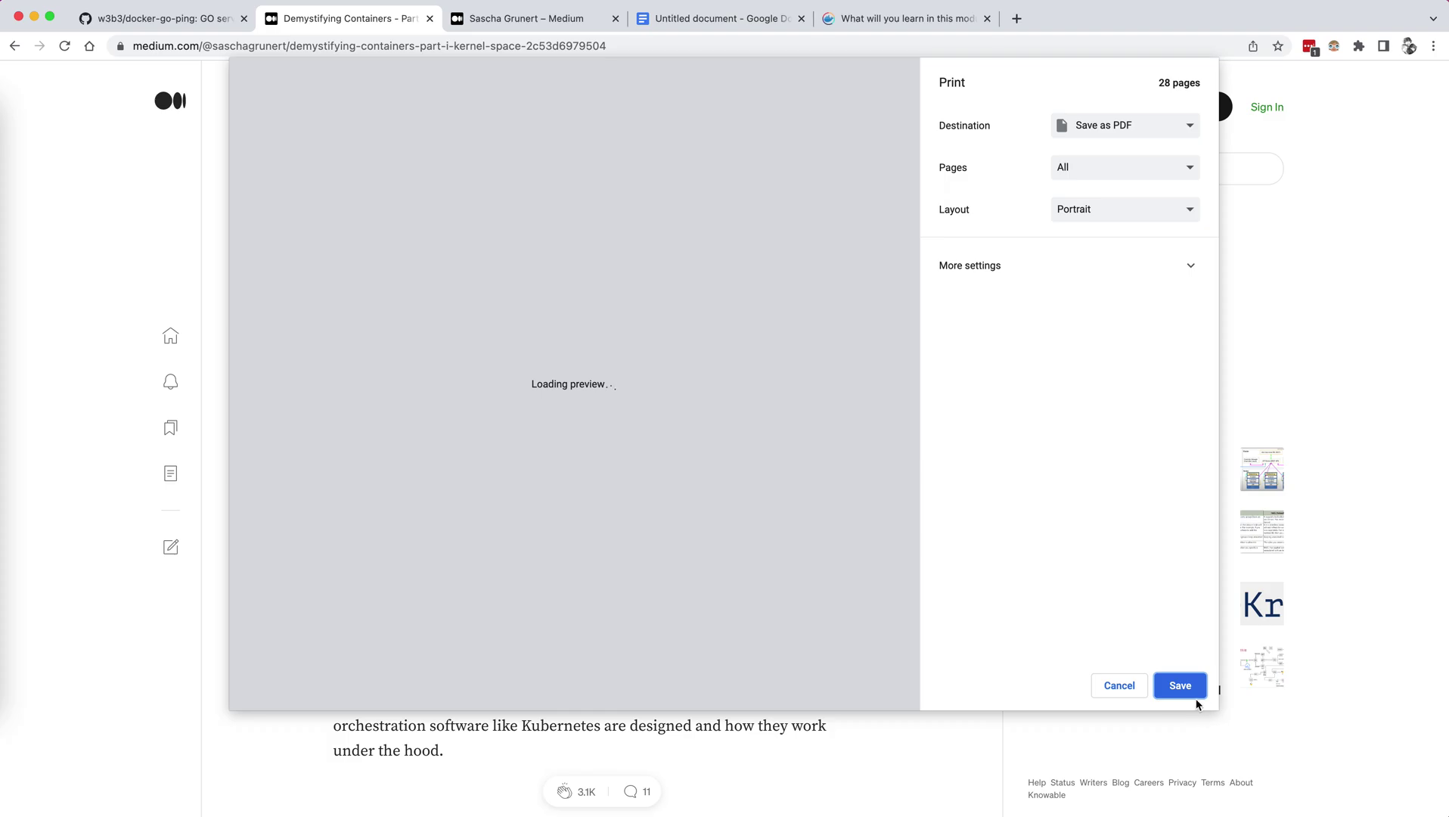
click(1174, 687)
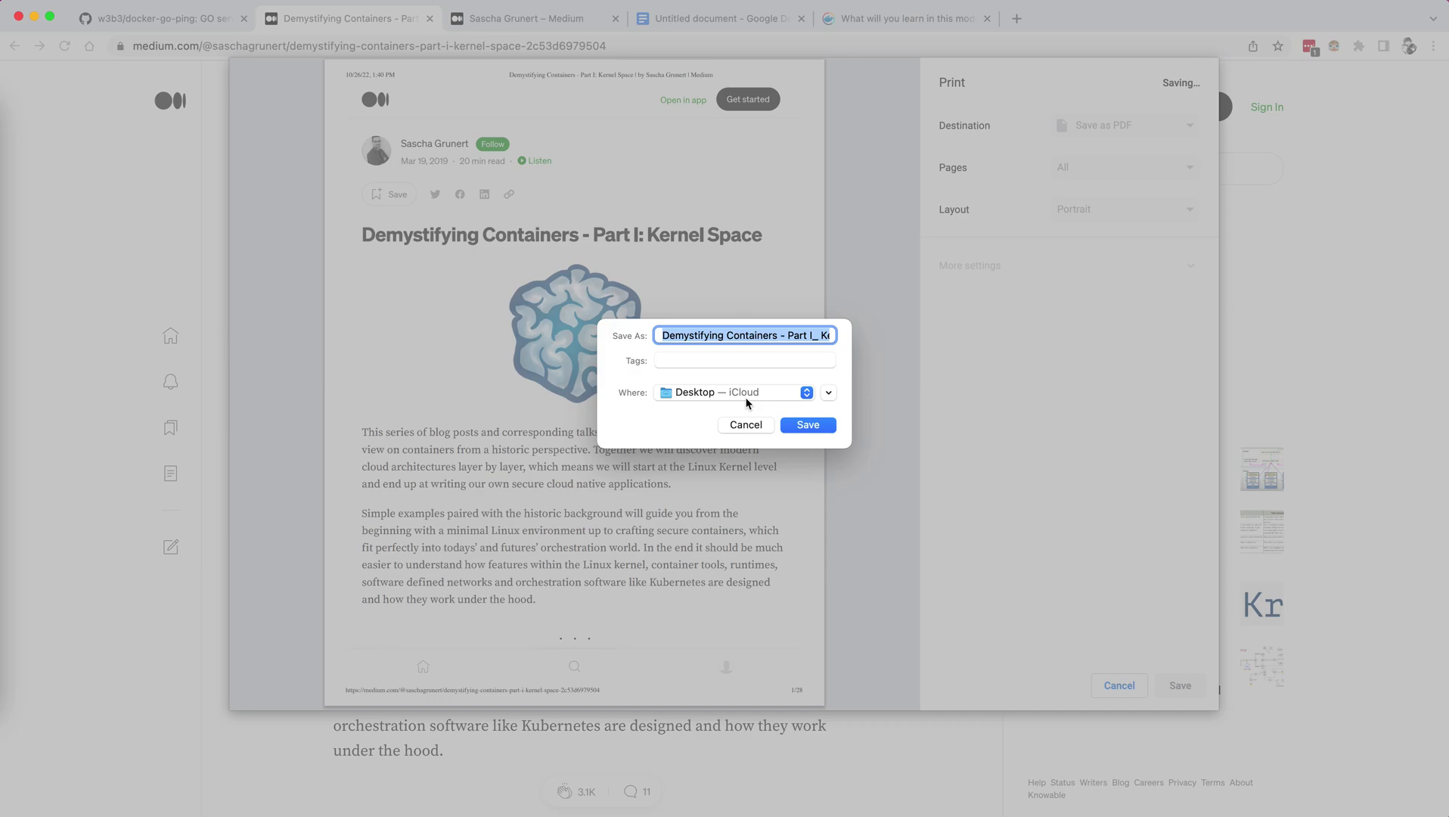
key(Left)
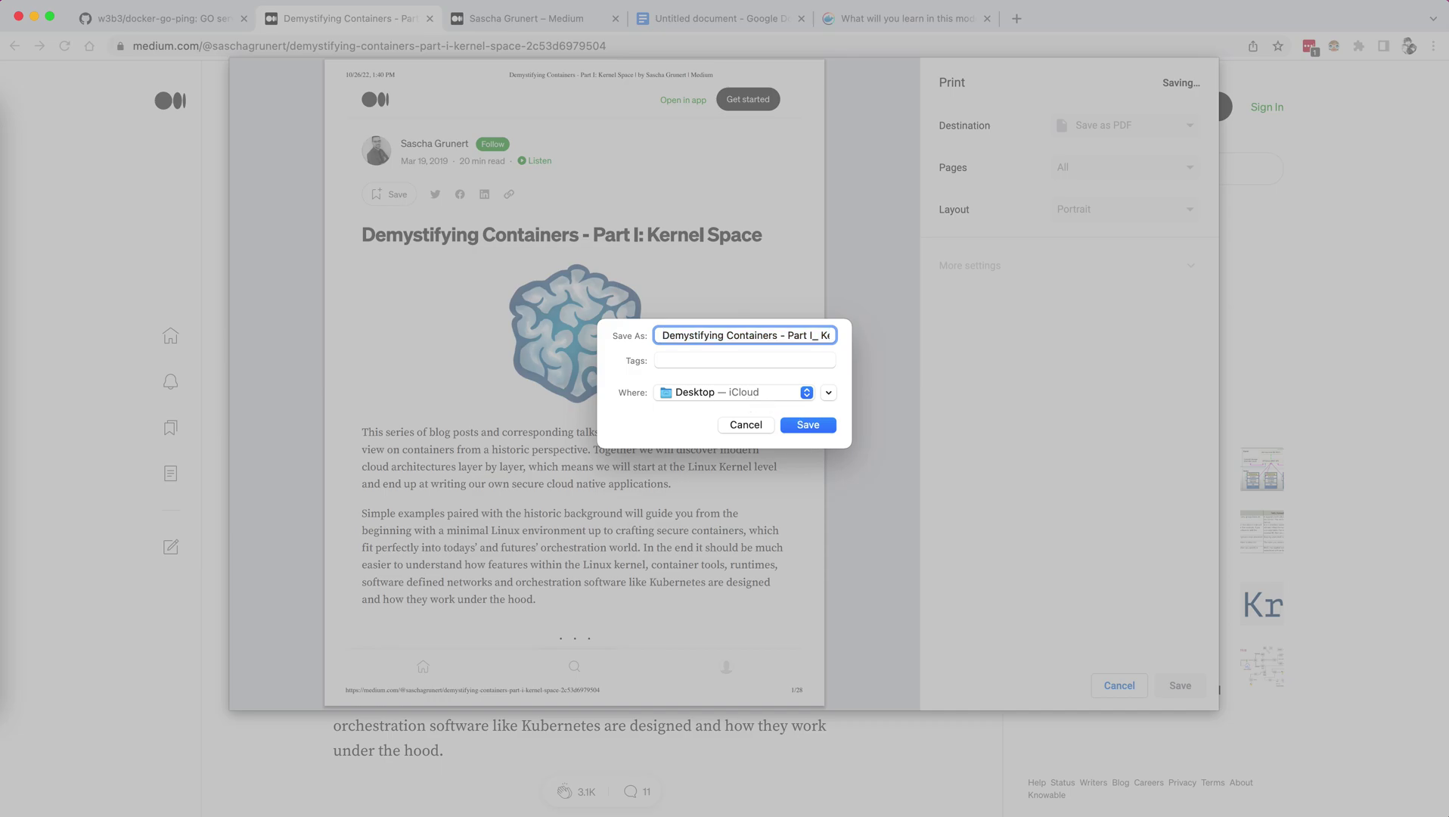
text(_)
text(20221026)
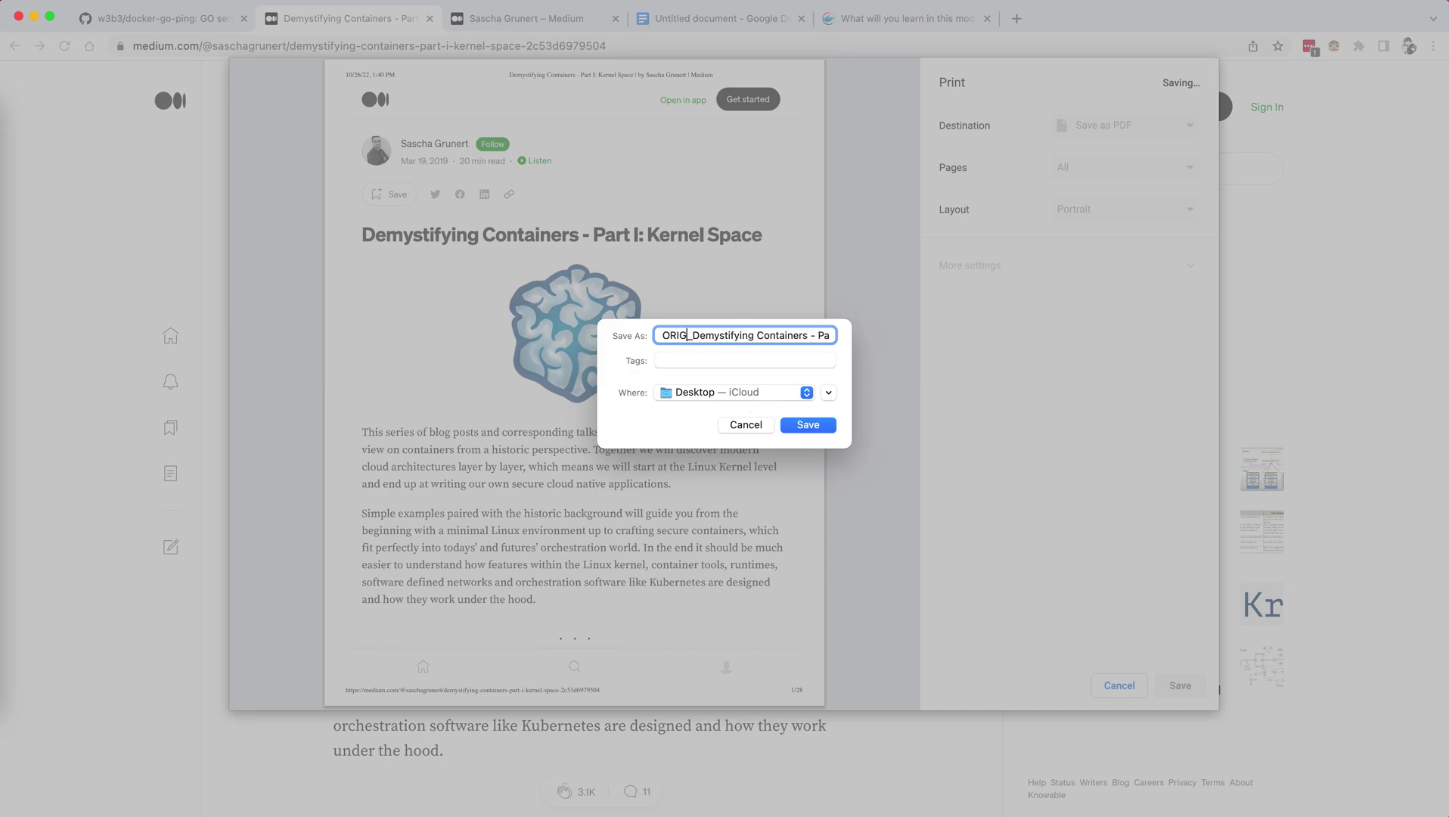
key(Return)
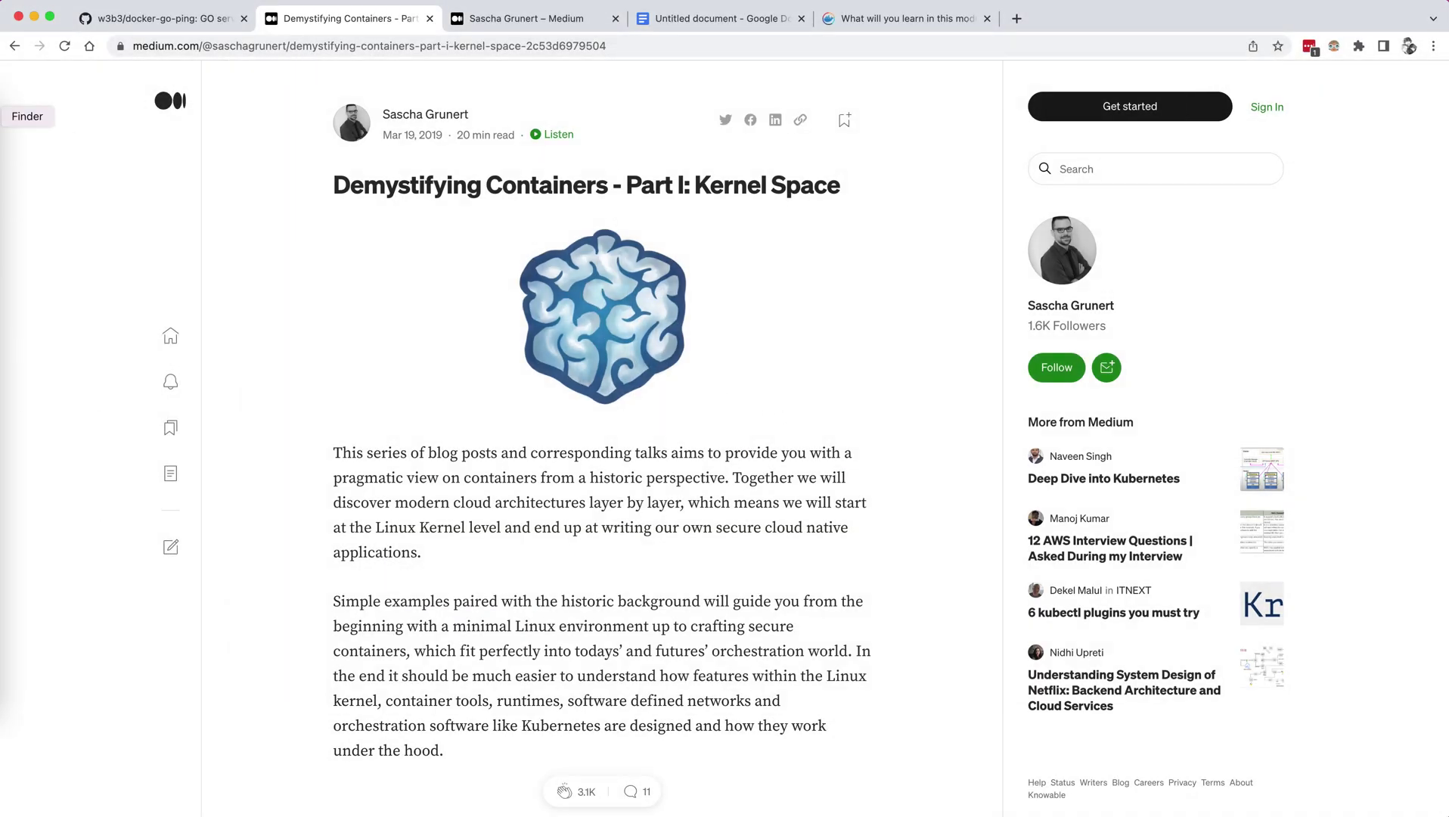
Open the ORIGINAL_ Demystifying Containers PDF from the iCloud Drive Desktop folder in Preview.
click(4, 118)
click(758, 329)
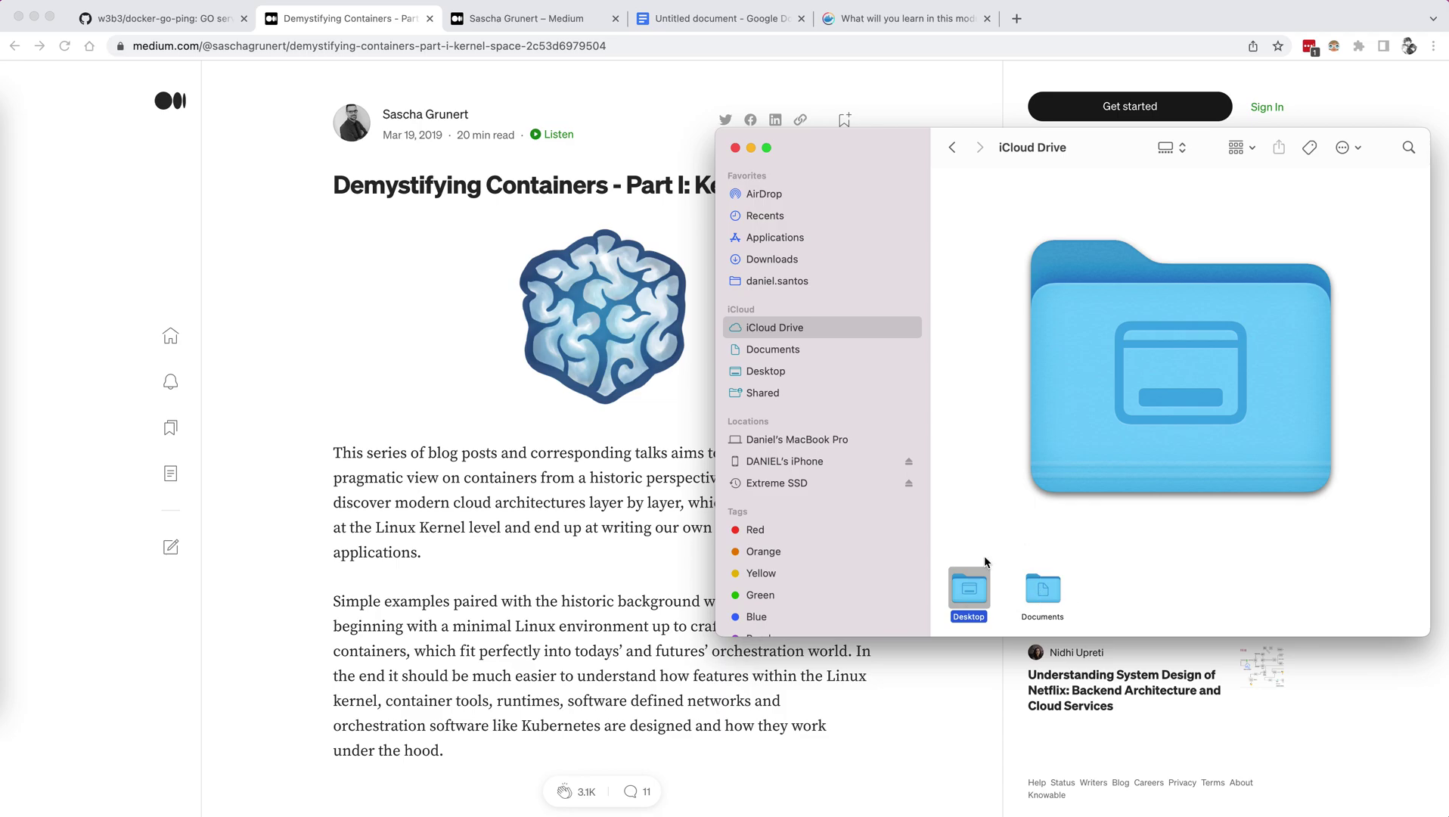
double_click(976, 582)
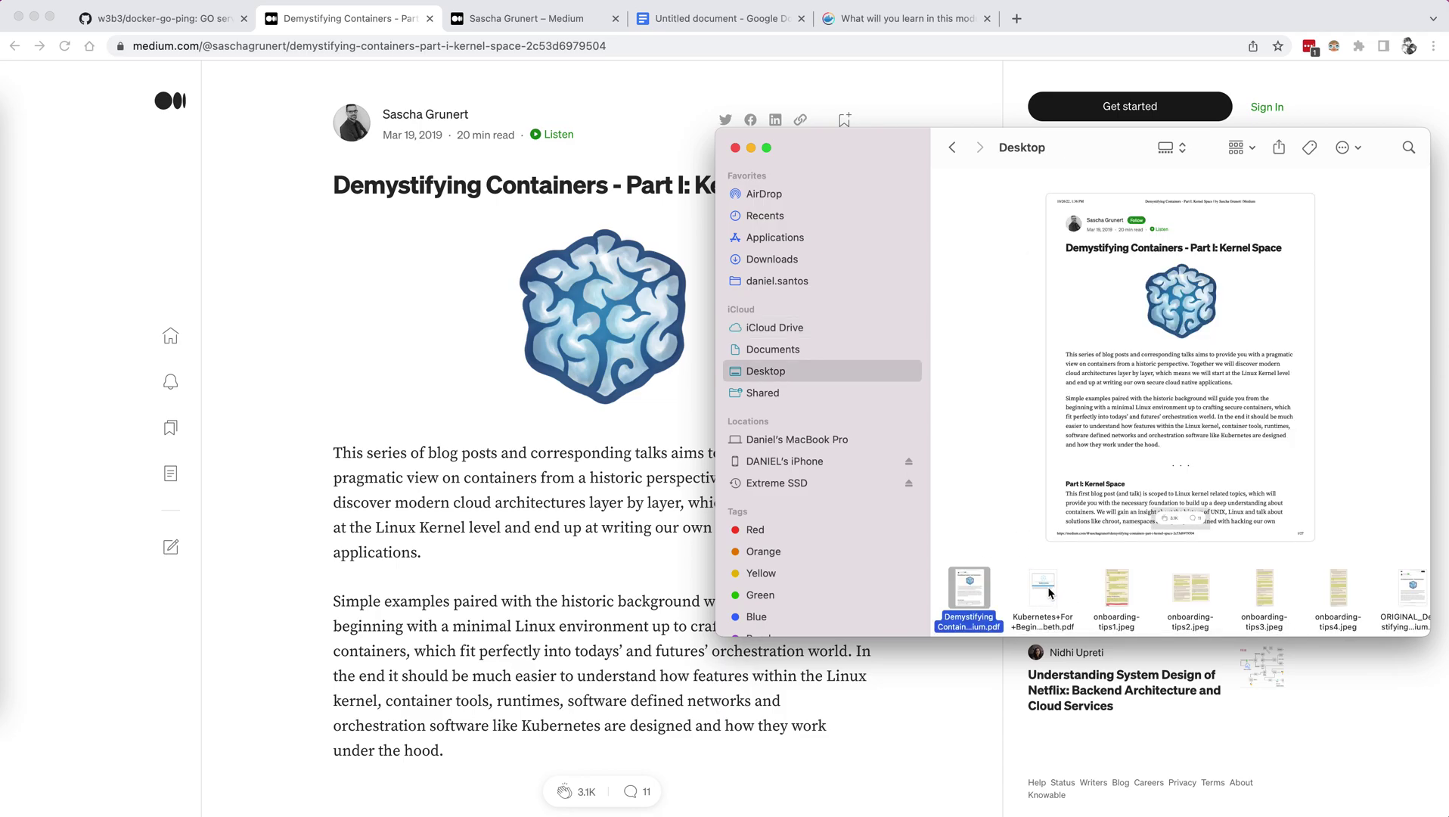
key(Right)
key(Right)
key(Right)
key(Right)
key(Right)
key(Right)
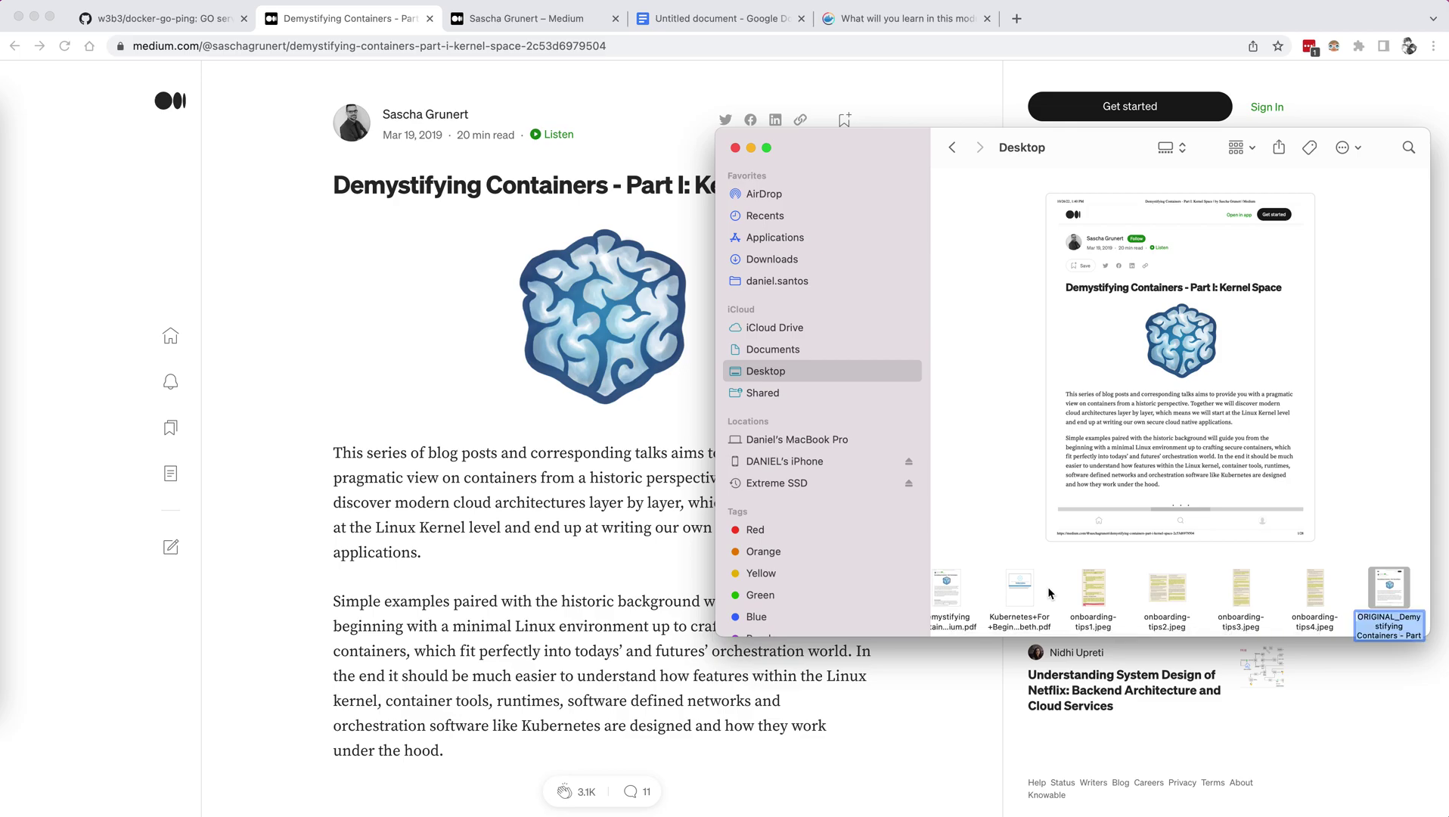
double_click(1392, 588)
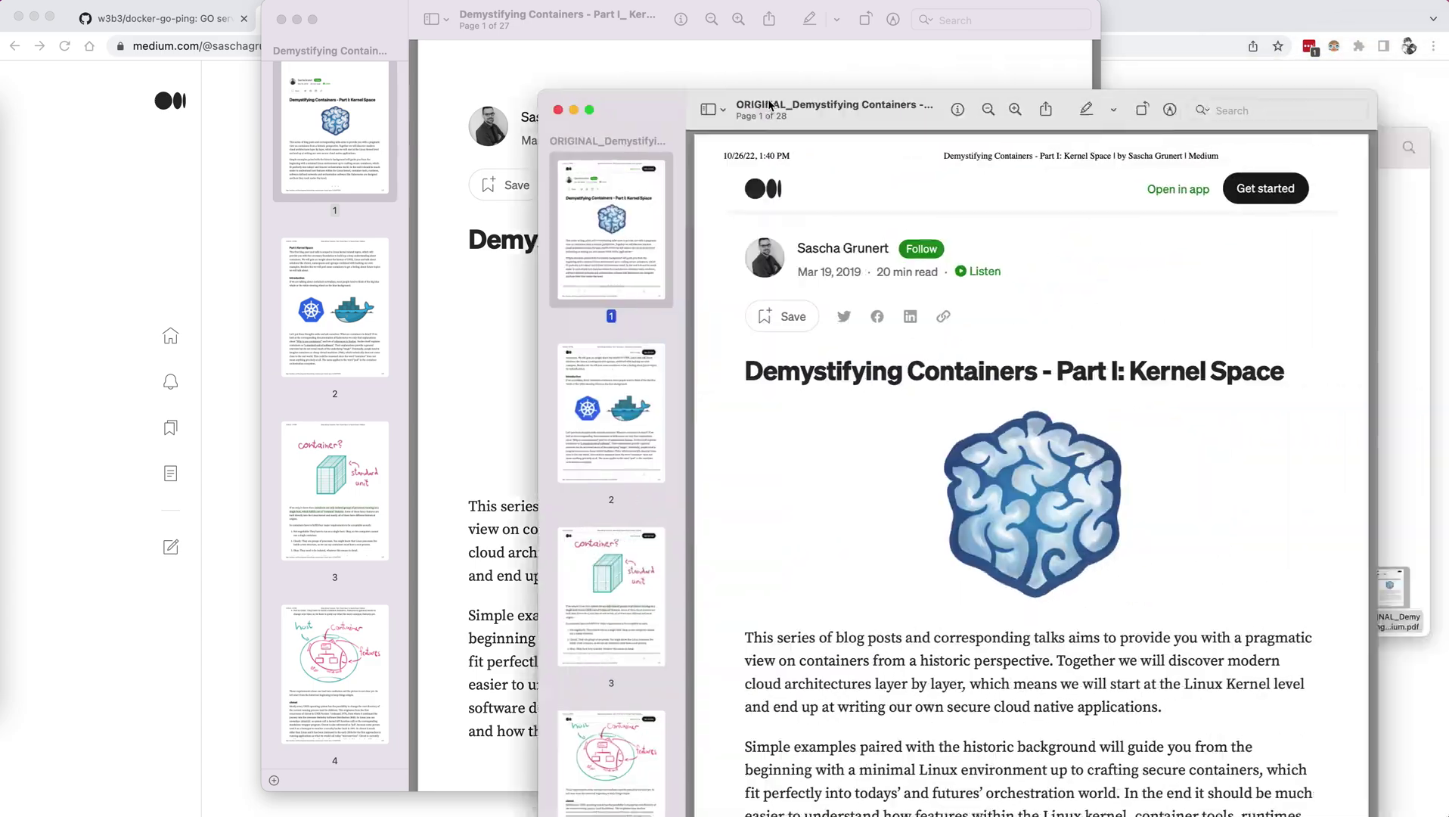
Move the ORIGINAL_ window left and mark its page 1–2 break by selecting 'the hood.' and 'containers.'.
drag(795, 105, 532, 8)
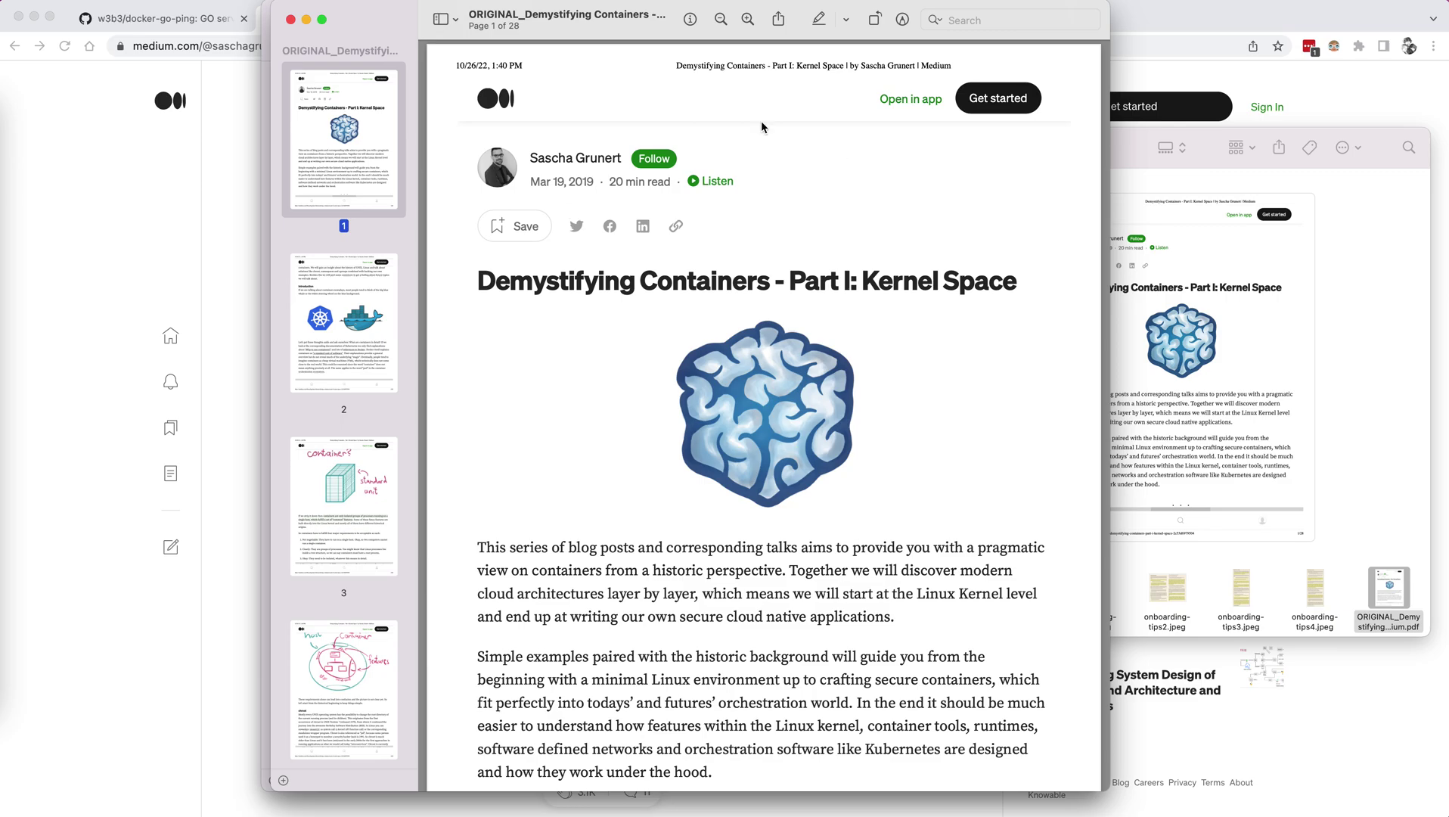
scroll(656, 363, down, 10)
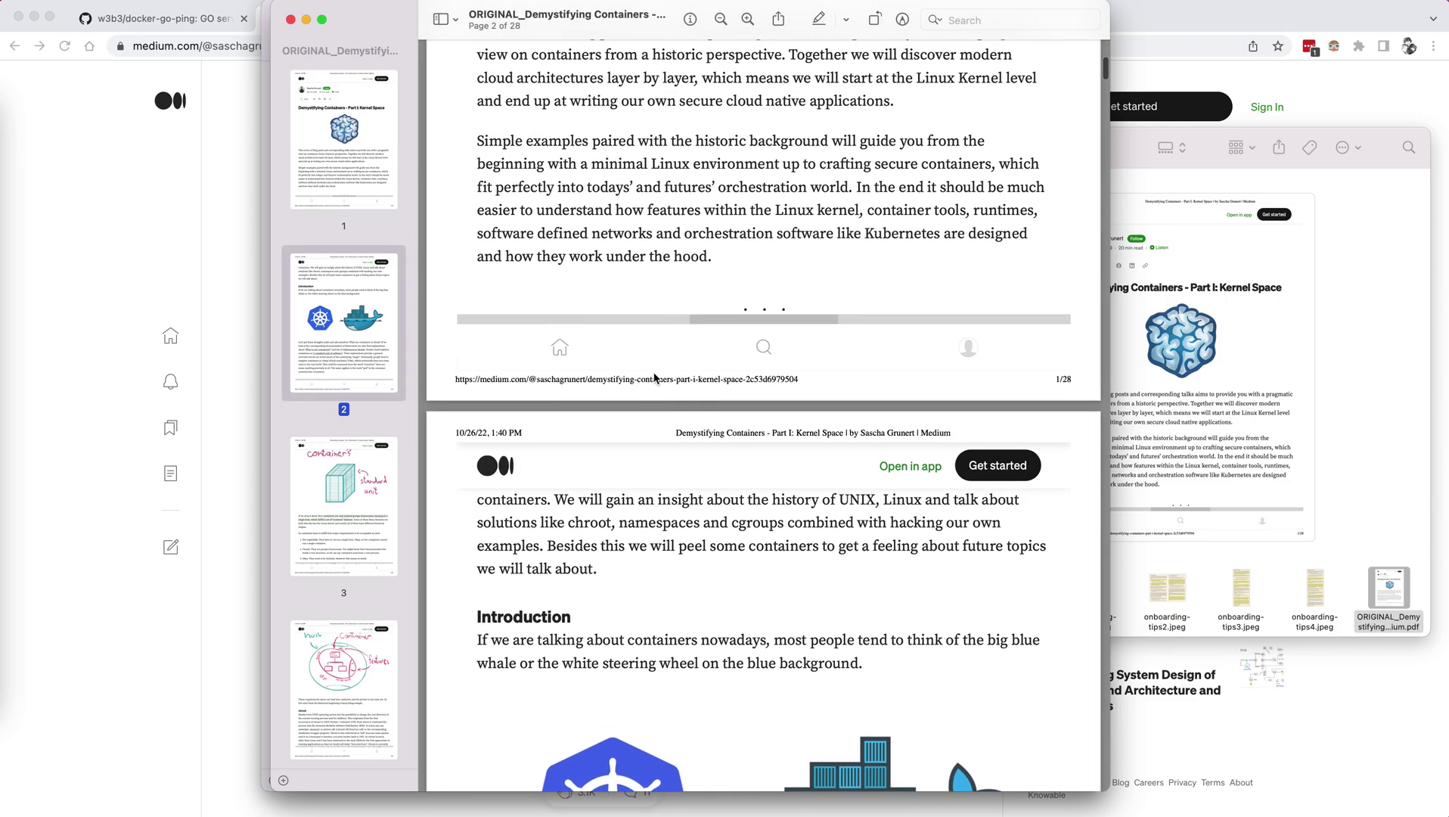
scroll(656, 378, down, 2)
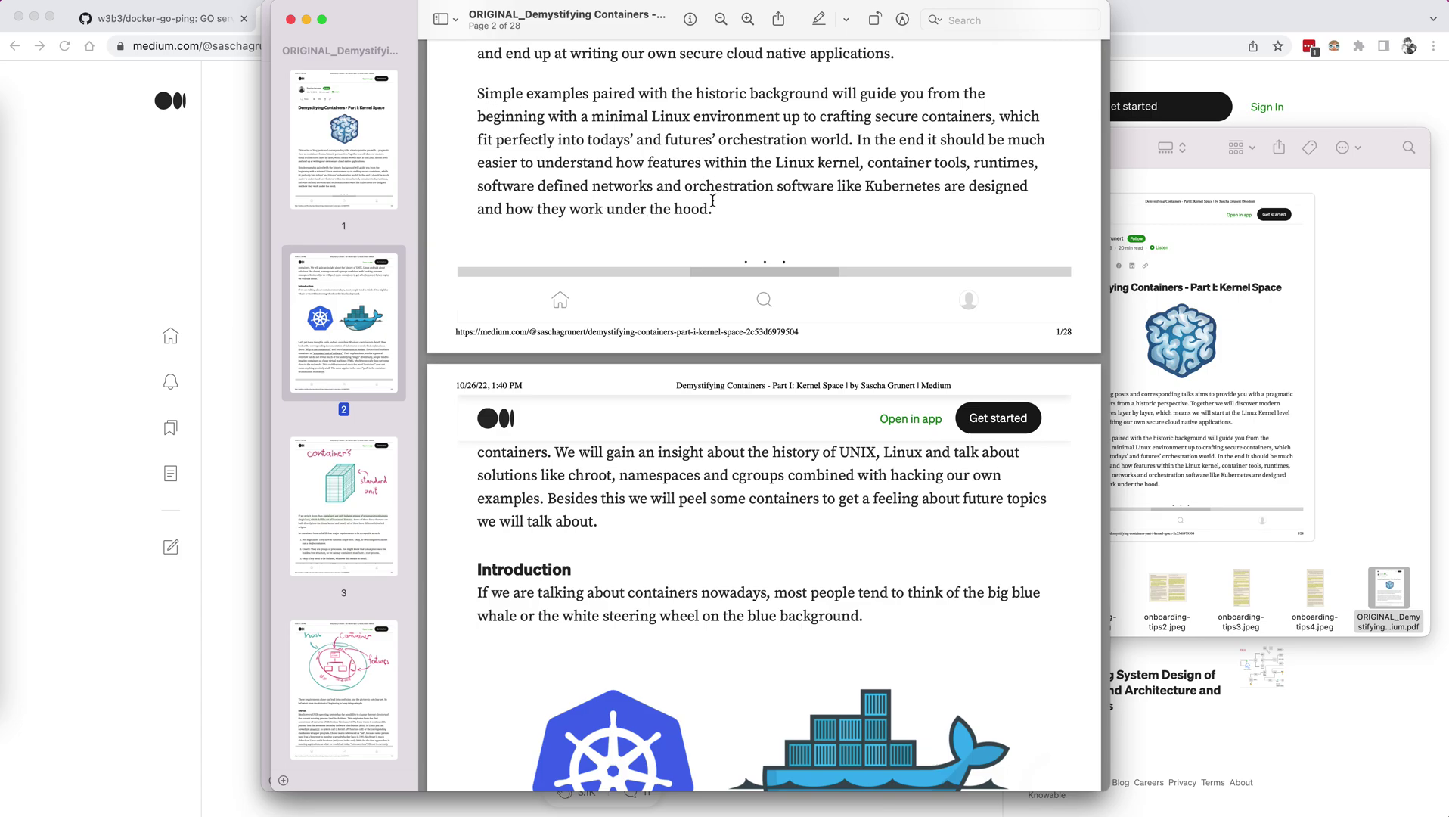
drag(713, 201, 648, 210)
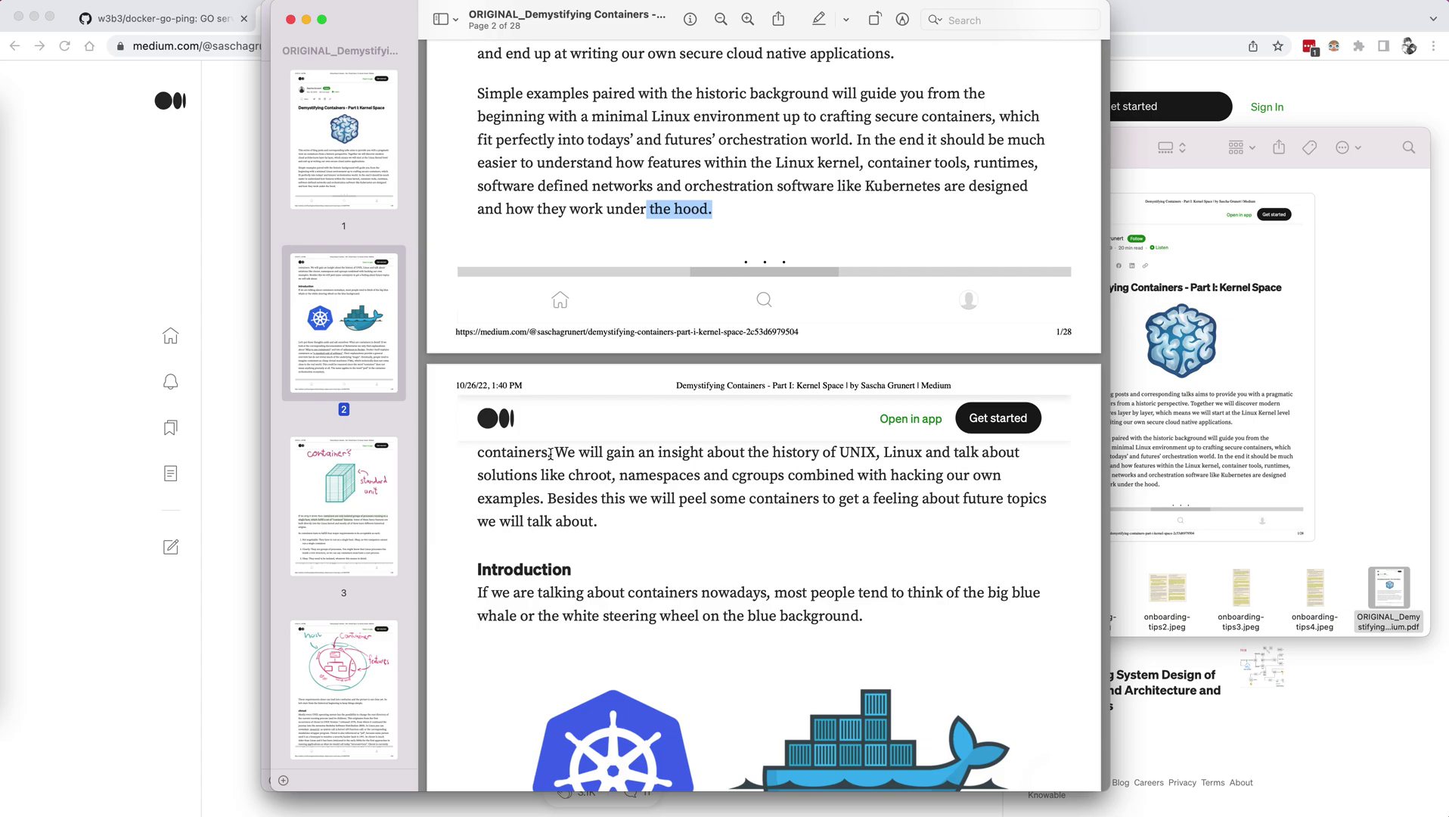
drag(550, 453, 455, 451)
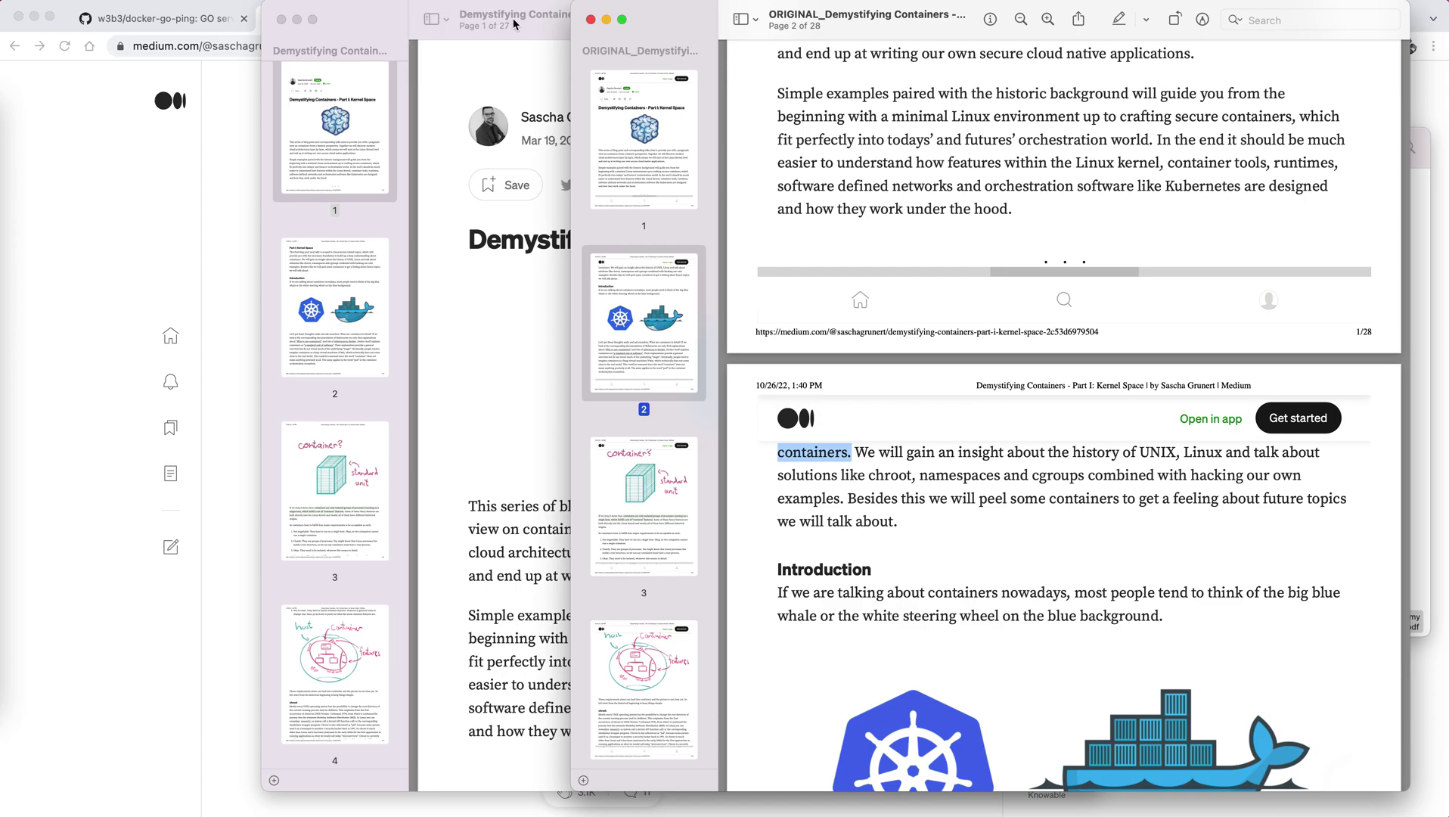
Hide the thumbnail sidebars in both the ORIGINAL_ and the 27-page PDF windows.
double_click(512, 25)
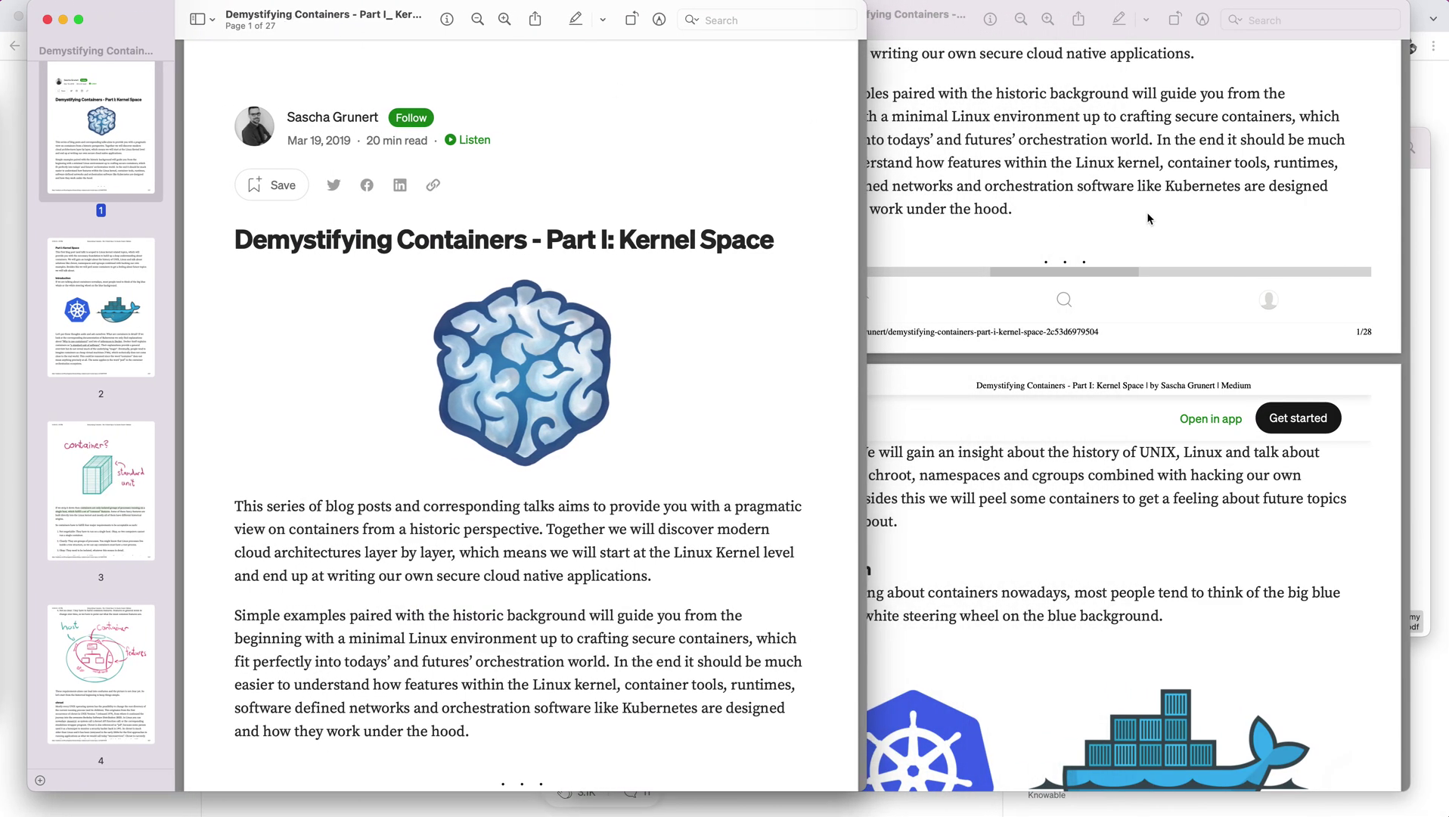
click(1148, 219)
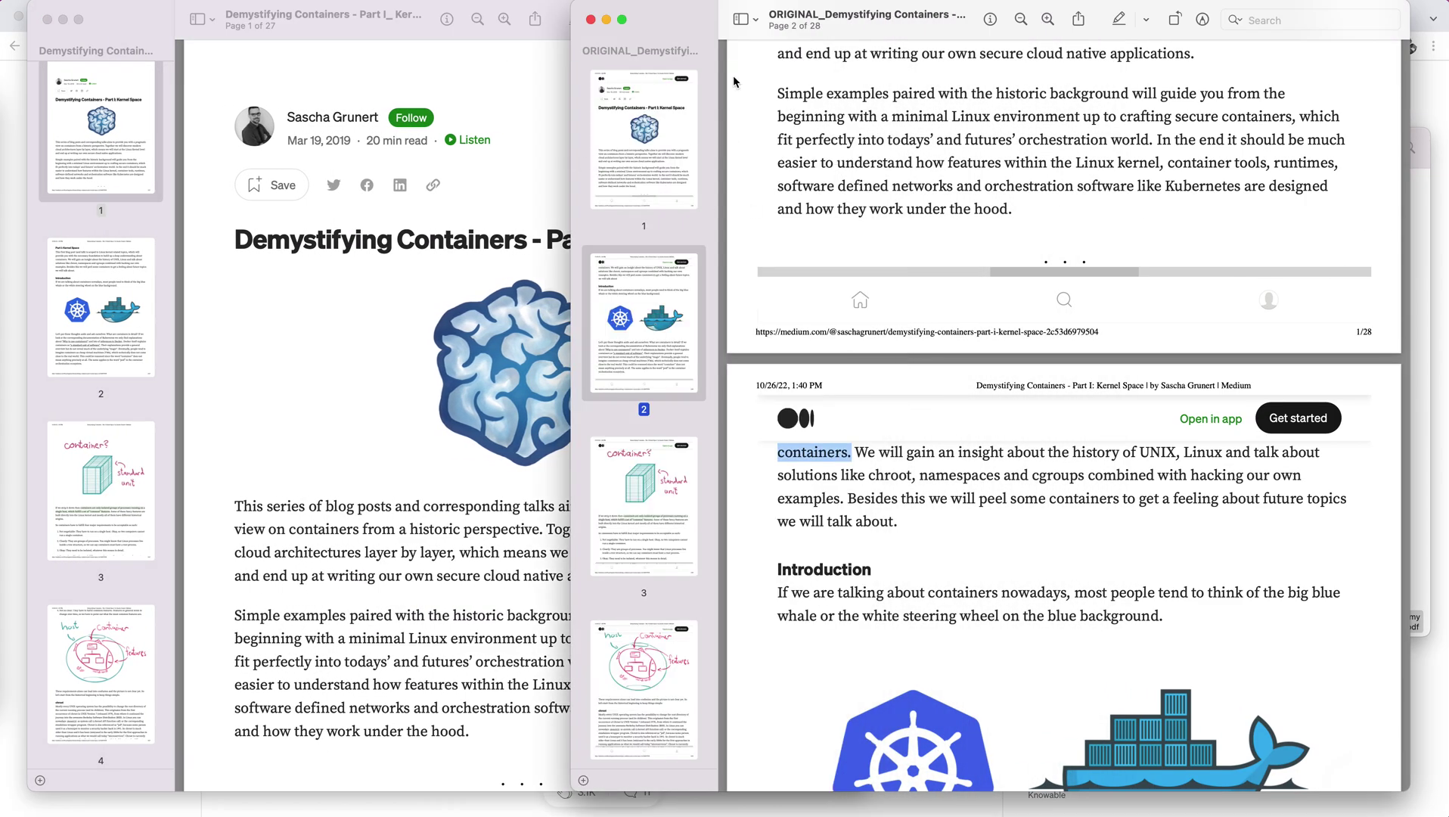
click(740, 20)
click(740, 20)
click(740, 20)
click(772, 47)
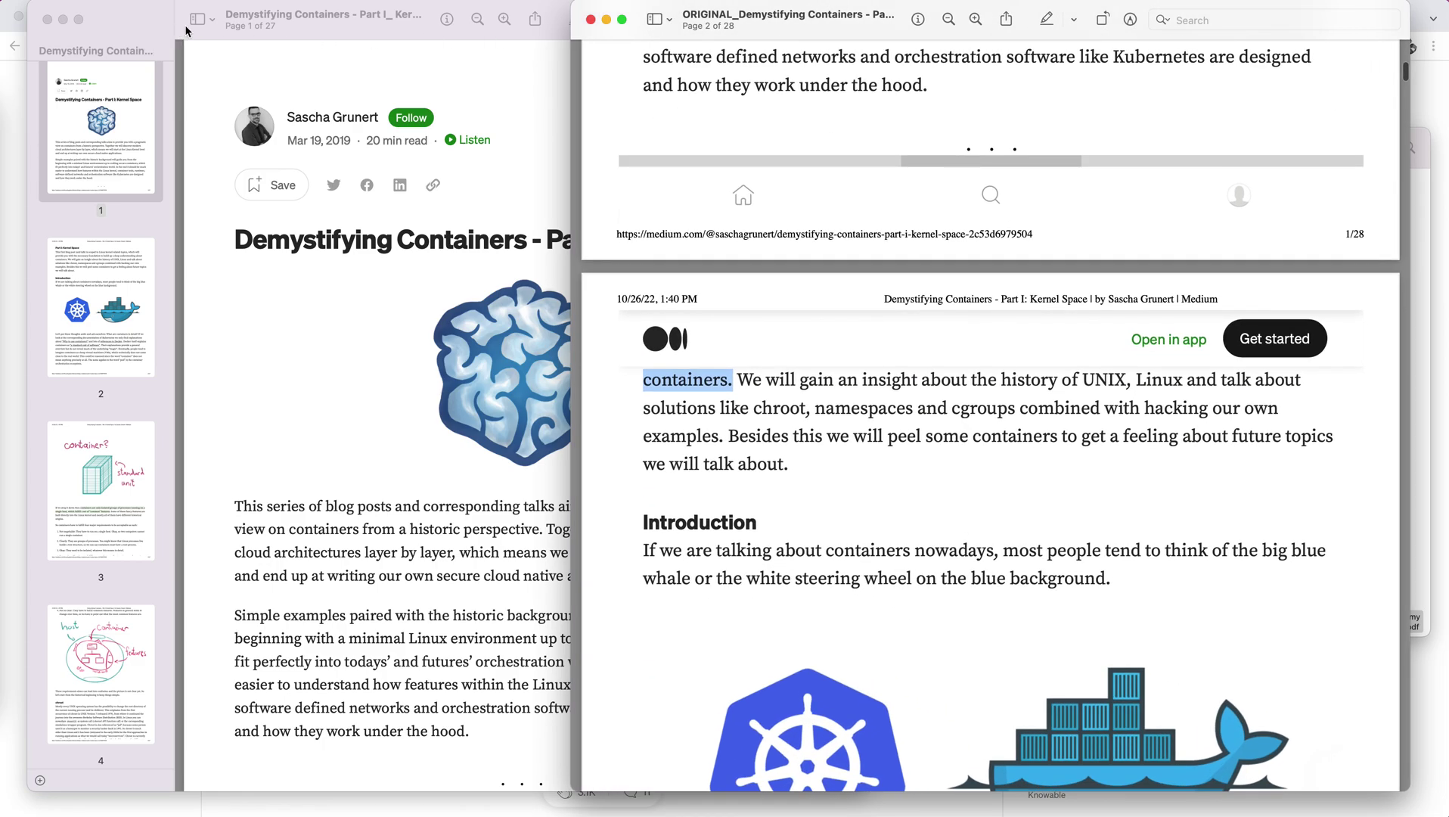
click(200, 19)
click(218, 44)
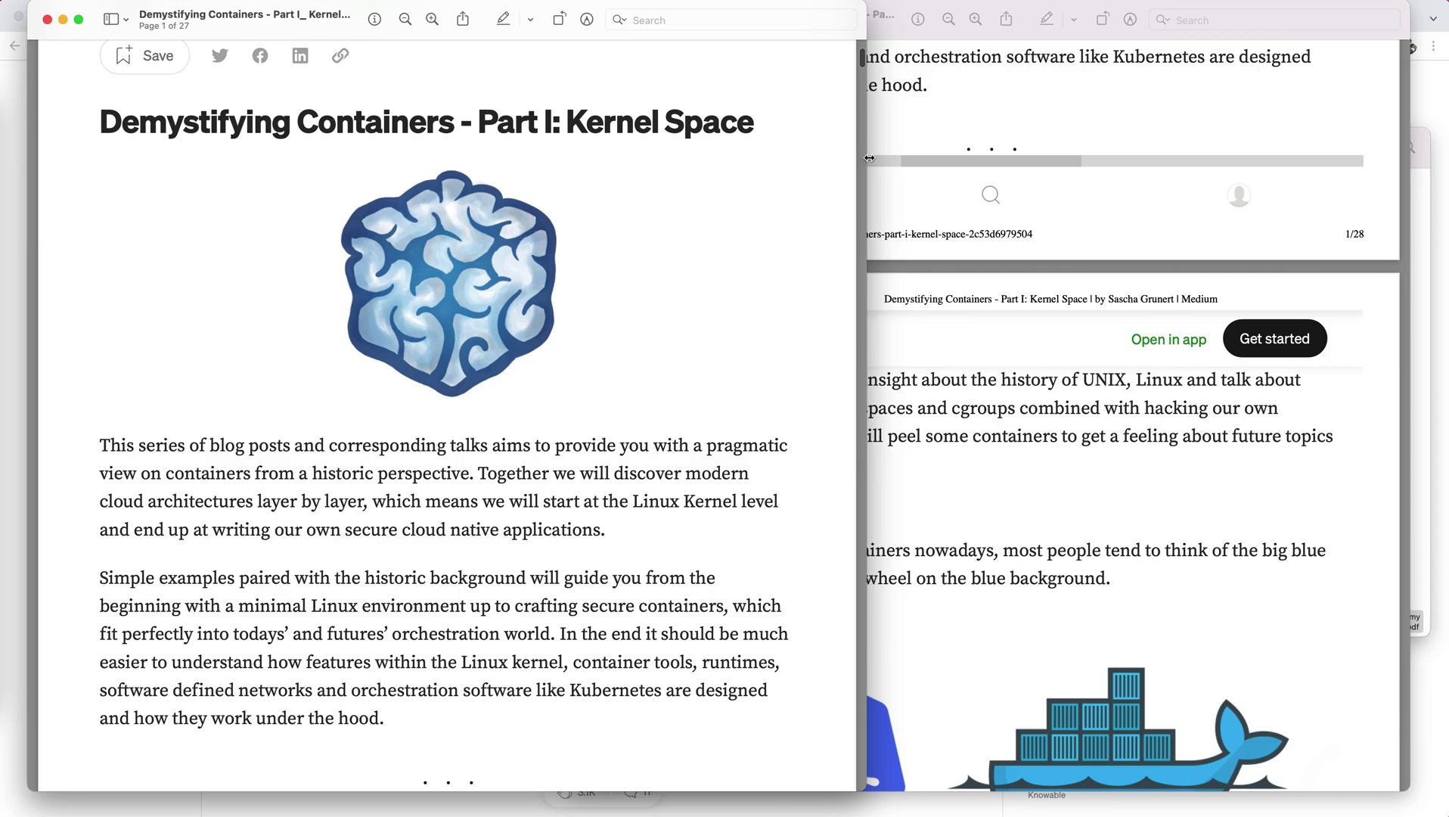
Narrow the 27-page window to half the screen and scroll the ORIGINAL_ copy to its page break.
drag(856, 157, 667, 177)
click(628, 164)
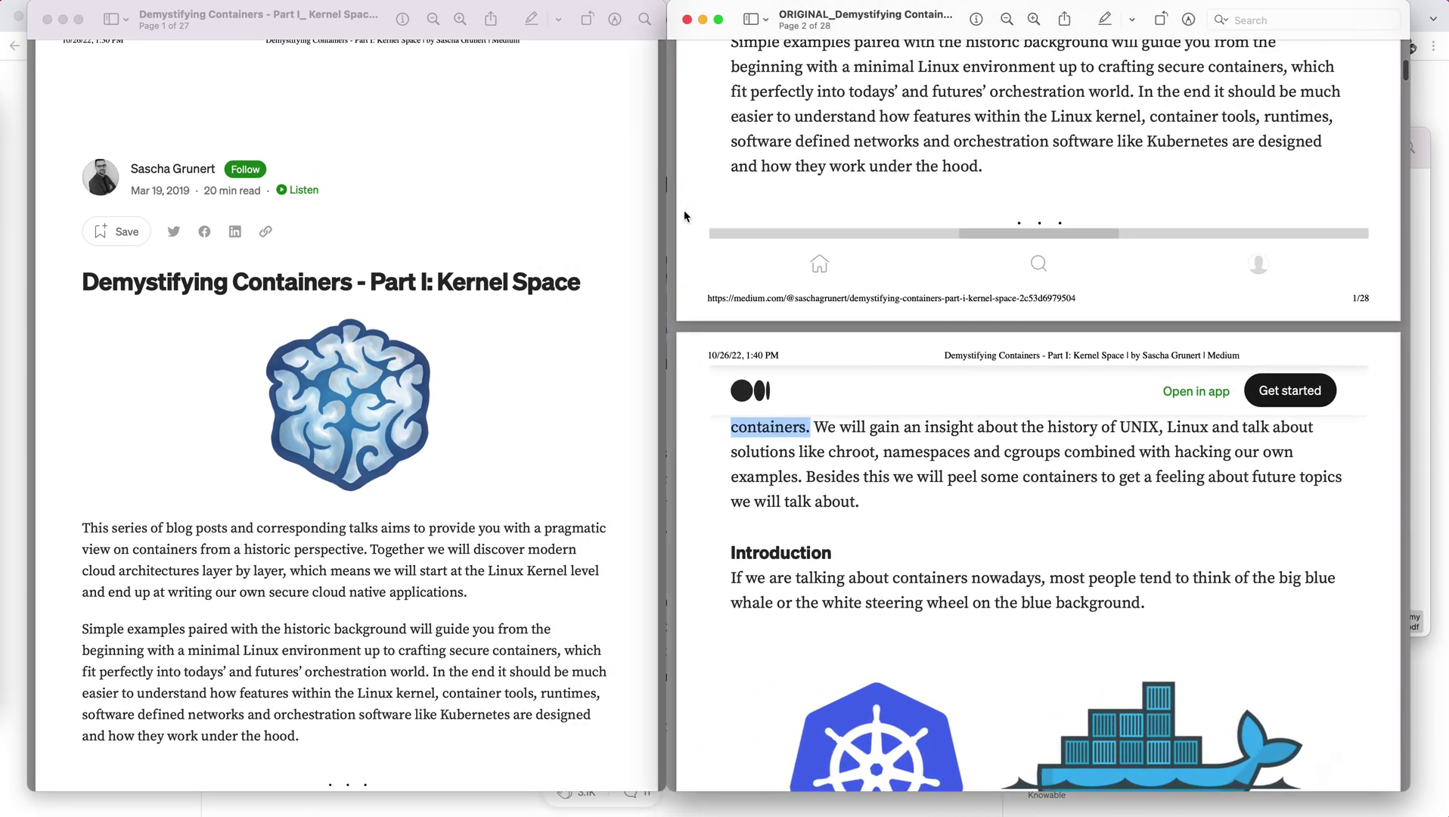
scroll(473, 356, down, 10)
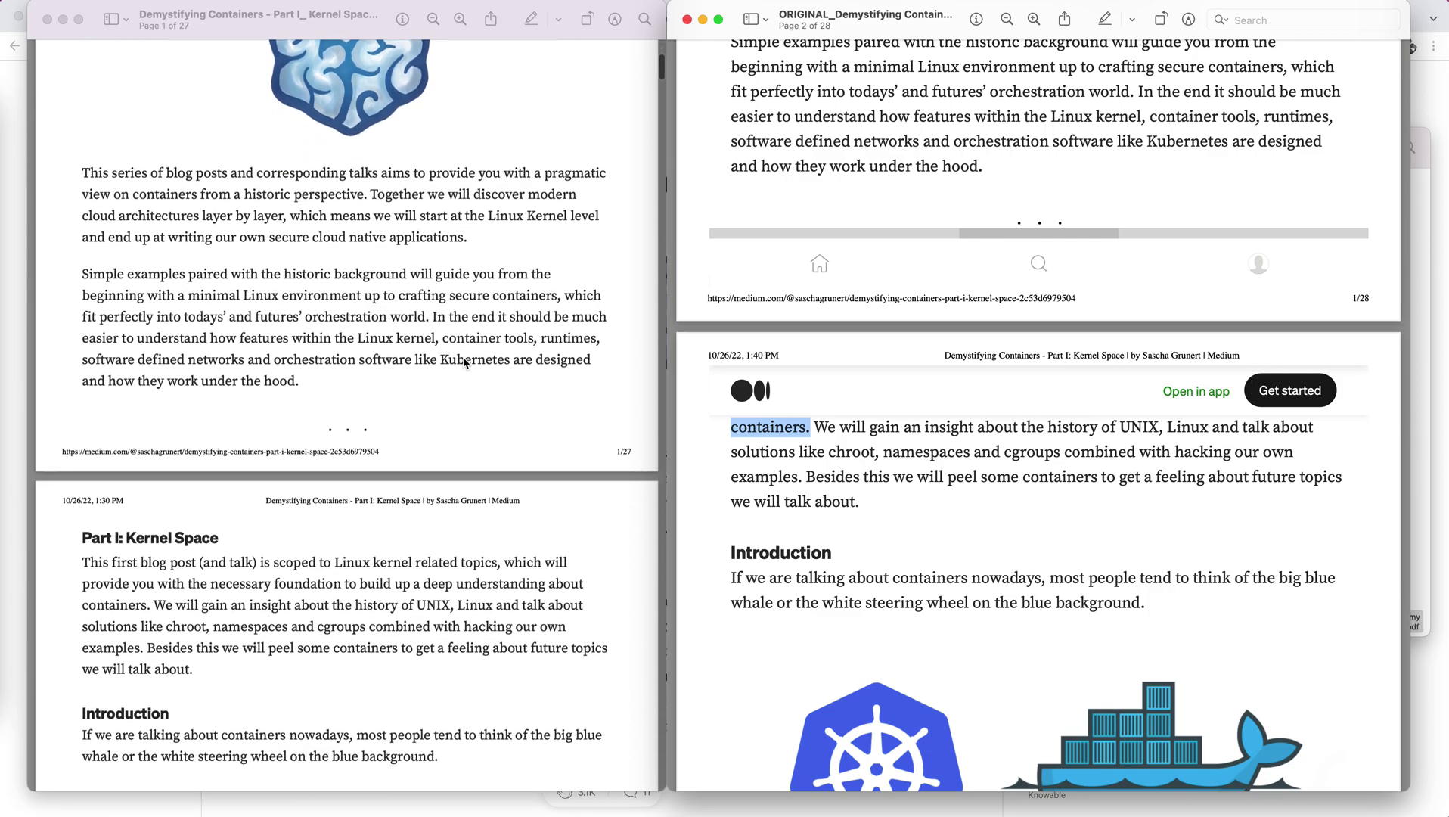
scroll(182, 426, down, 3)
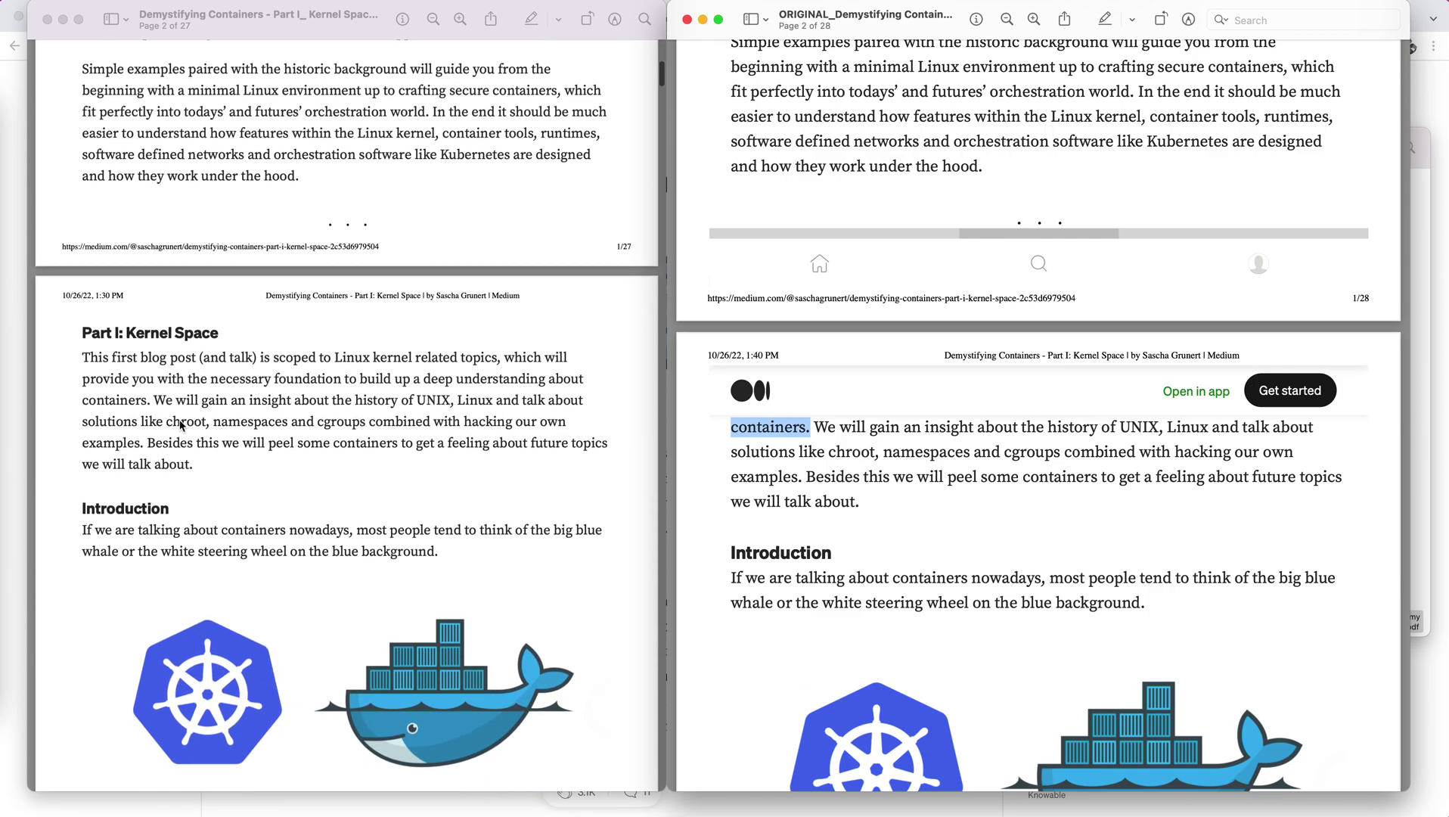
Select 'containers' in the 27-page PDF and page through both versions toward their ends.
click(84, 404)
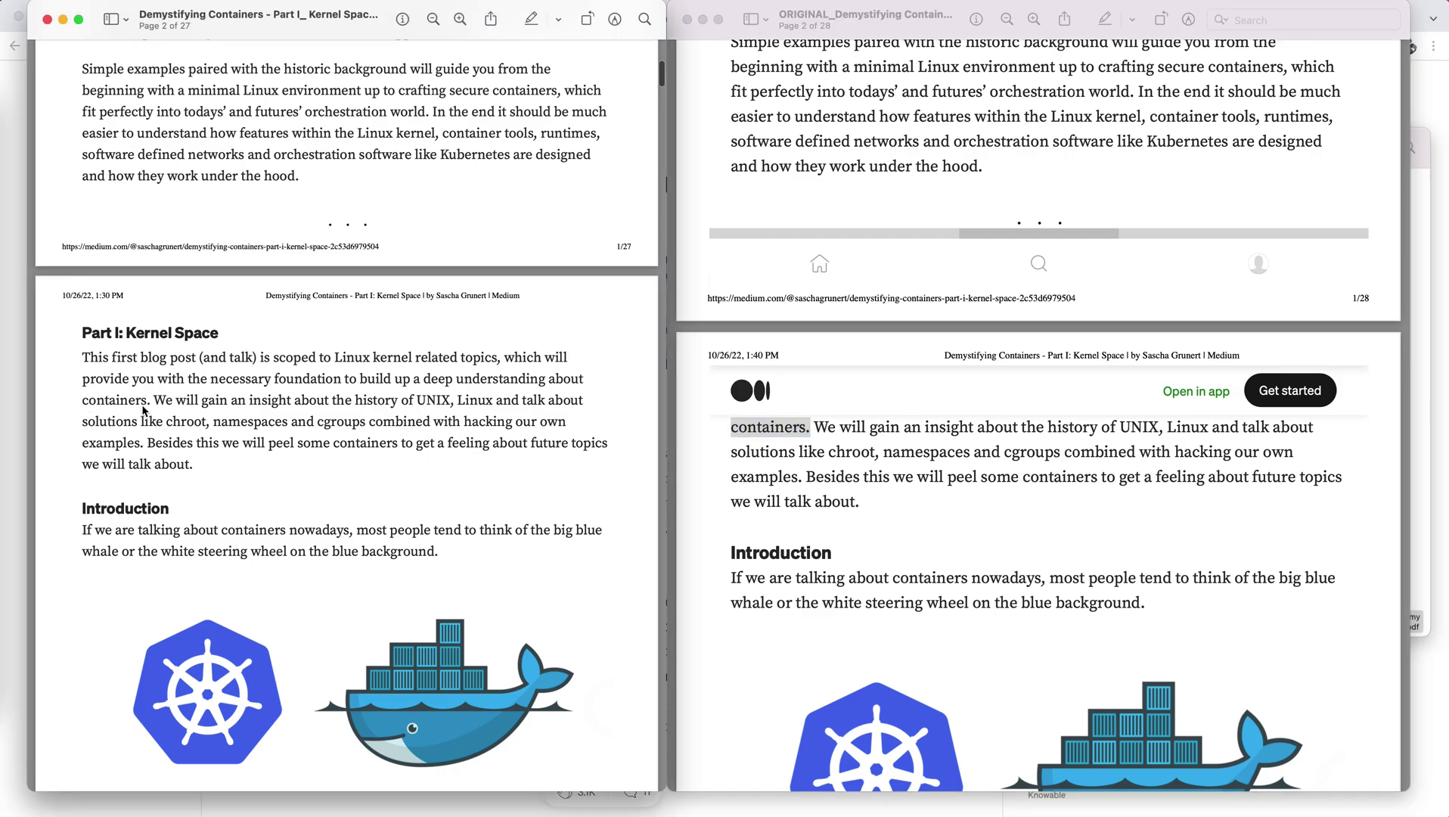
drag(150, 404, 87, 404)
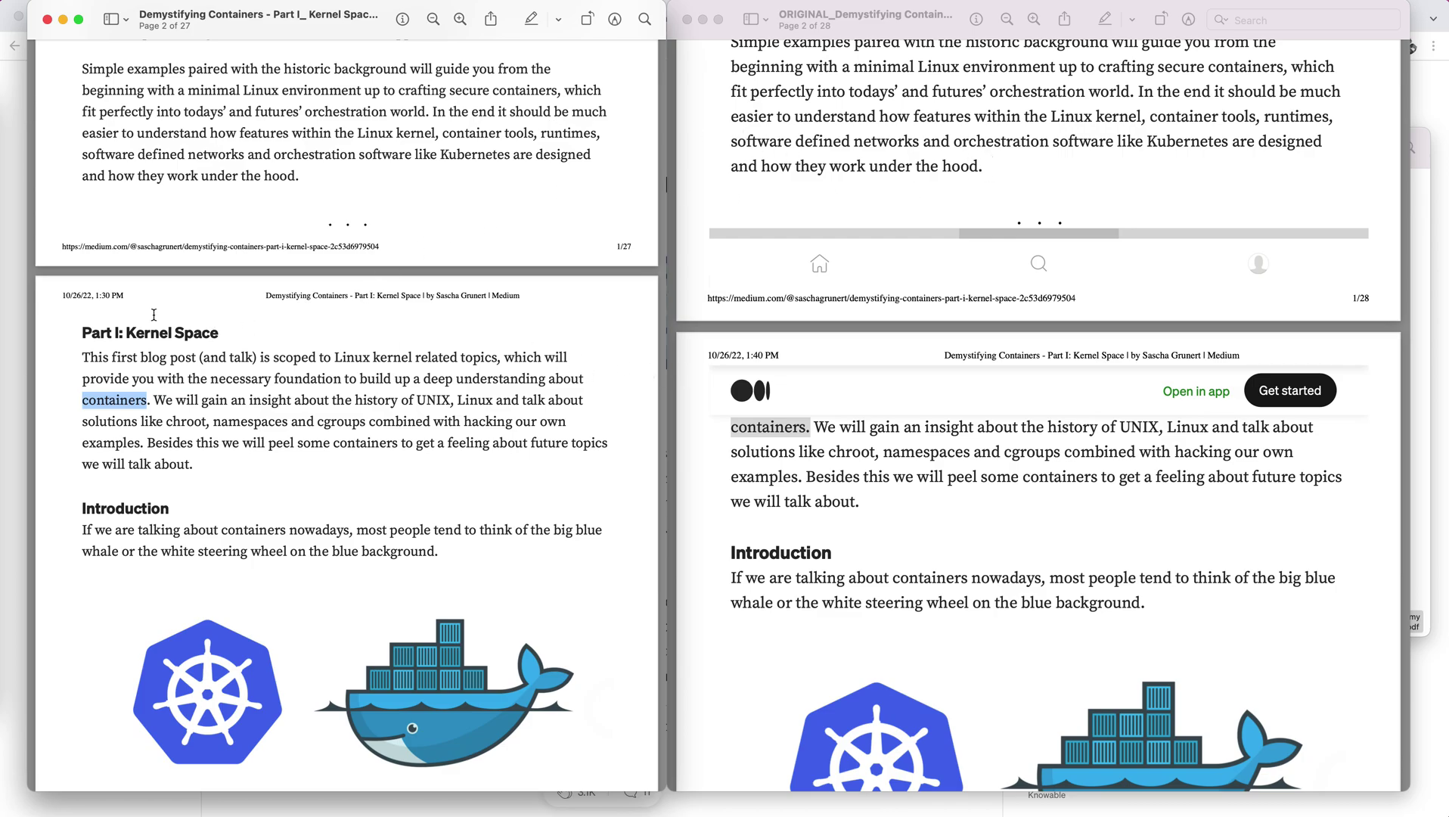
scroll(476, 324, down, 1)
scroll(475, 323, up, 2)
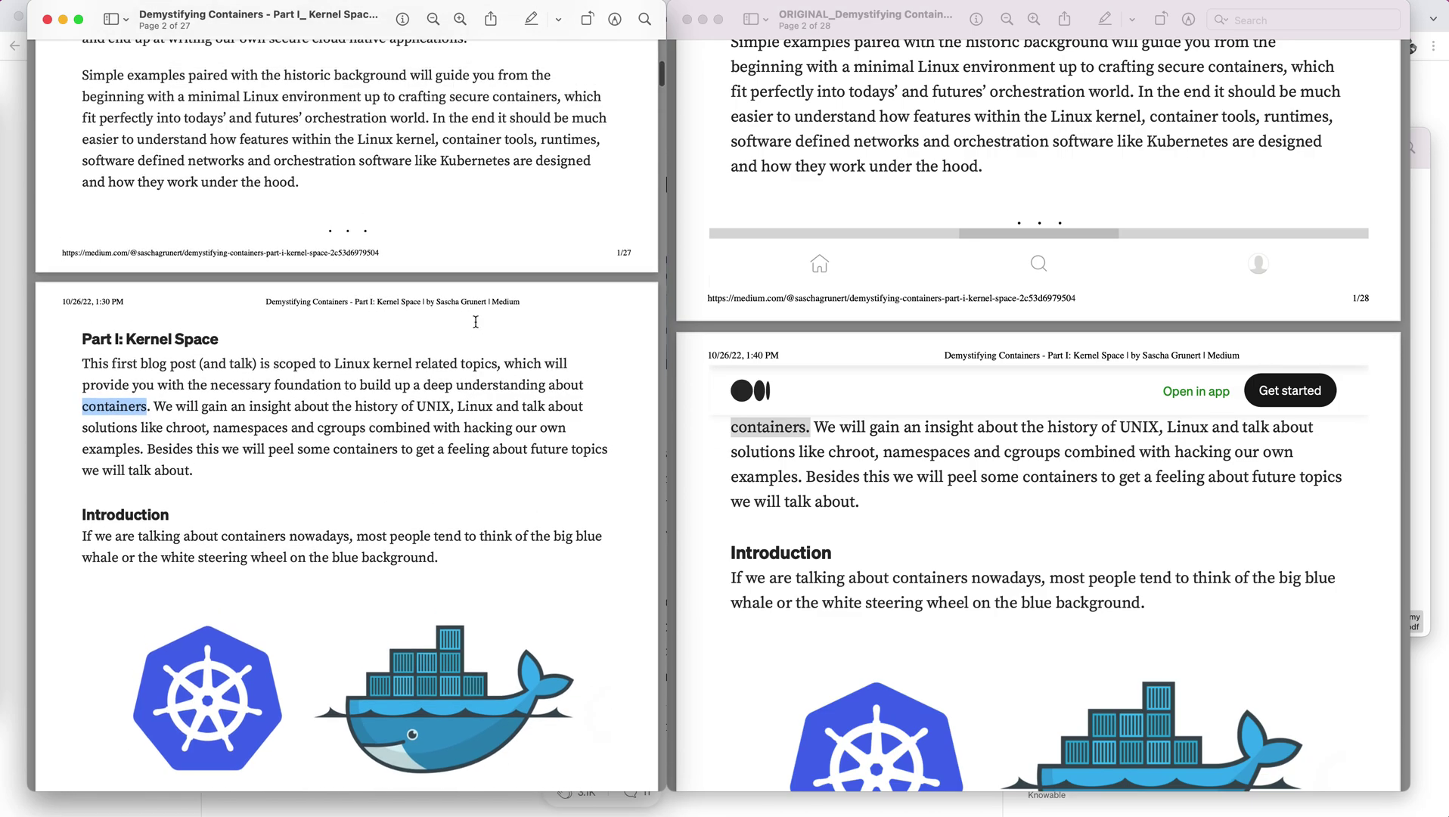
scroll(476, 322, down, 2)
scroll(476, 321, down, 15)
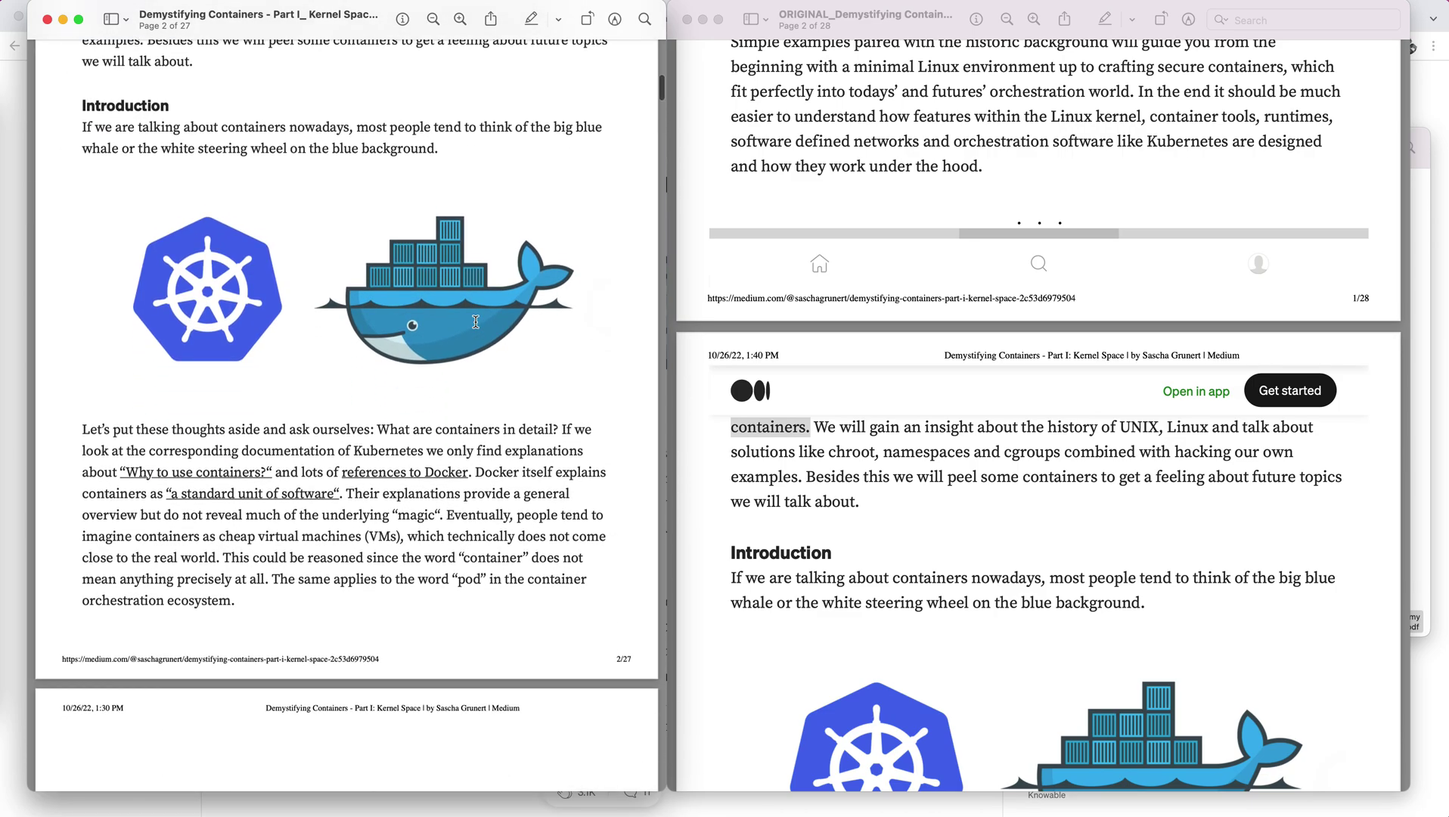
scroll(737, 371, down, 15)
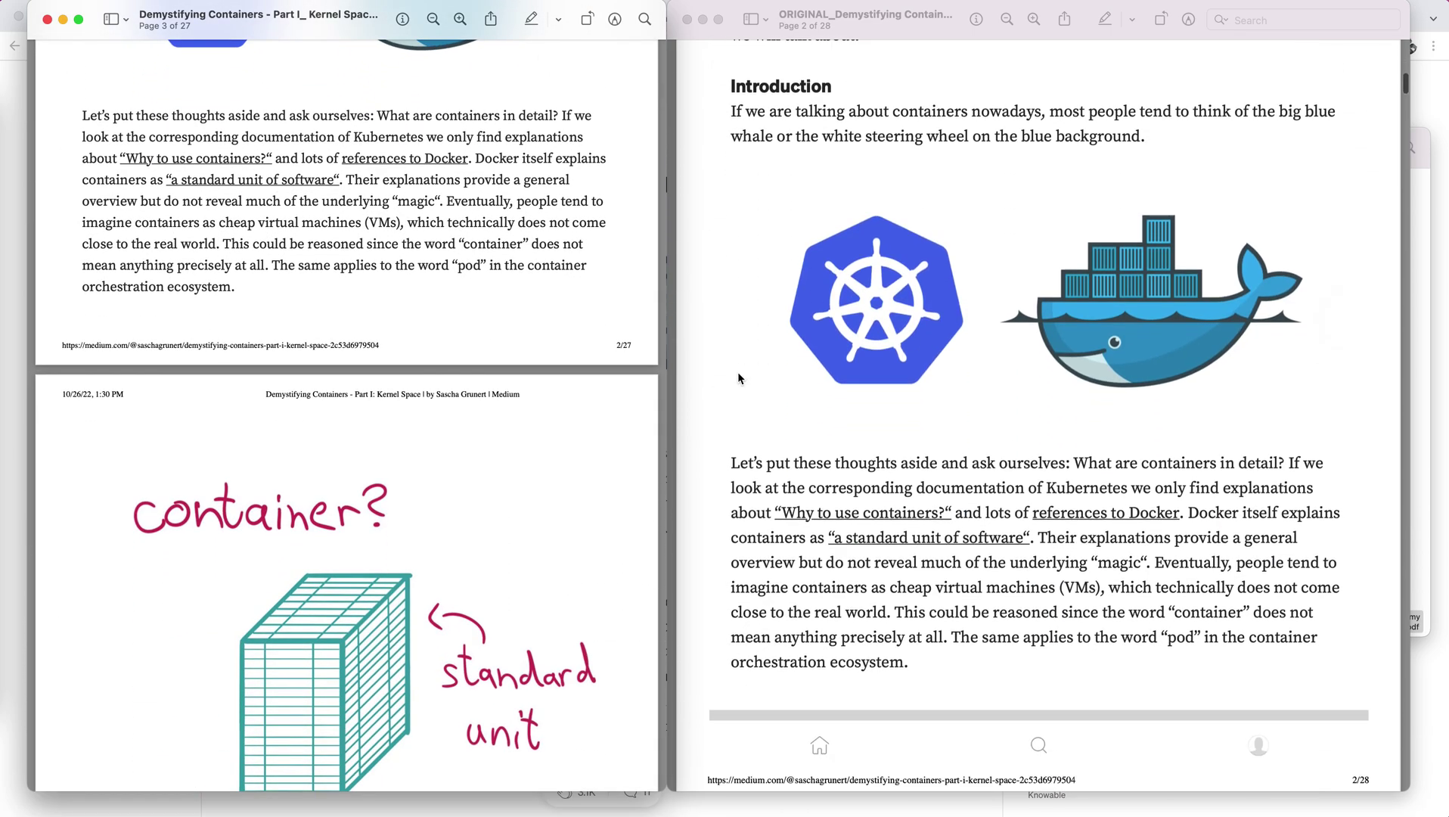
scroll(738, 376, down, 1)
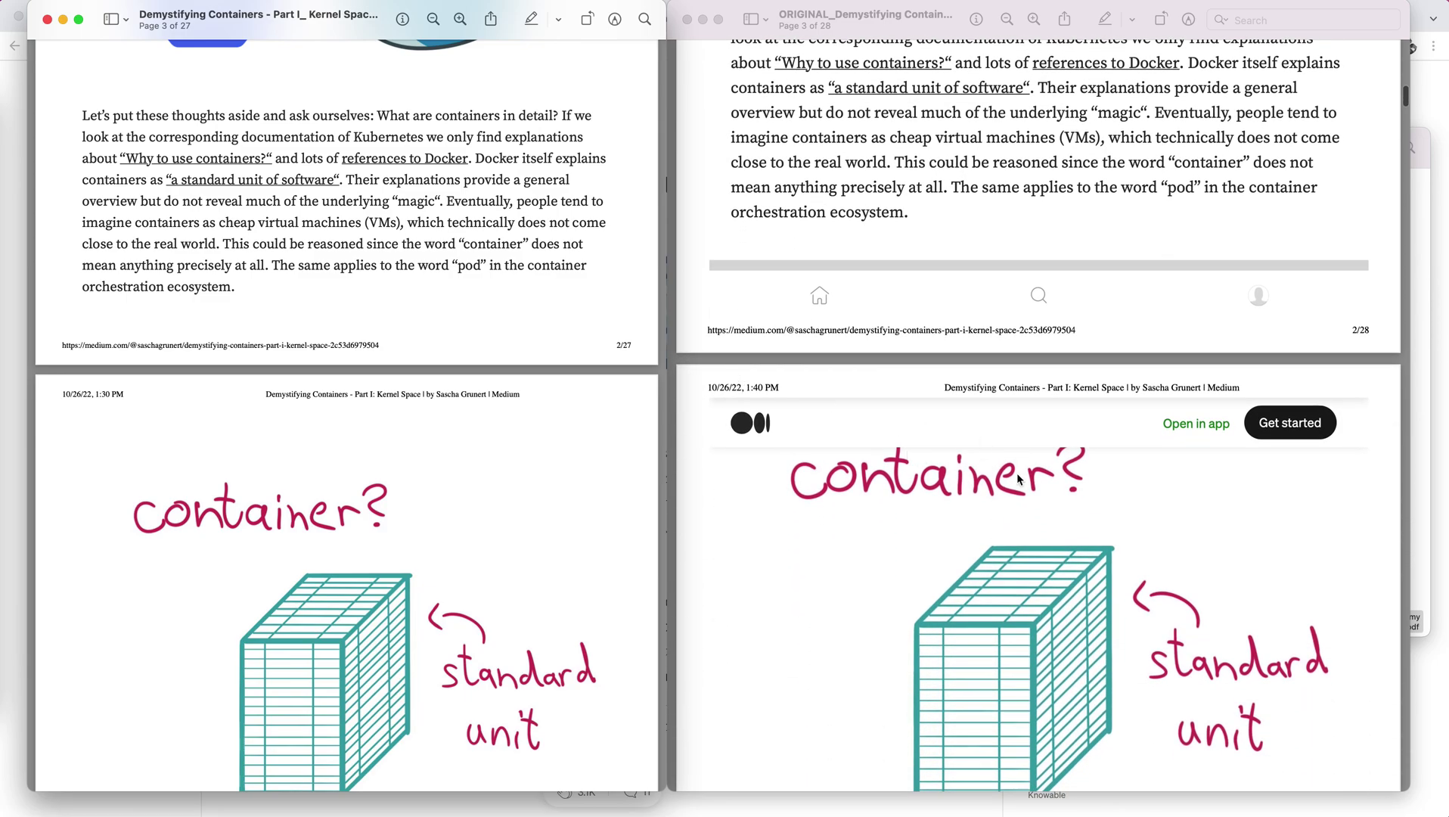
scroll(560, 519, down, 15)
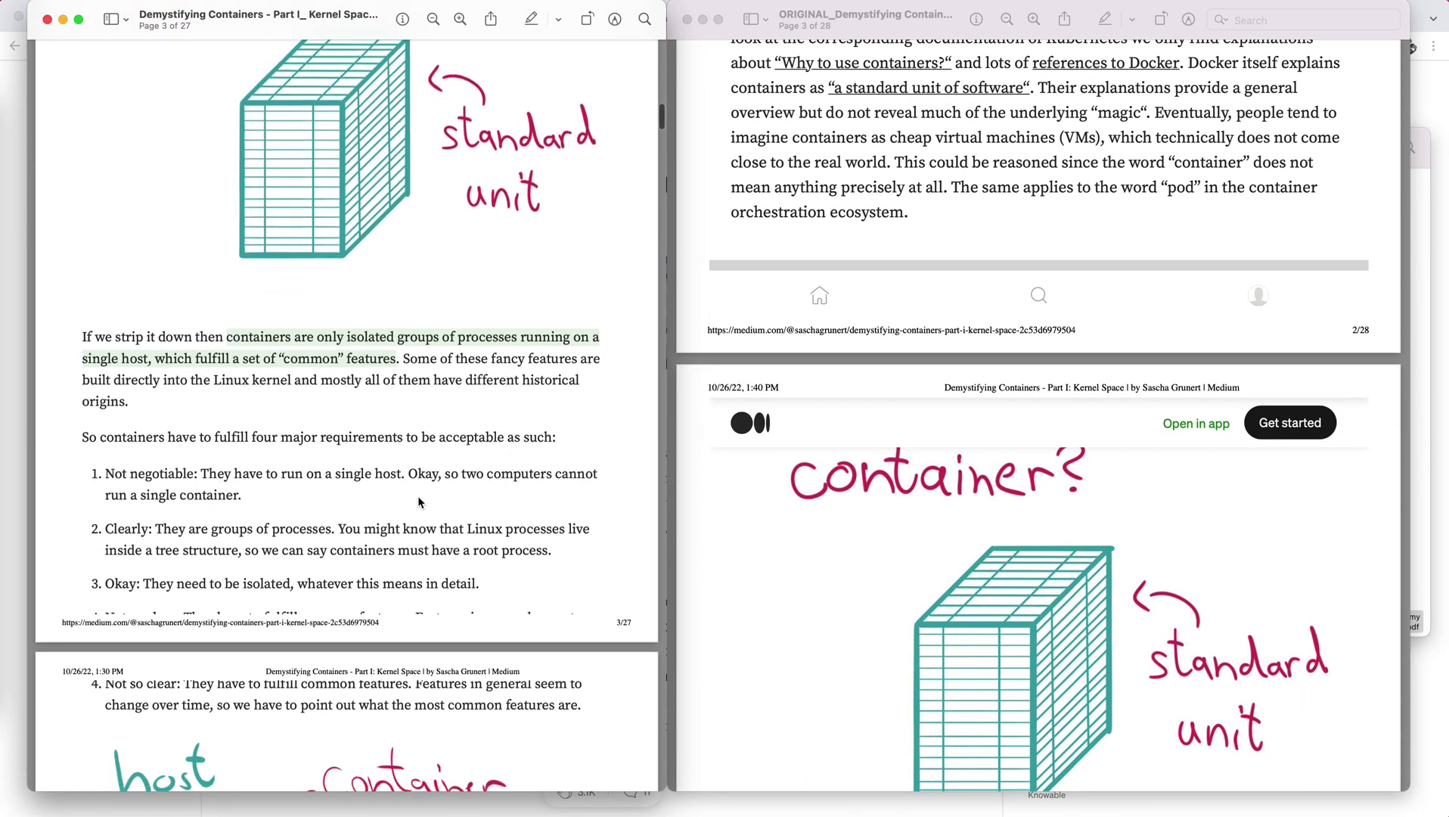
scroll(337, 428, down, 5)
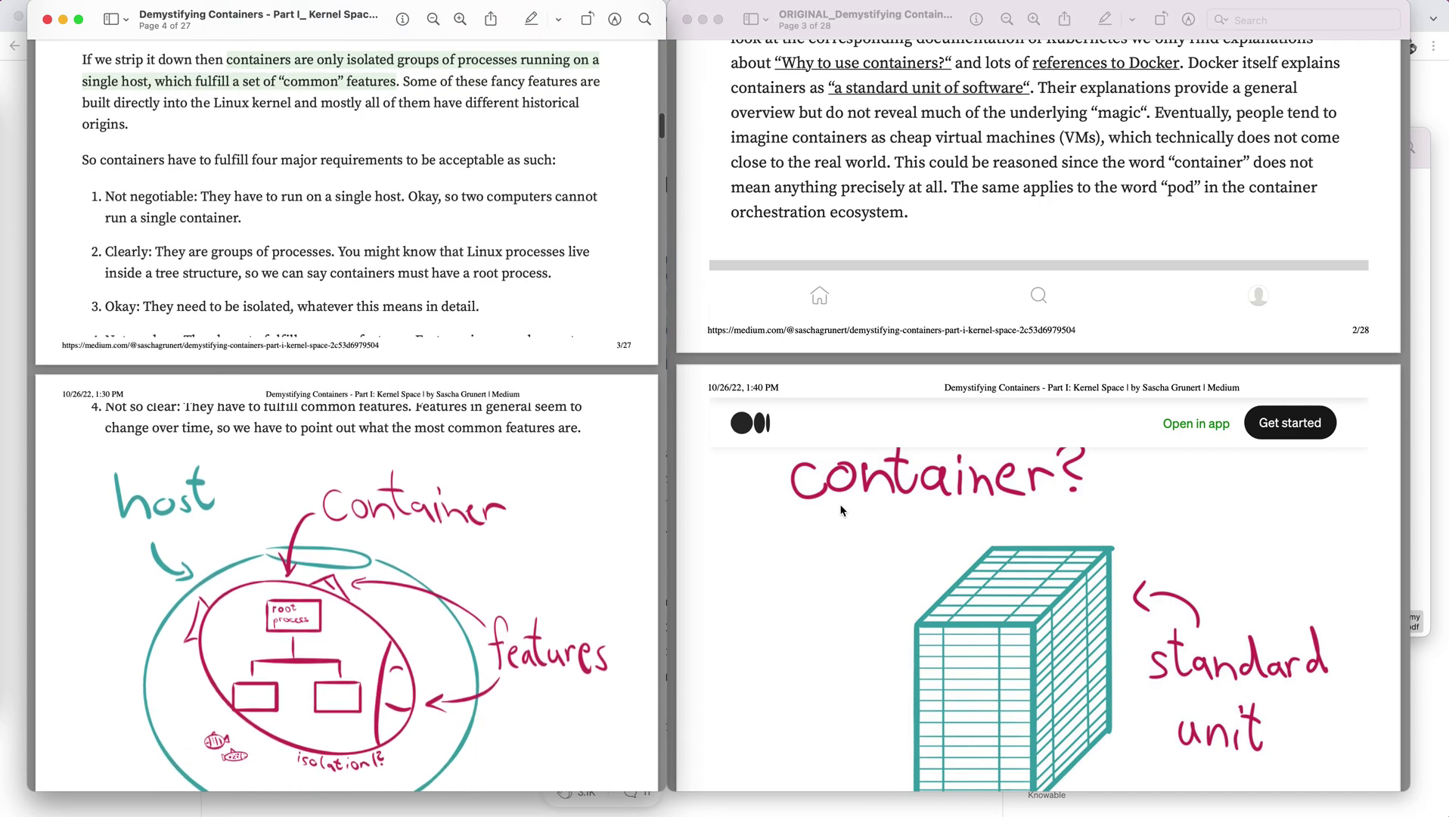
scroll(881, 475, down, 20)
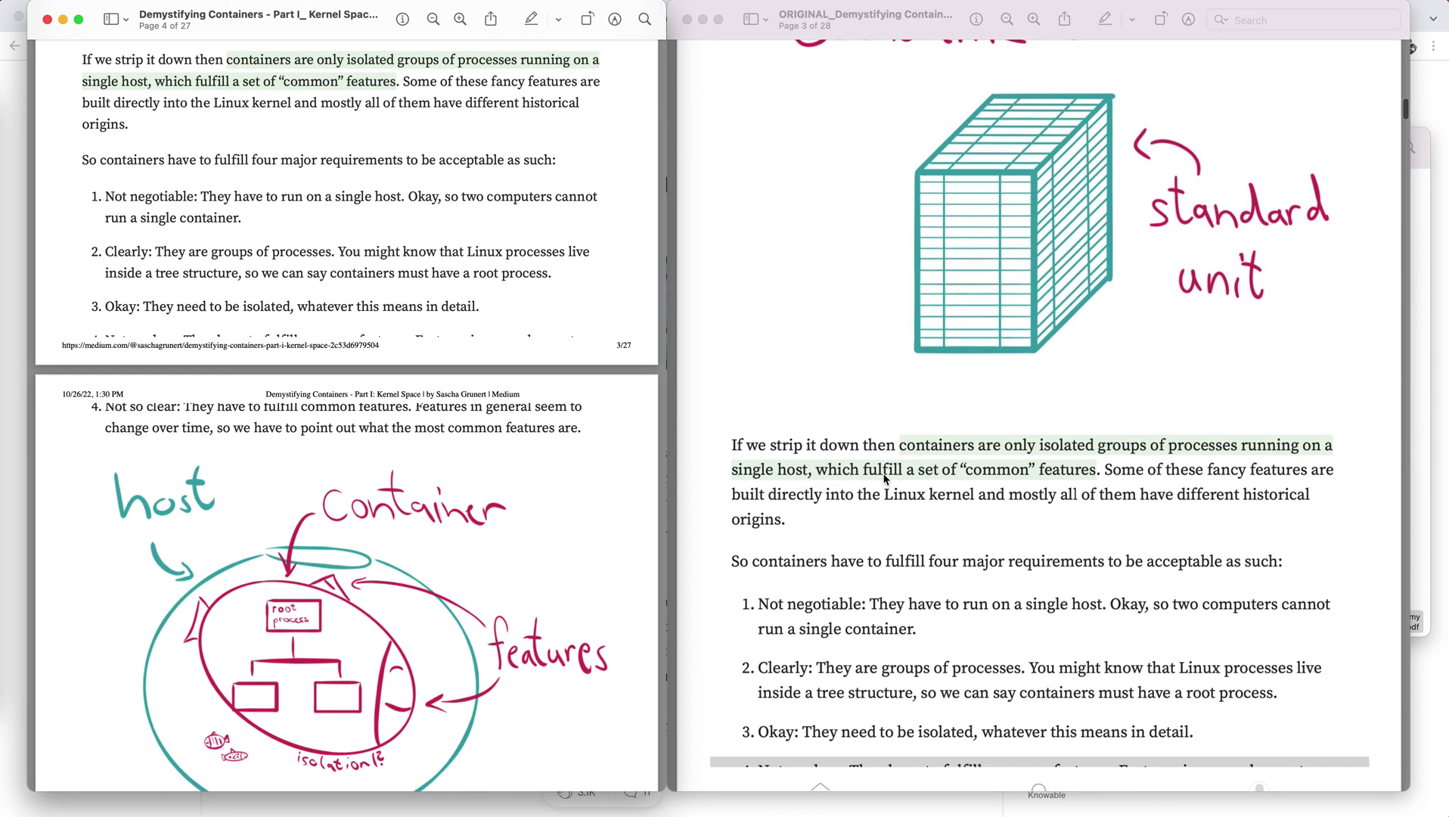
scroll(884, 476, down, 5)
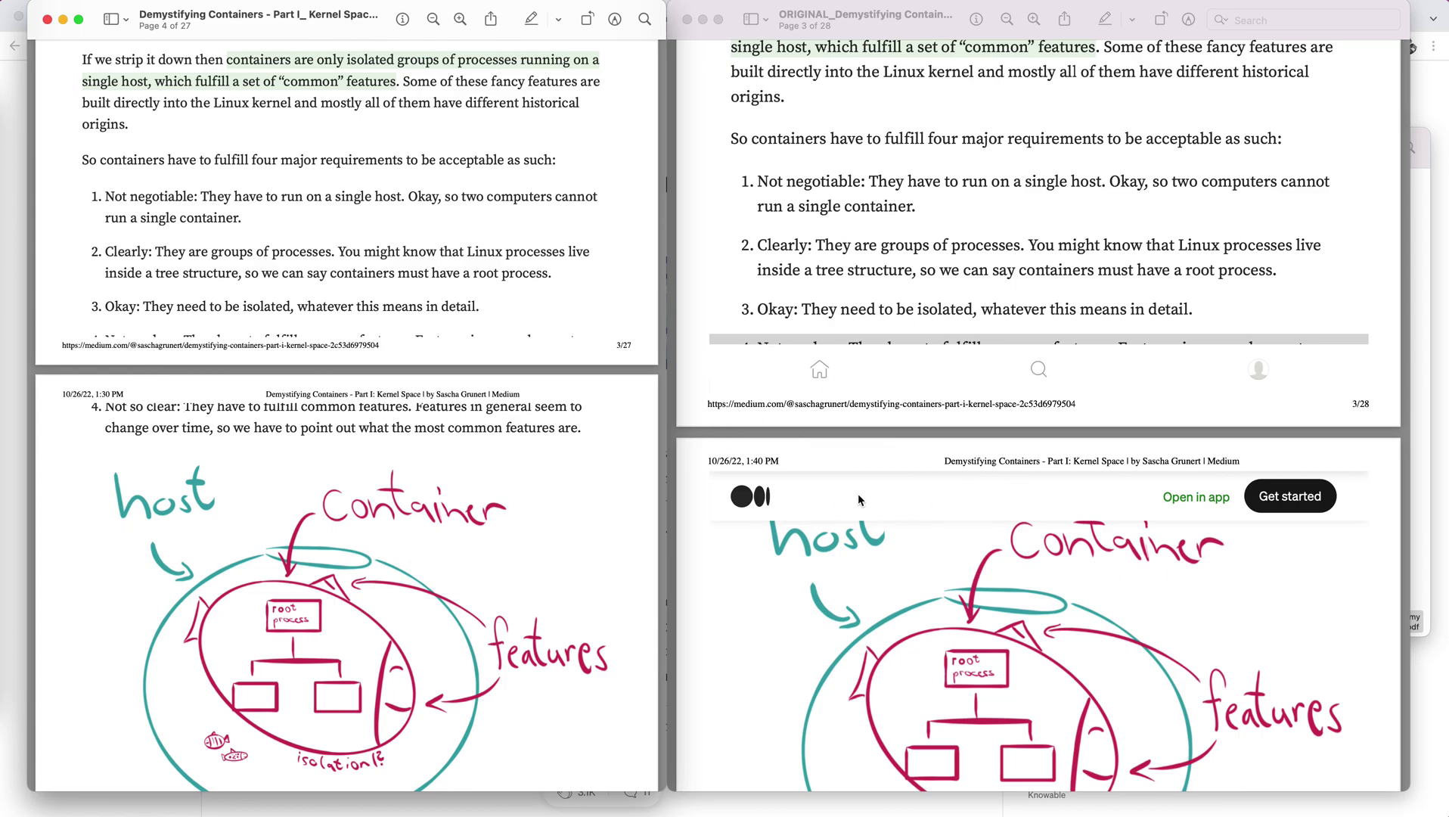
scroll(481, 435, down, 10)
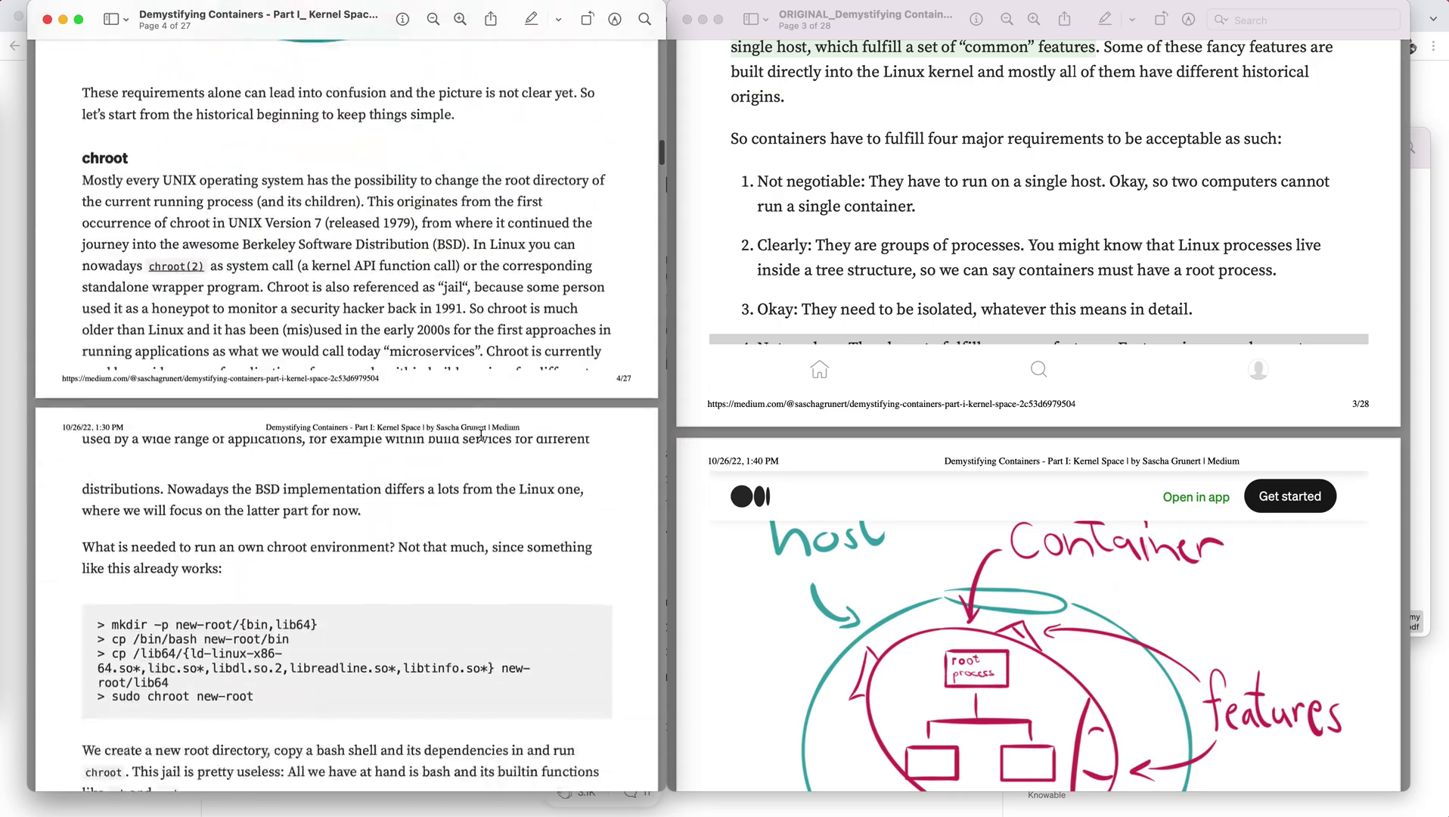
scroll(481, 435, down, 20)
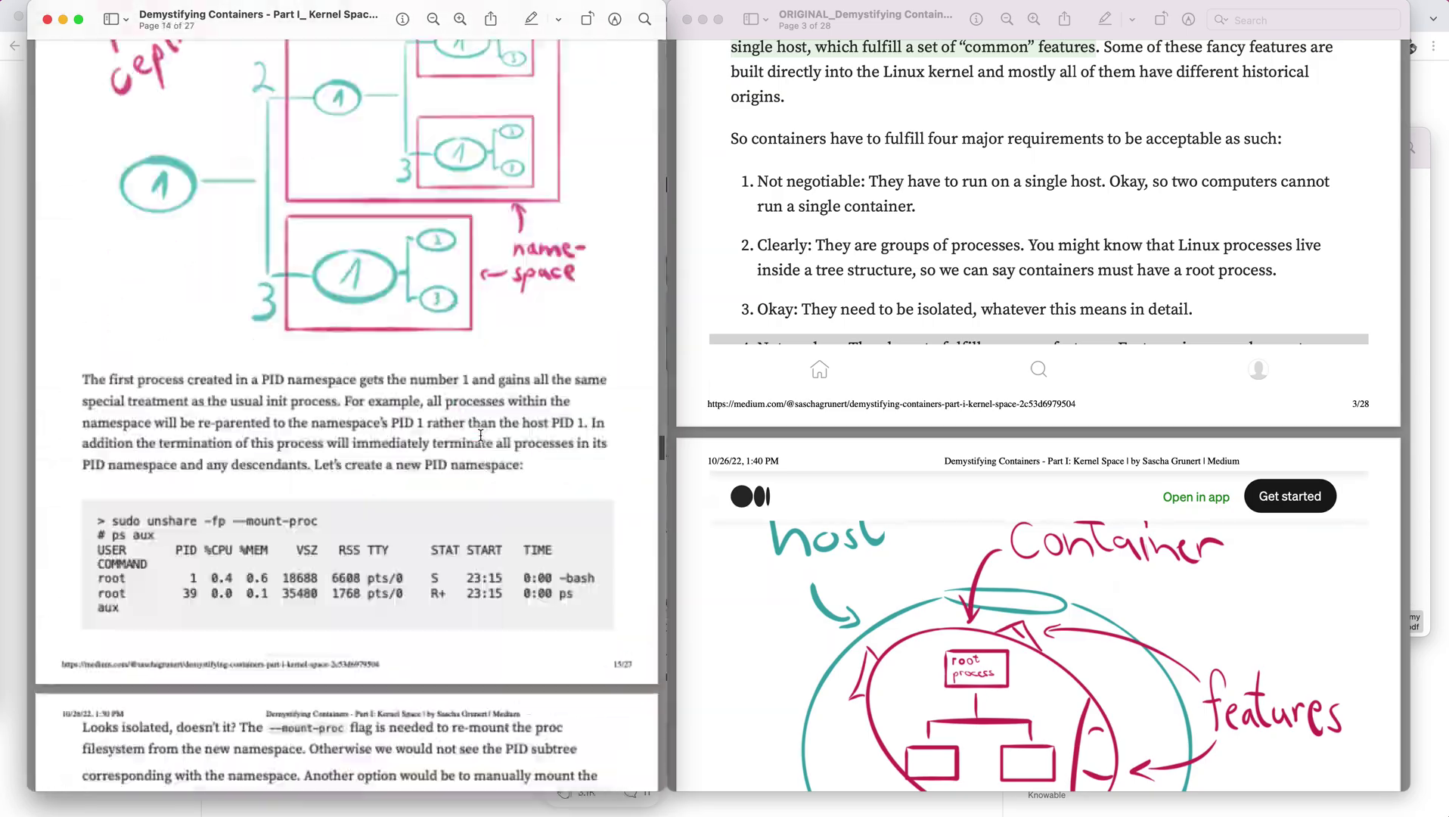
scroll(481, 435, down, 20)
scroll(1122, 540, down, 10)
Check the ORIGINAL_'s Medium footer and blank page 28, then return to Chrome.
right_click(1122, 540)
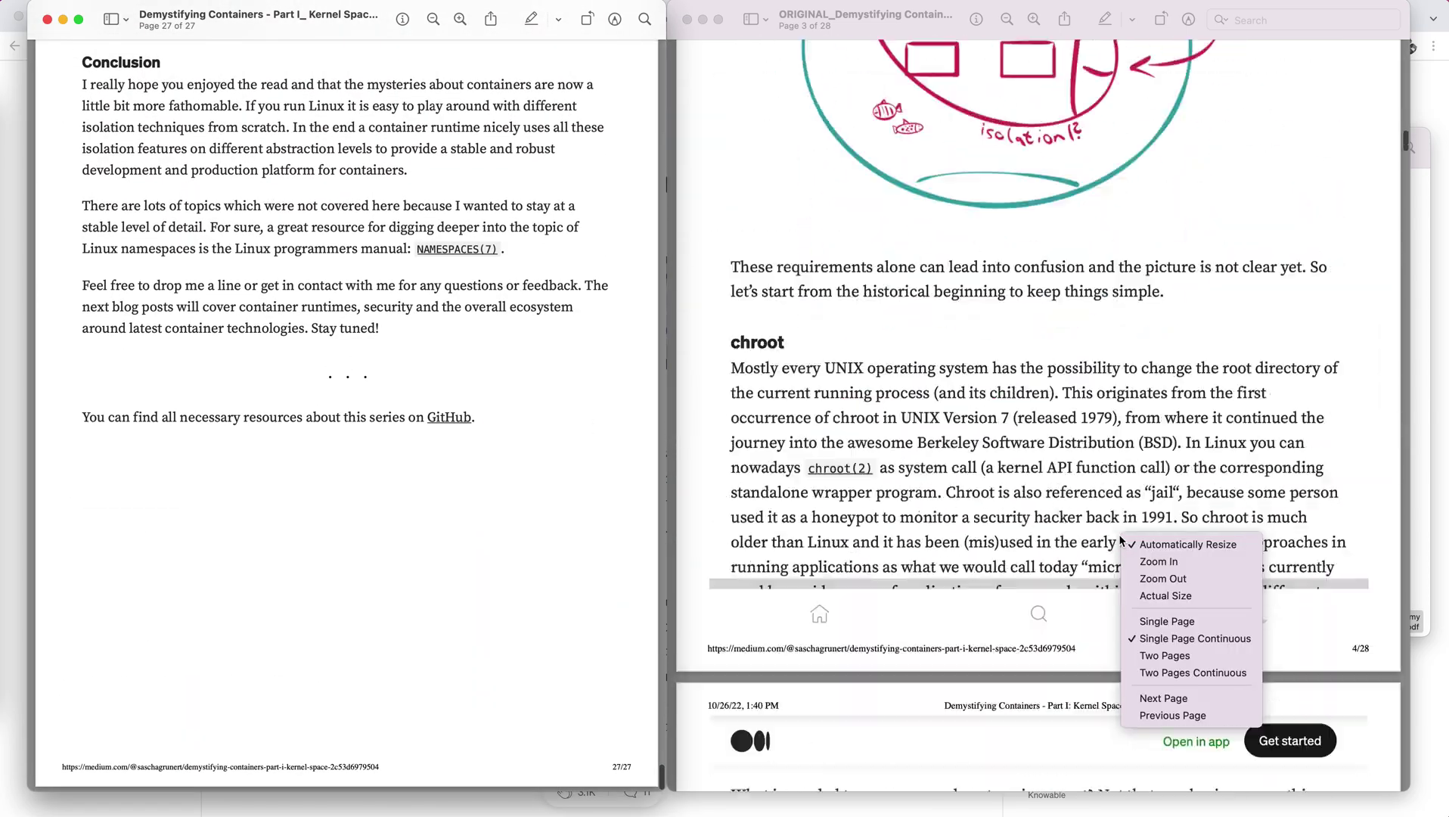
scroll(1121, 540, down, 20)
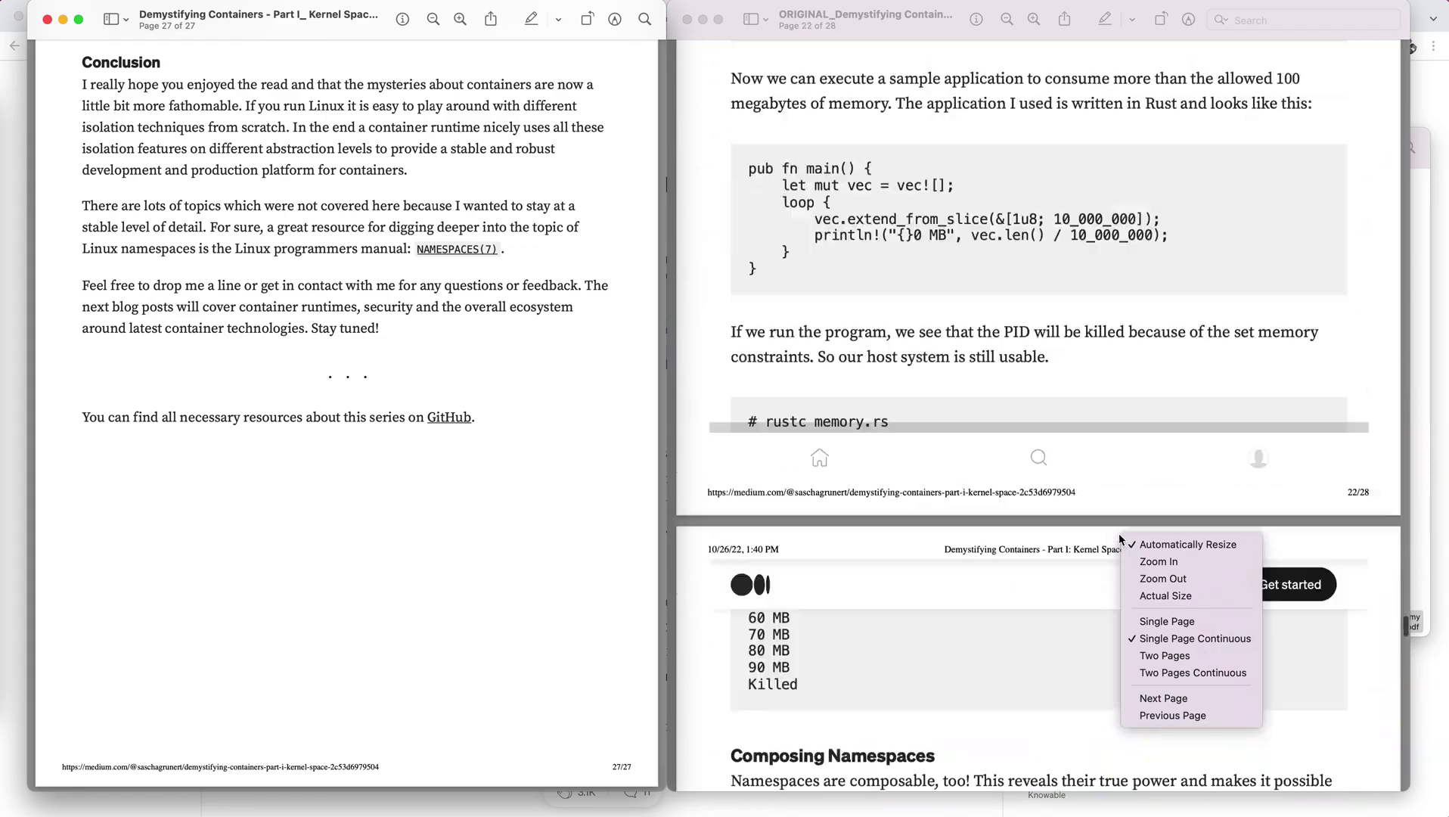
scroll(1119, 535, down, 20)
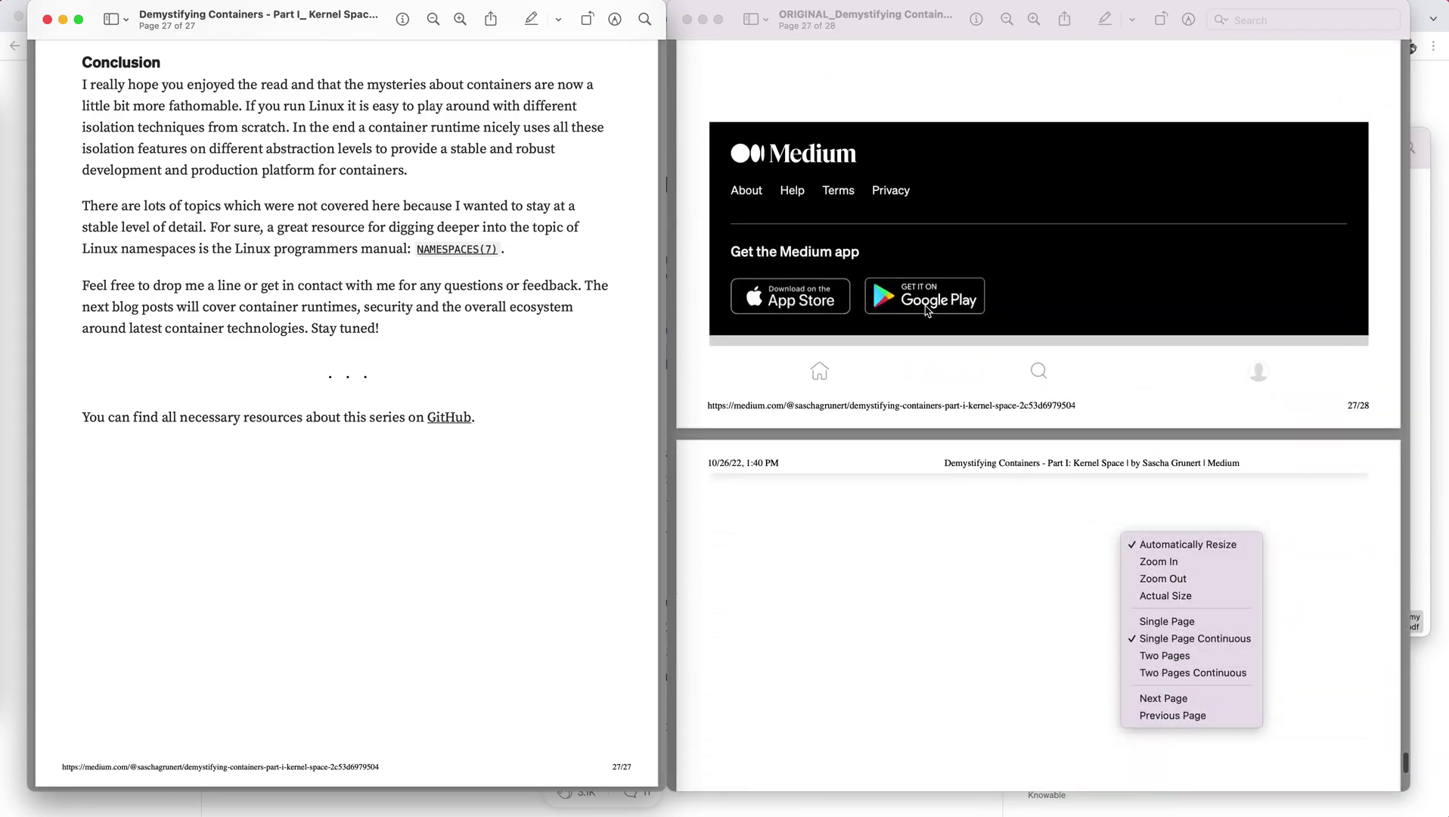
click(916, 271)
scroll(916, 270, up, 5)
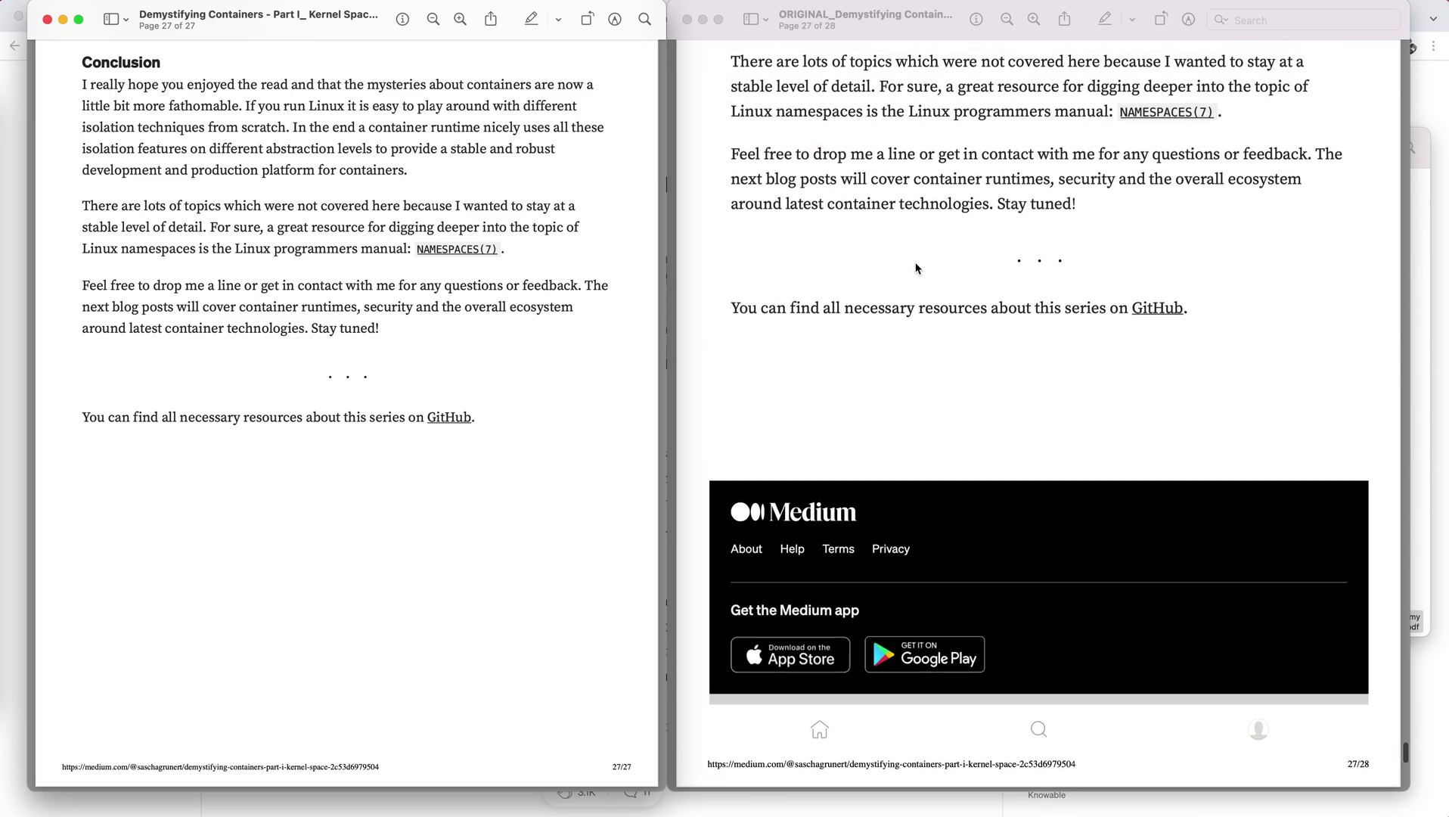
scroll(866, 493, down, 10)
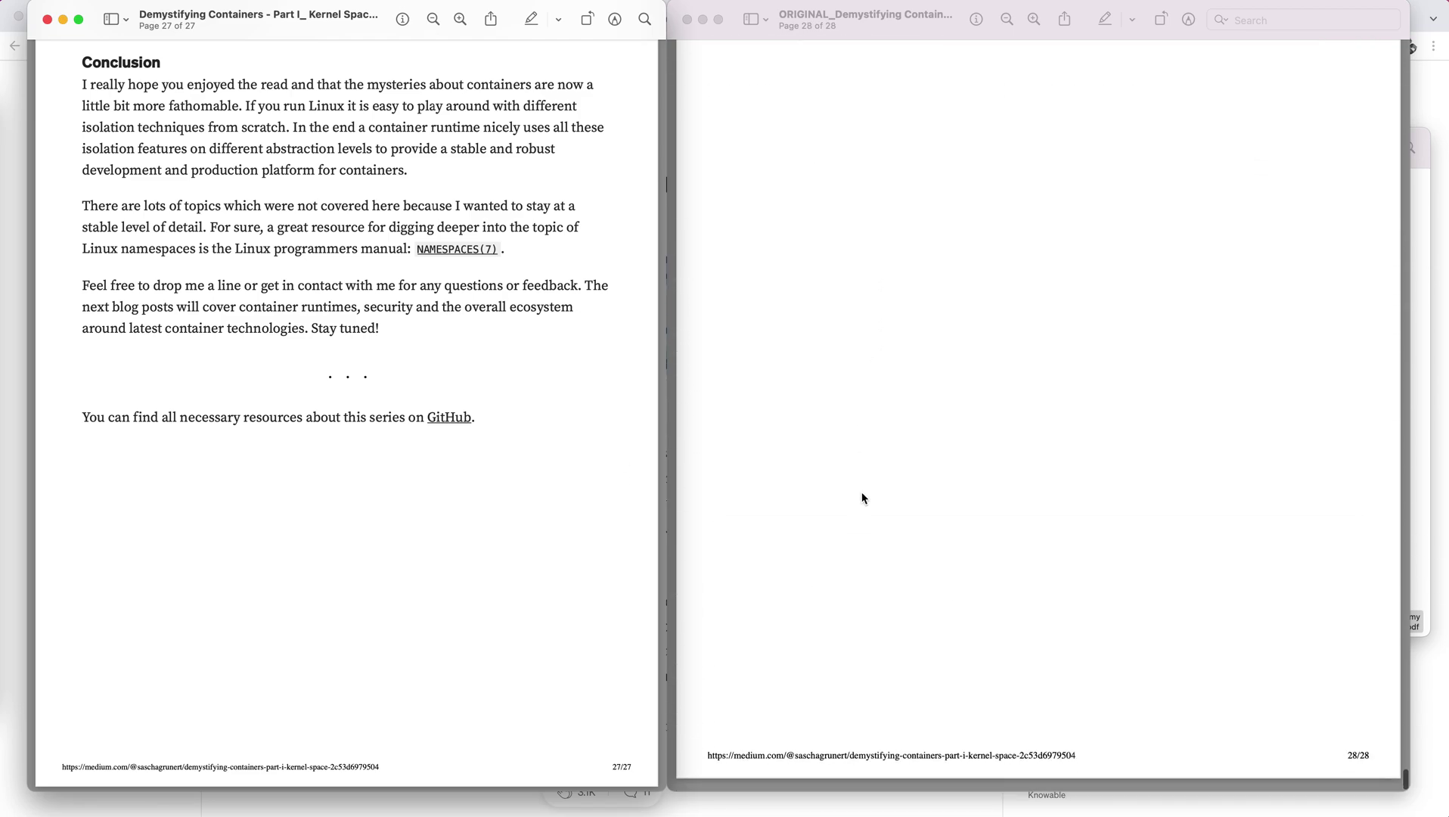
scroll(862, 493, up, 5)
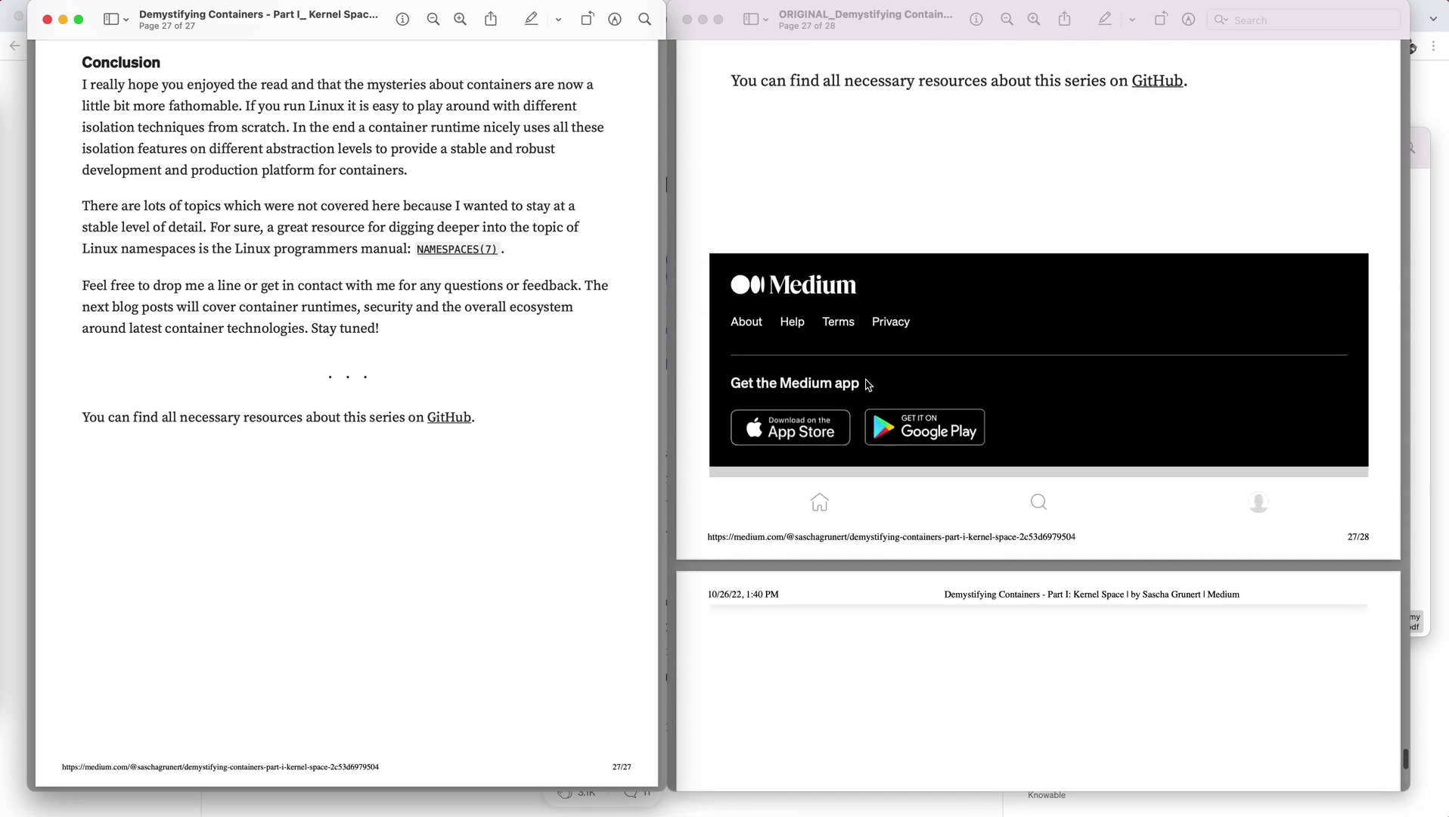
scroll(867, 383, up, 2)
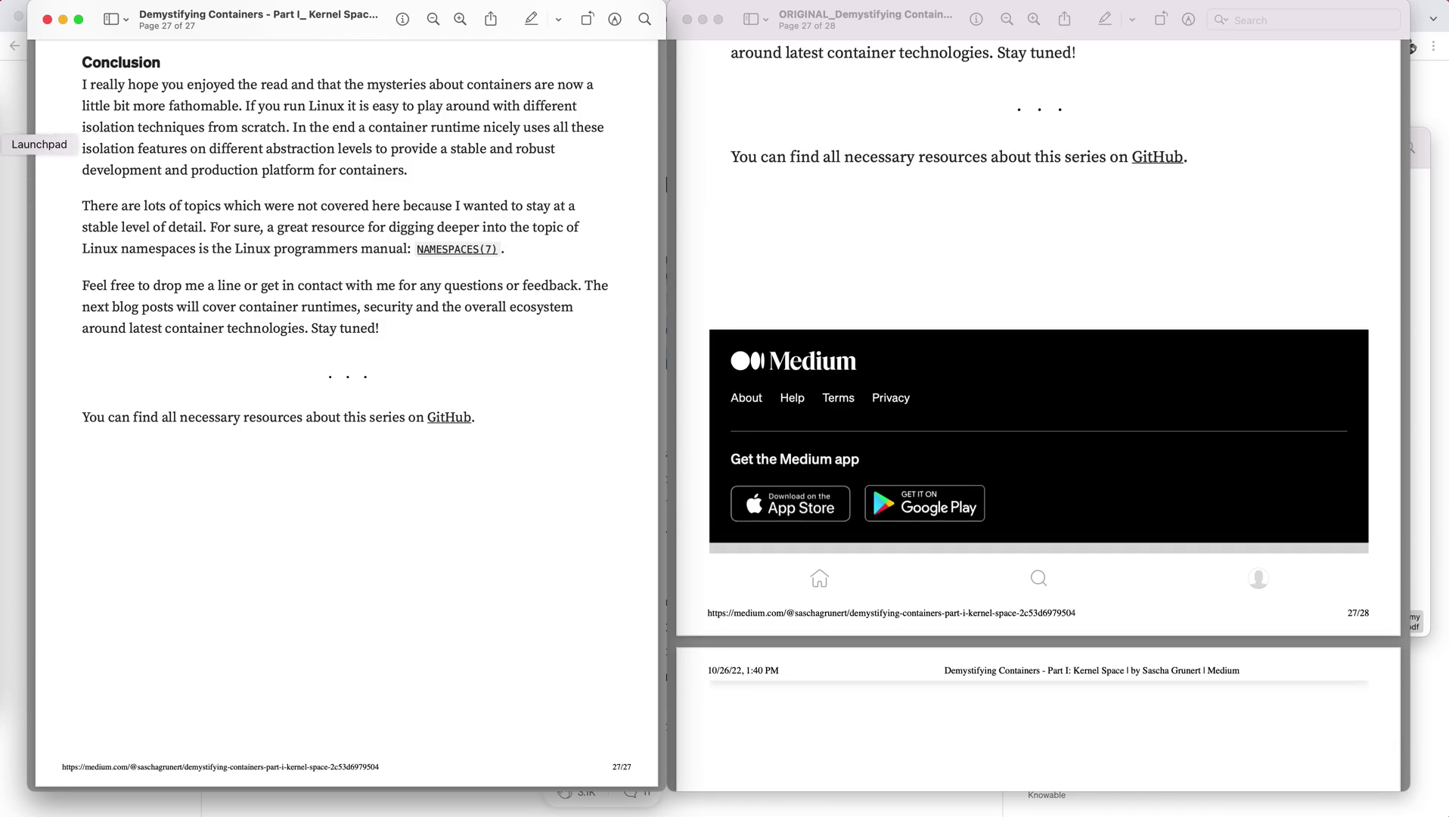
key(super+Tab)
key(super+Tab)
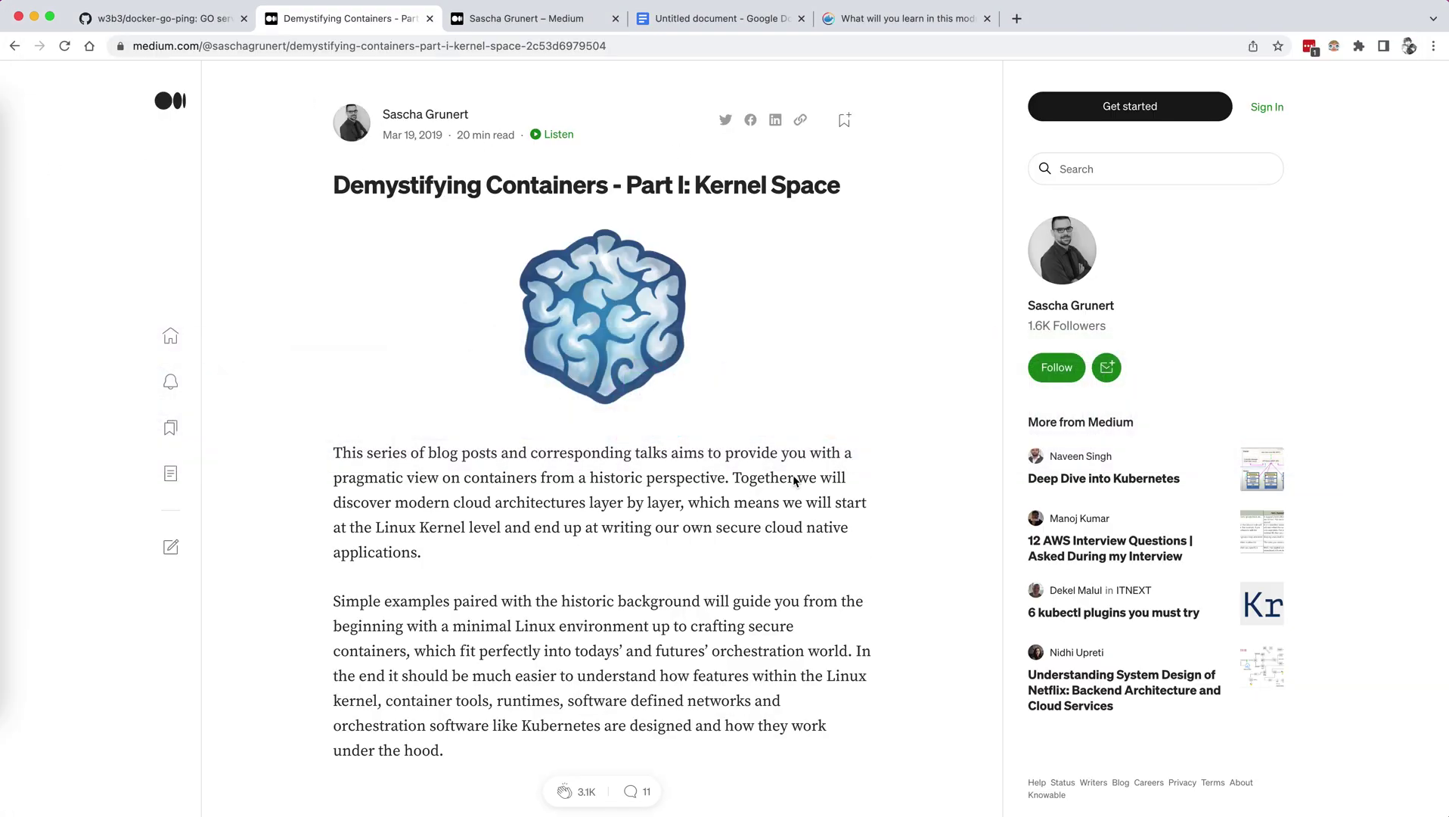
Open Chrome's developer tools on the article and switch to a 400-wide responsive mobile viewport.
right_click(906, 210)
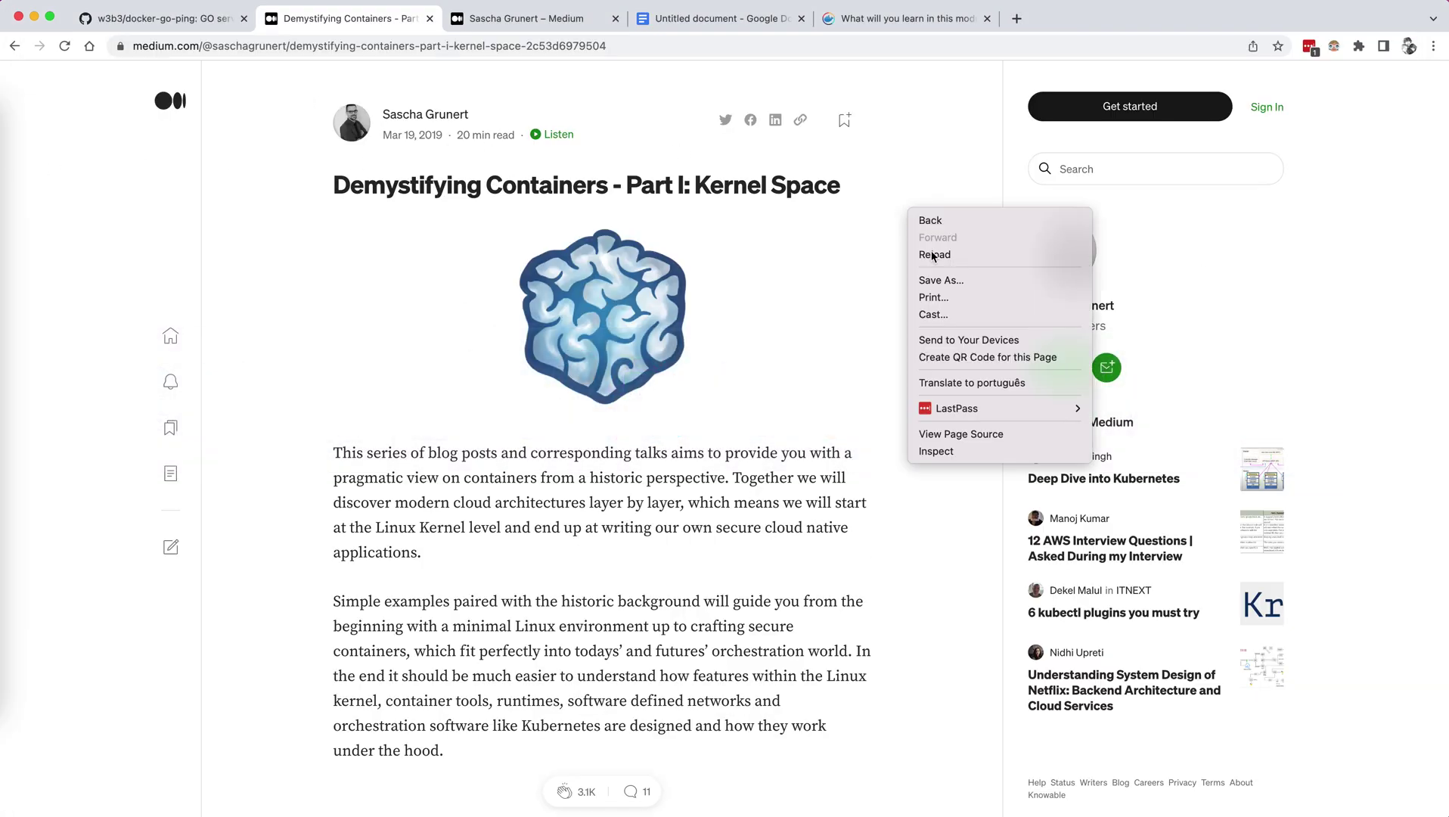
click(952, 454)
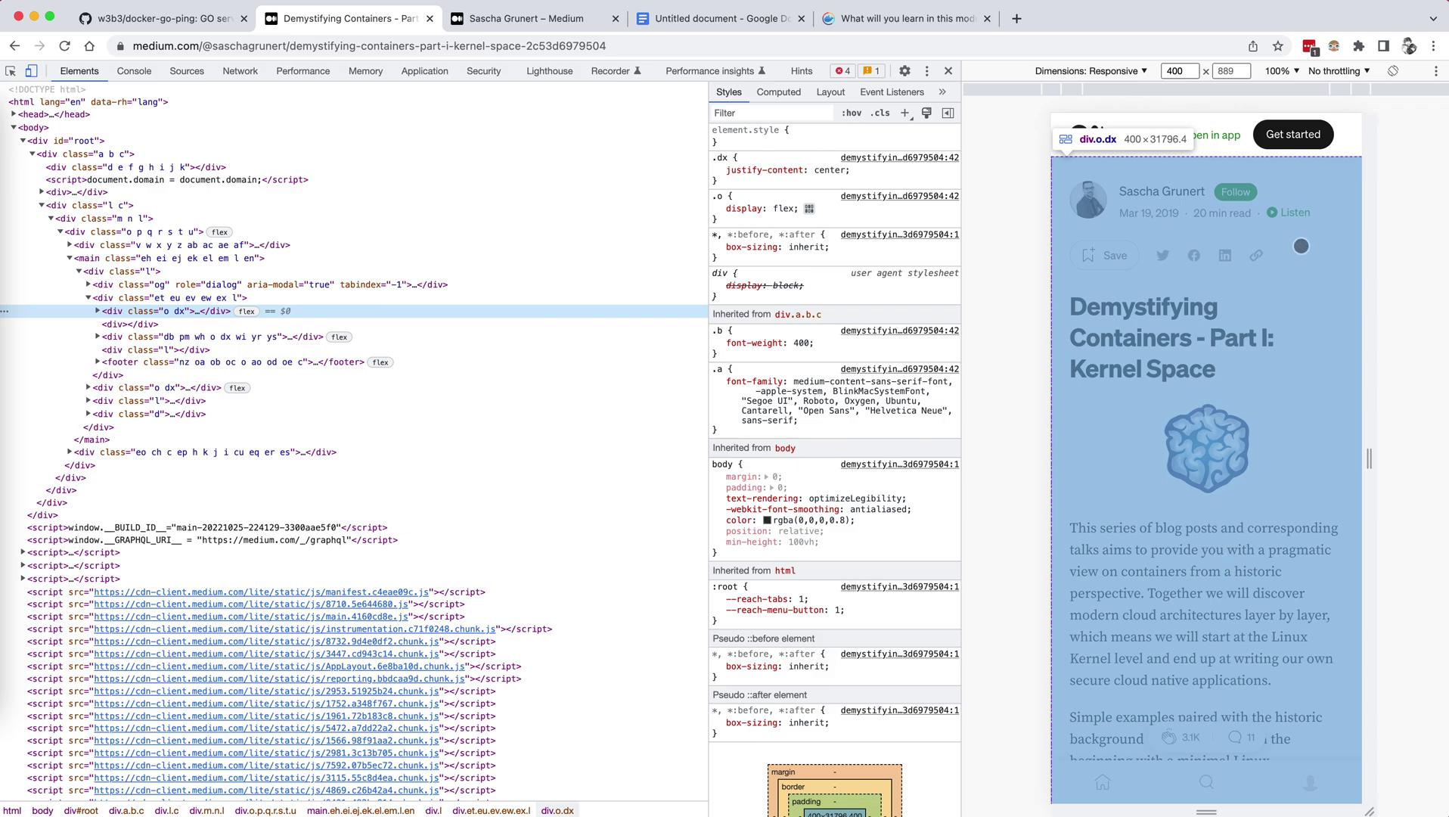
click(948, 71)
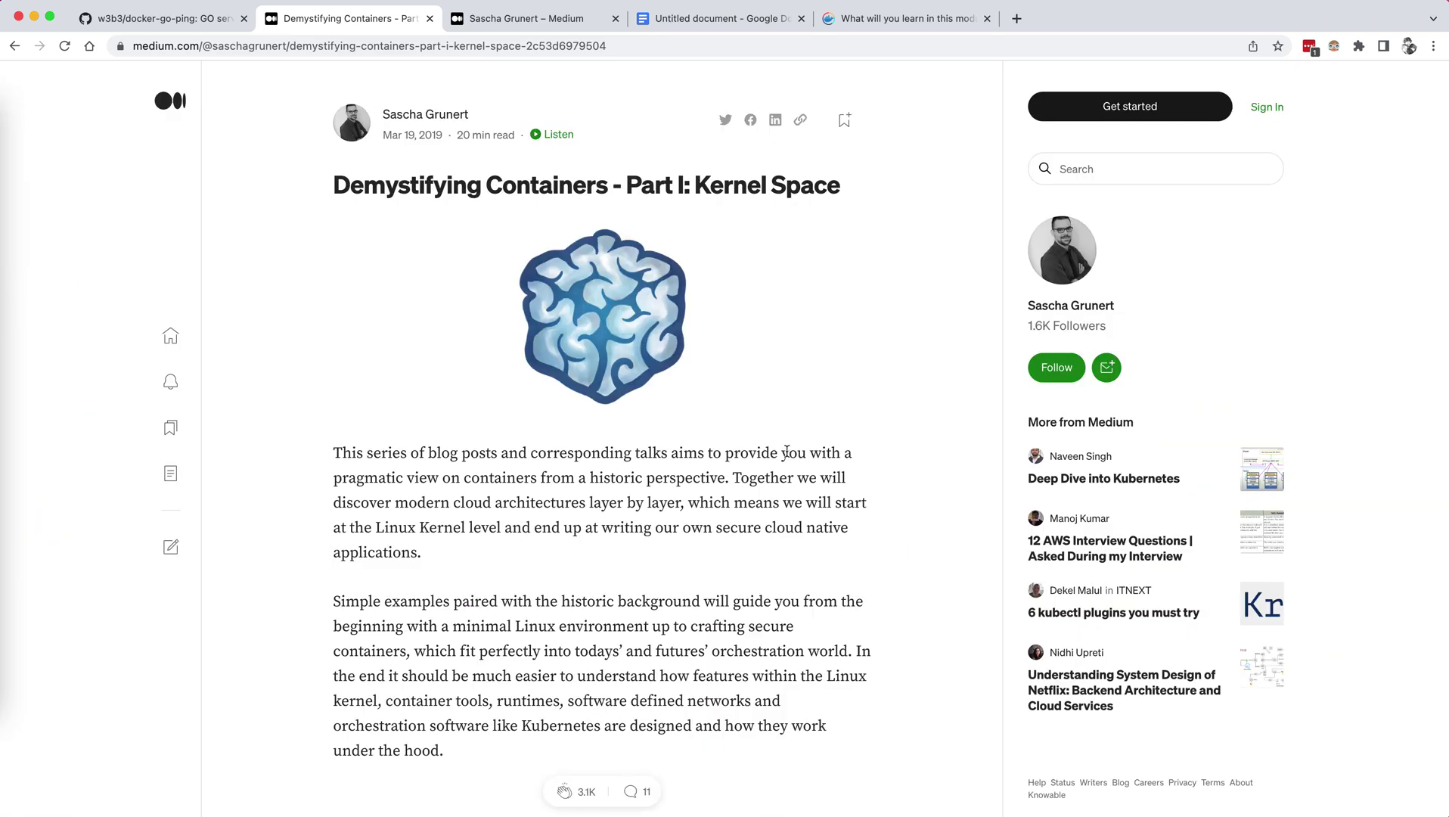
right_click(790, 453)
click(870, 597)
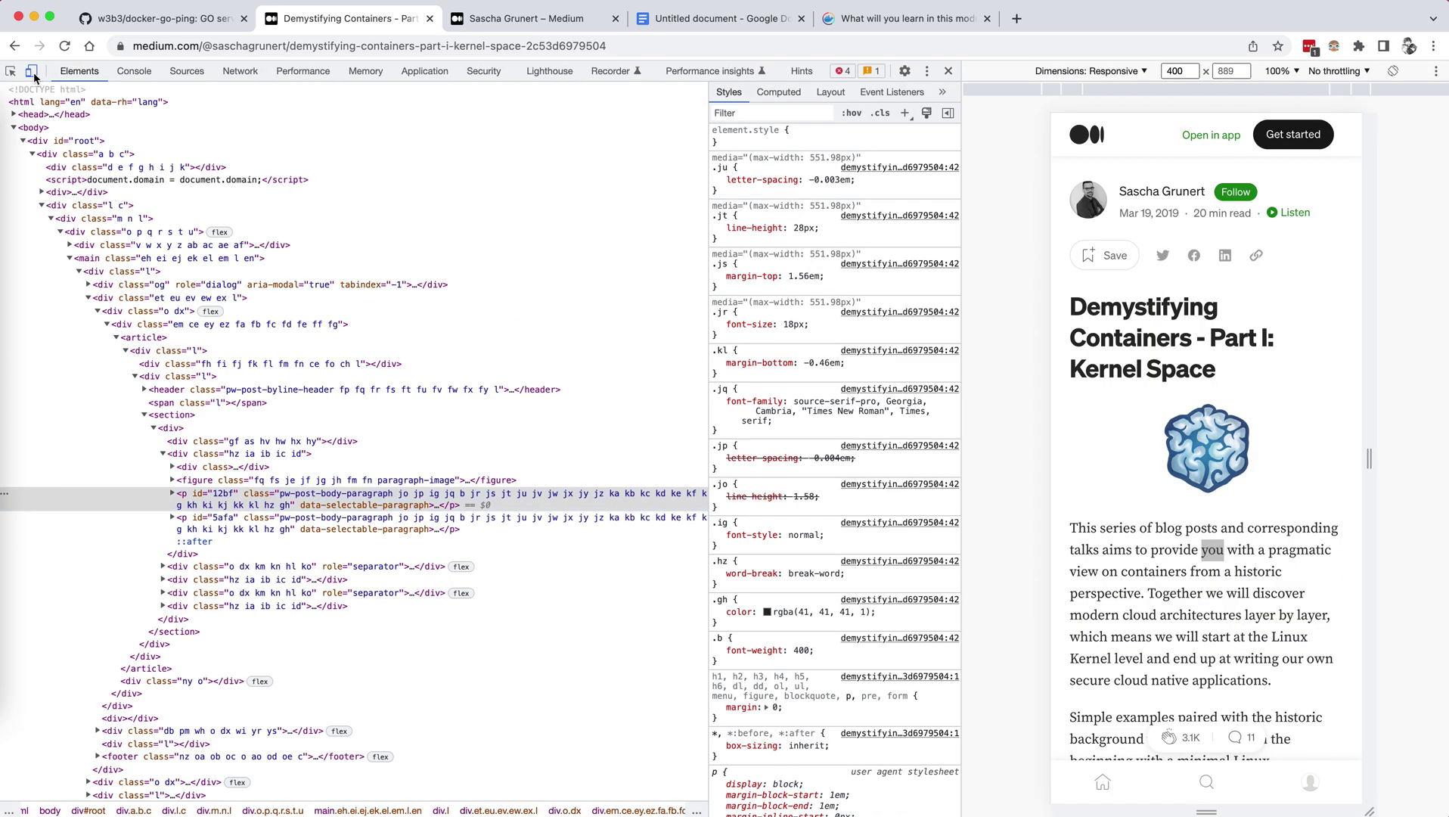
click(31, 73)
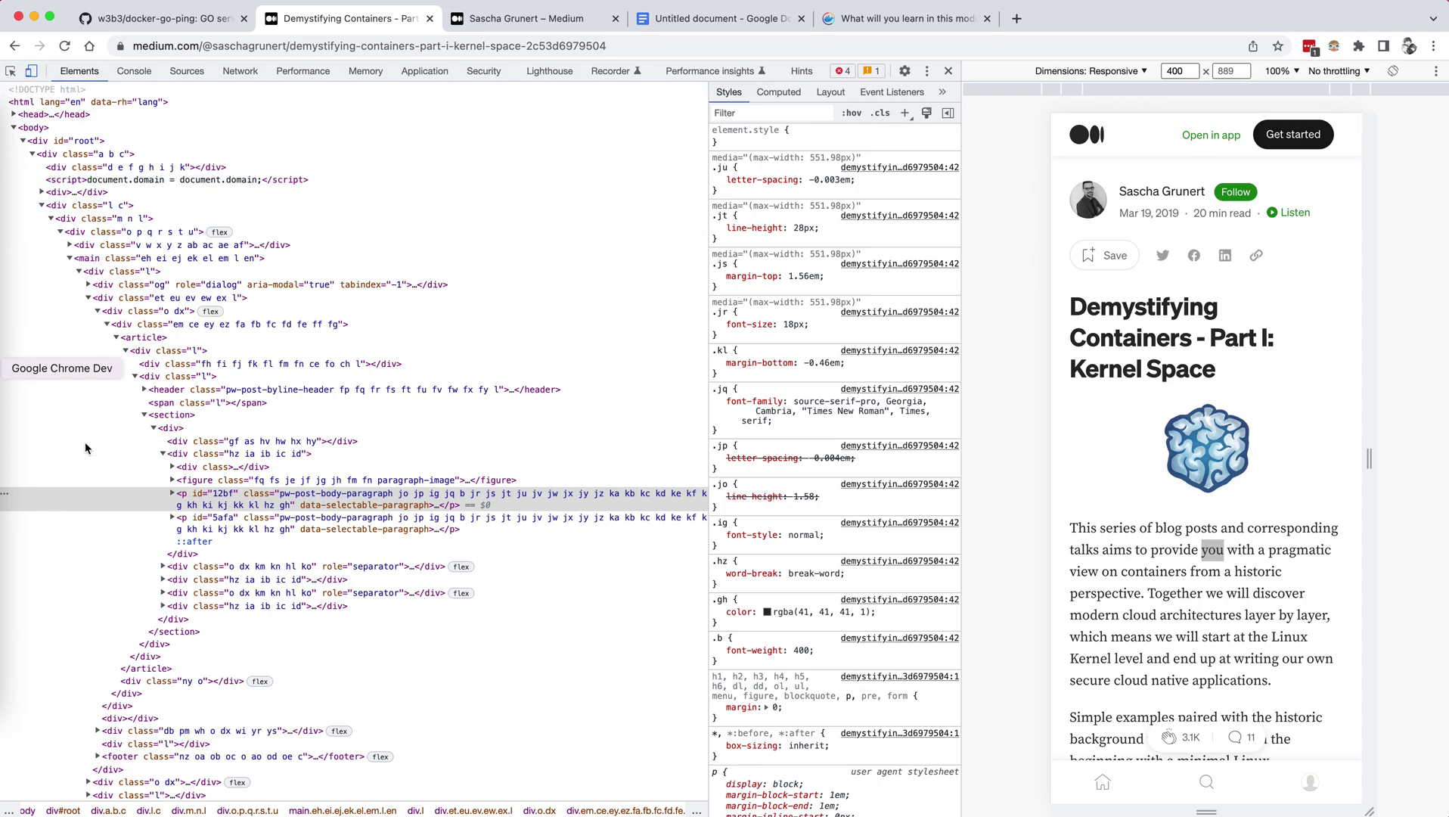
Pick the page's top header bar element to locate it in the Elements tree.
click(12, 72)
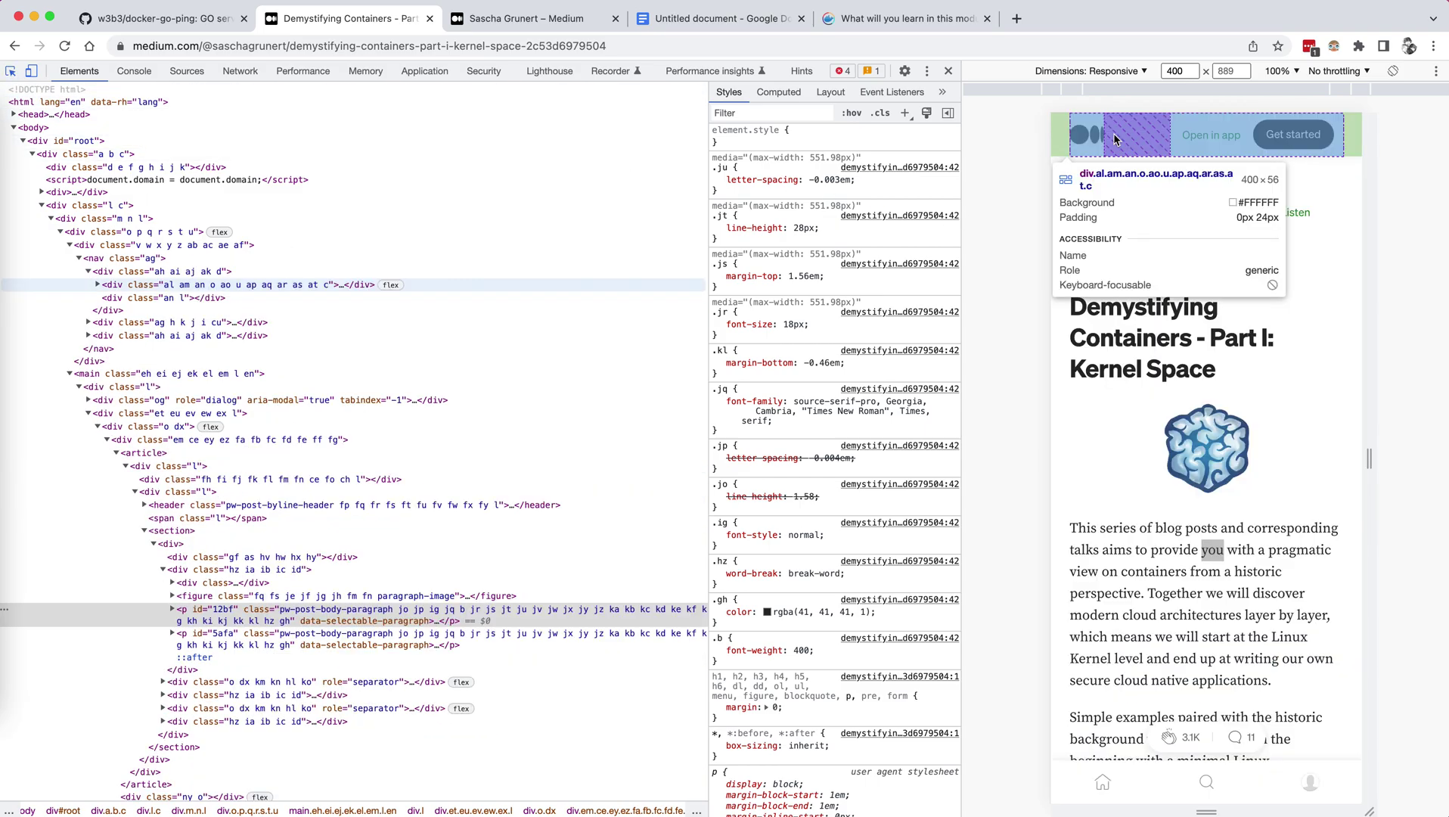
click(1063, 146)
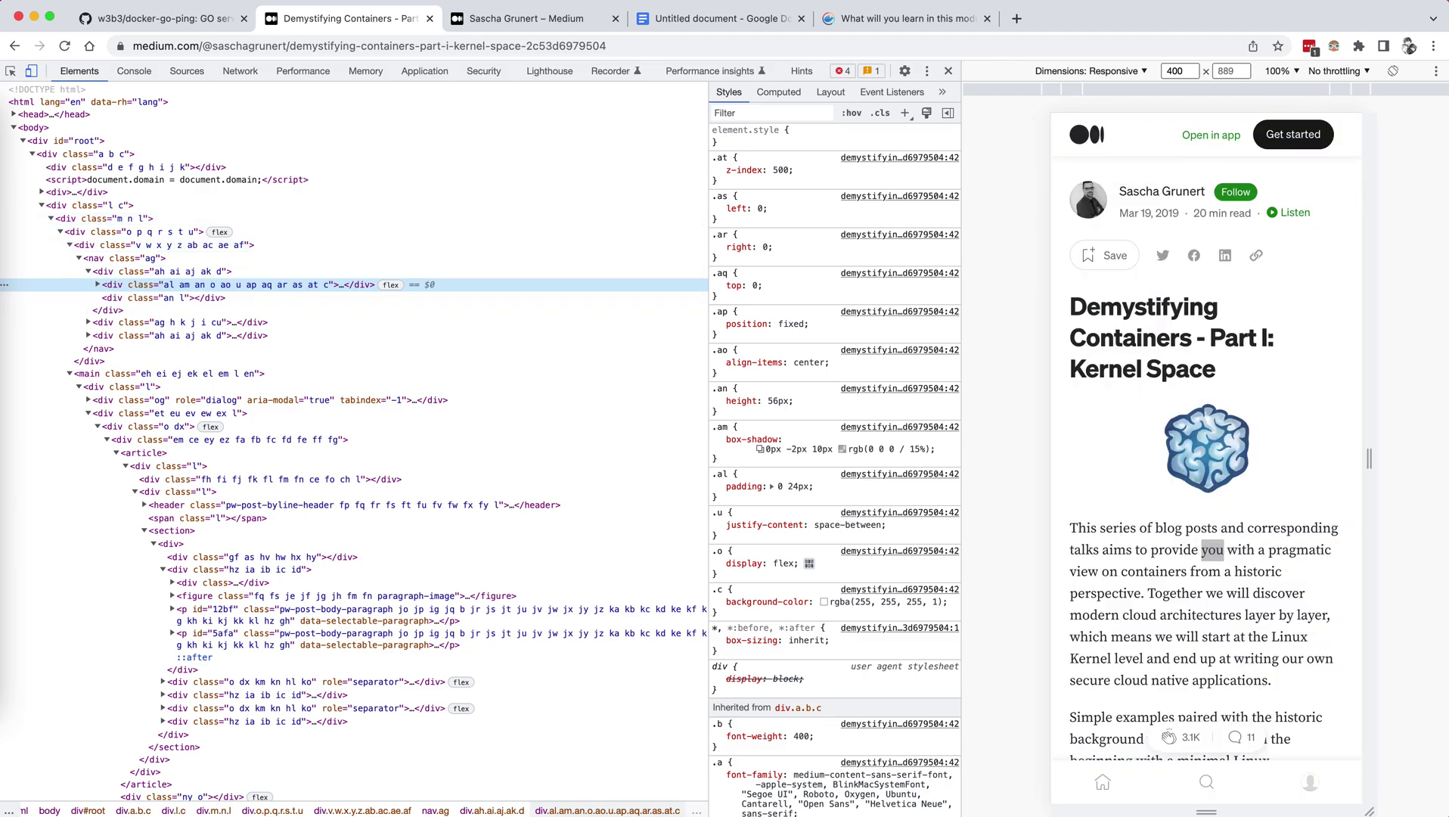
click(166, 270)
click(227, 285)
click(166, 271)
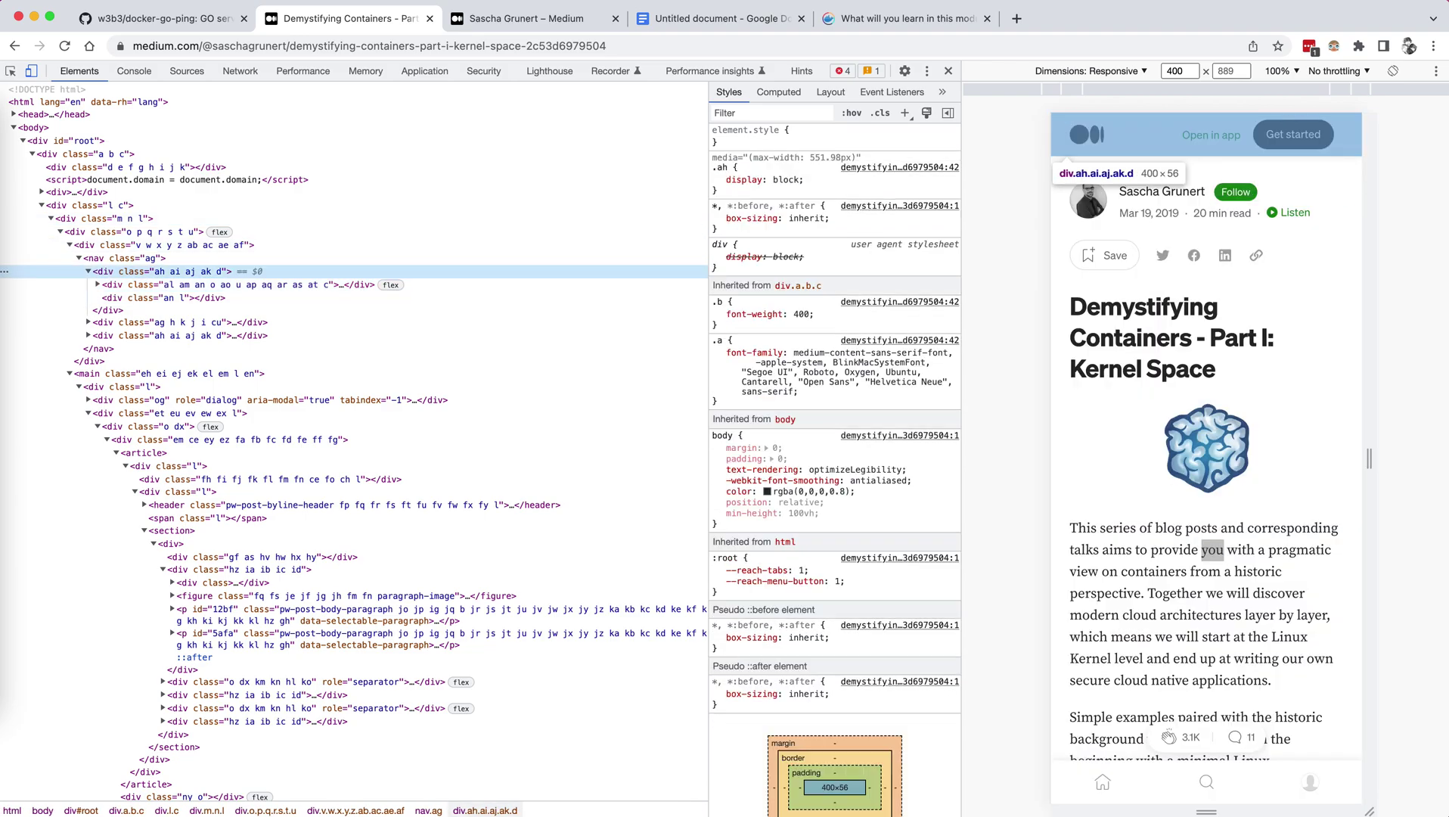
Step up to the header's wrapper div and delete it from the page.
key(Up)
key(Up)
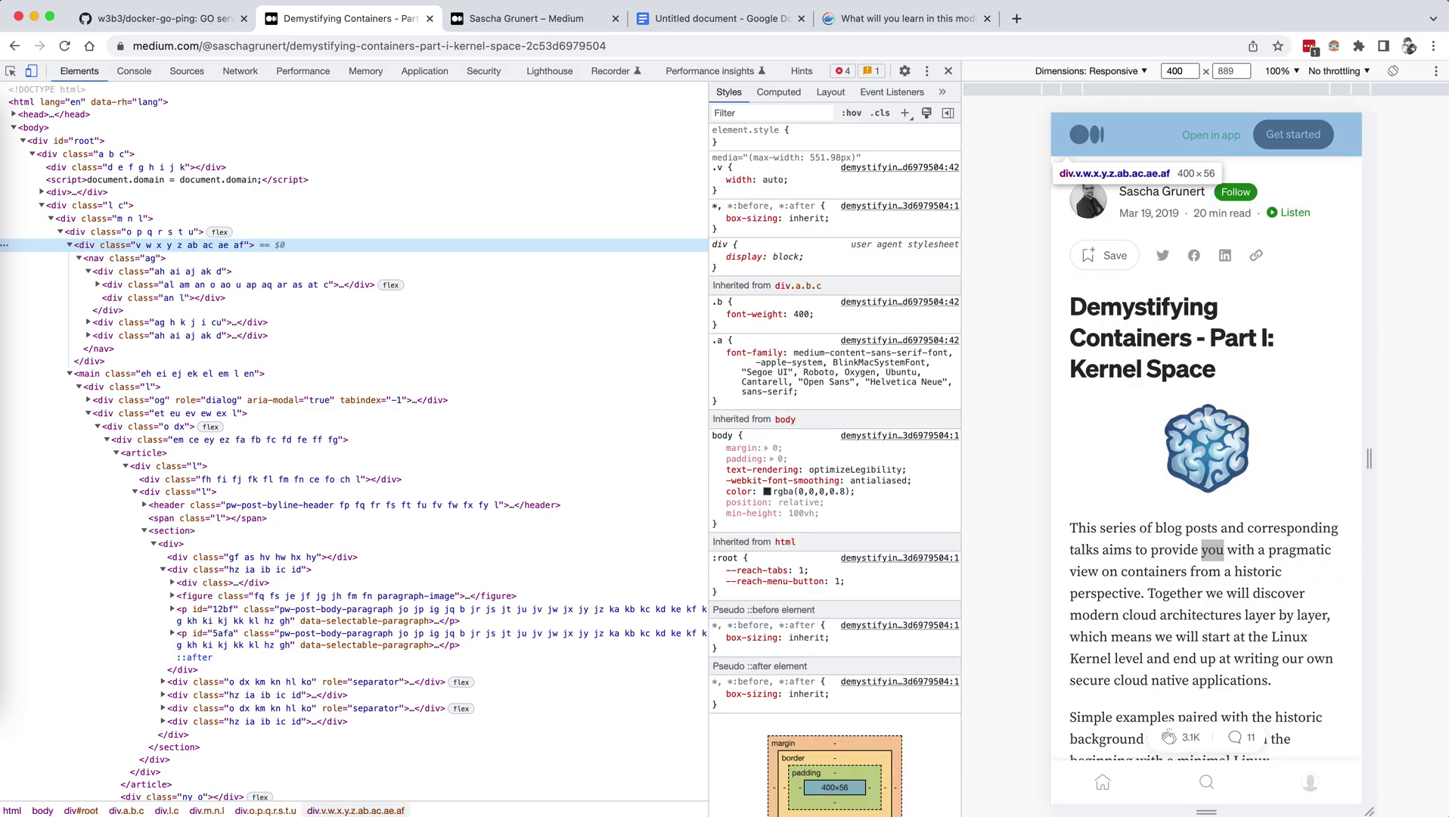
key(Up)
key(Up)
key(Down)
key(Down)
key(Up)
key(Down)
key(Up)
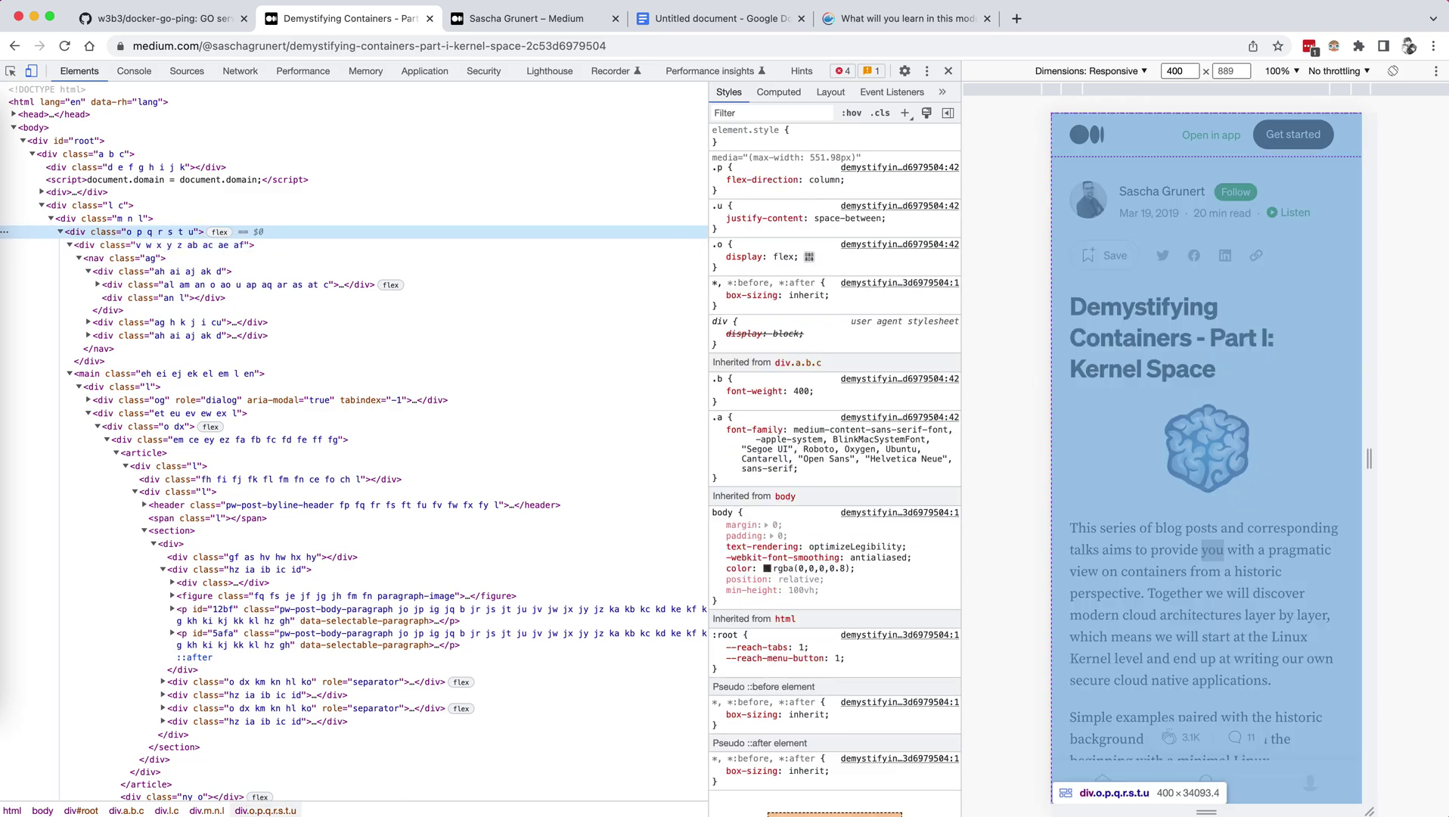
key(Down)
key(Up)
key(Down)
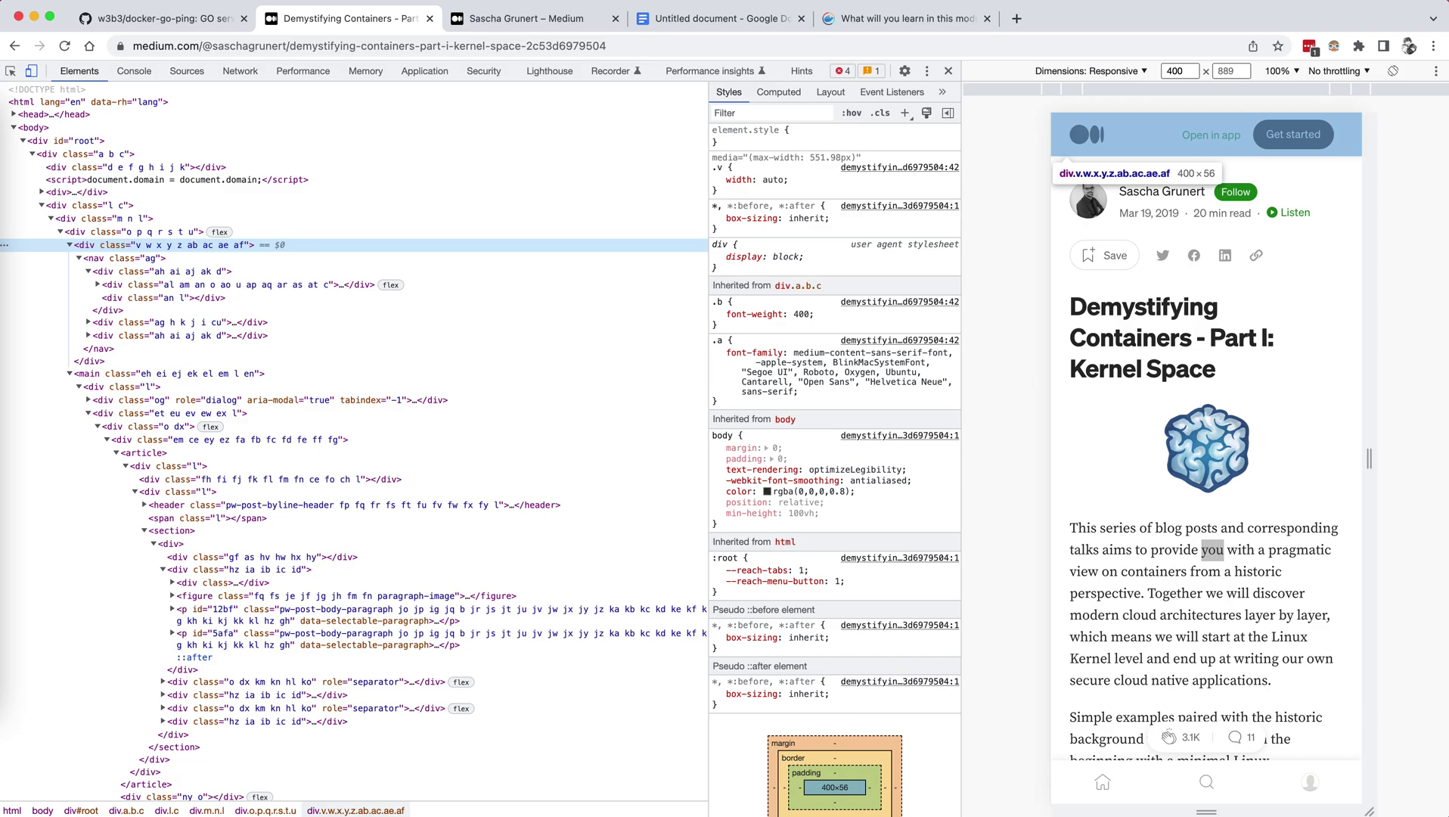
right_click(190, 248)
click(243, 326)
Delete the save-and-share row under the byline, then scroll the mobile preview down to the footer.
click(10, 71)
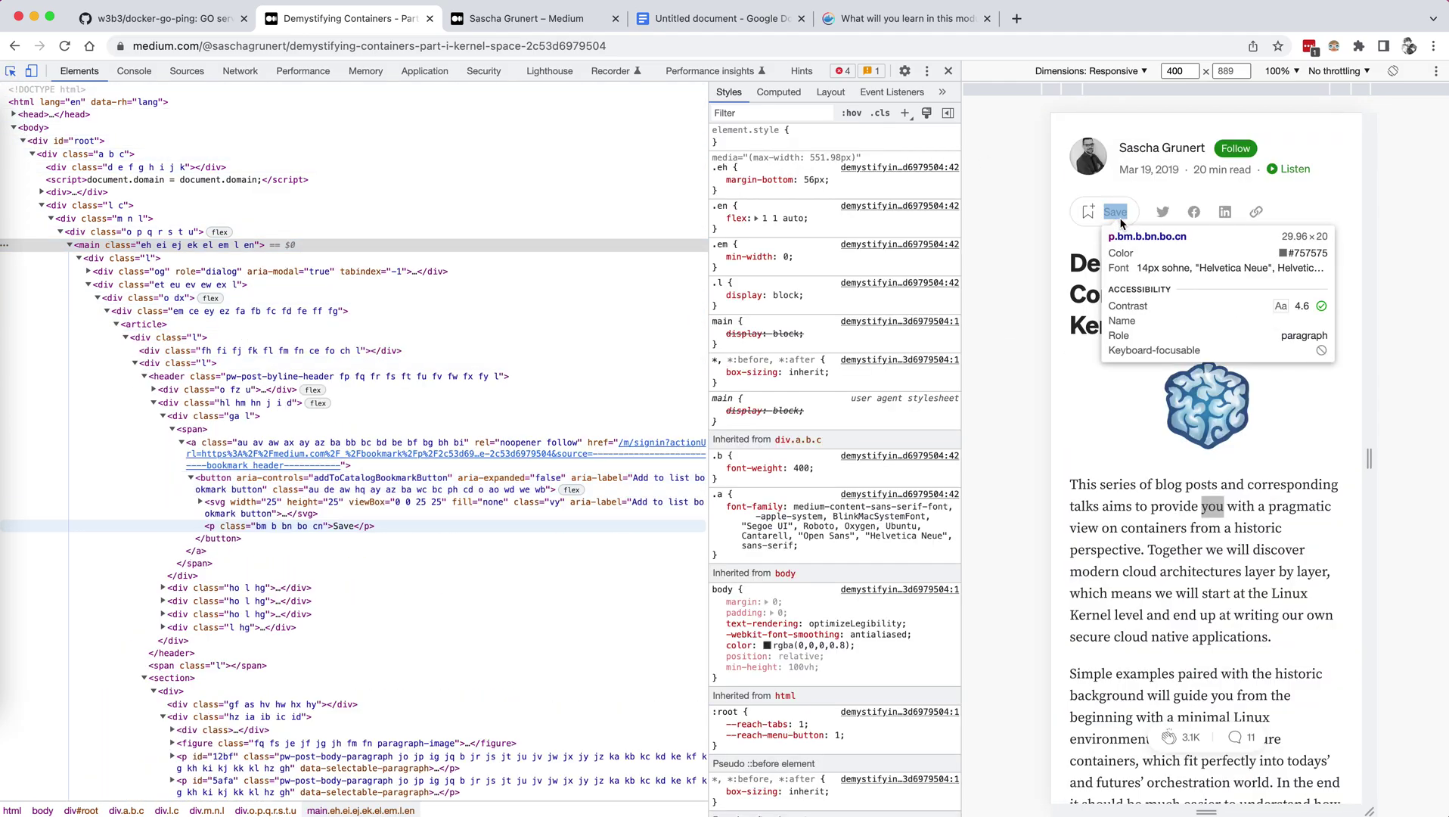
click(1290, 221)
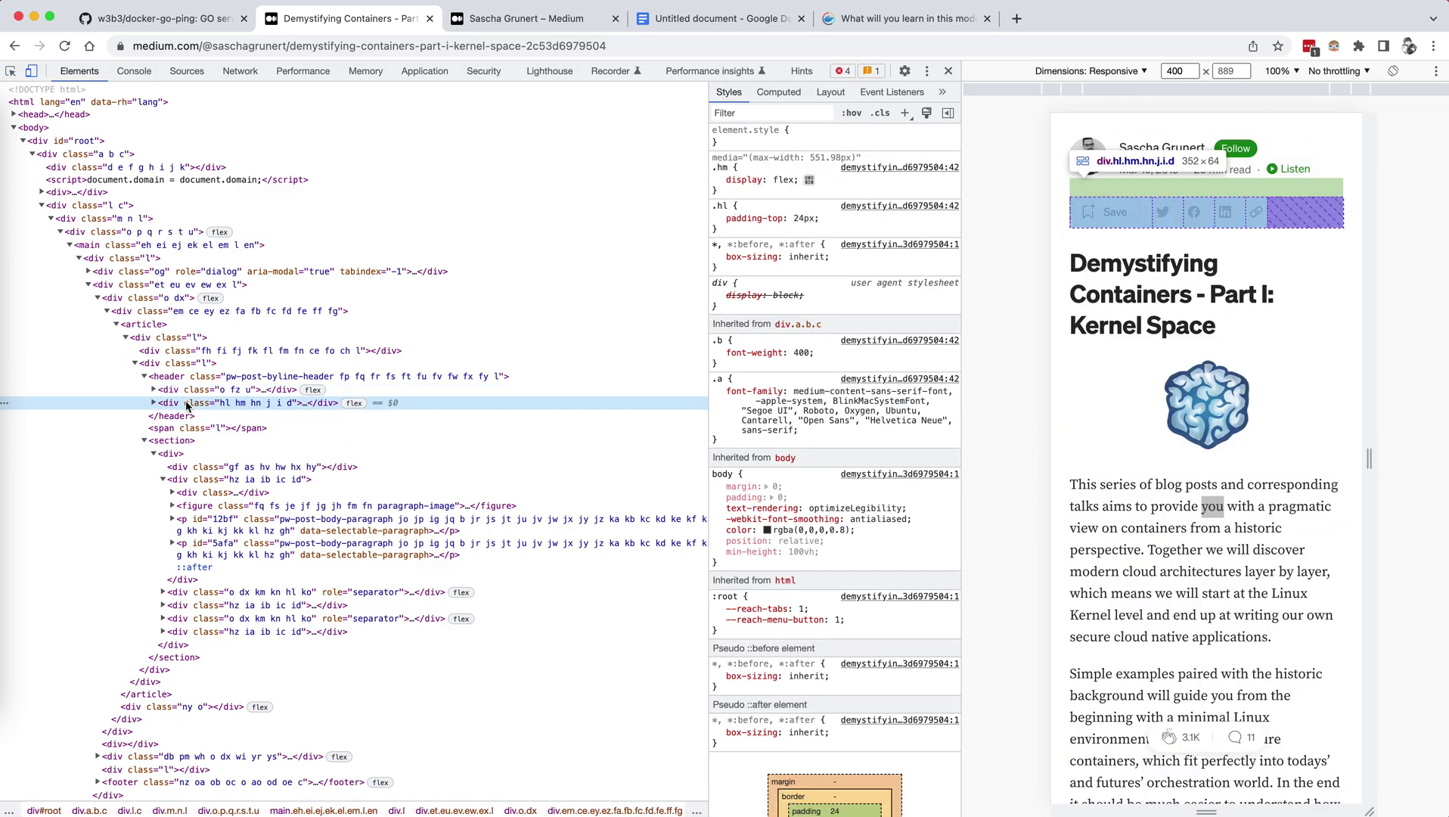
key(Delete)
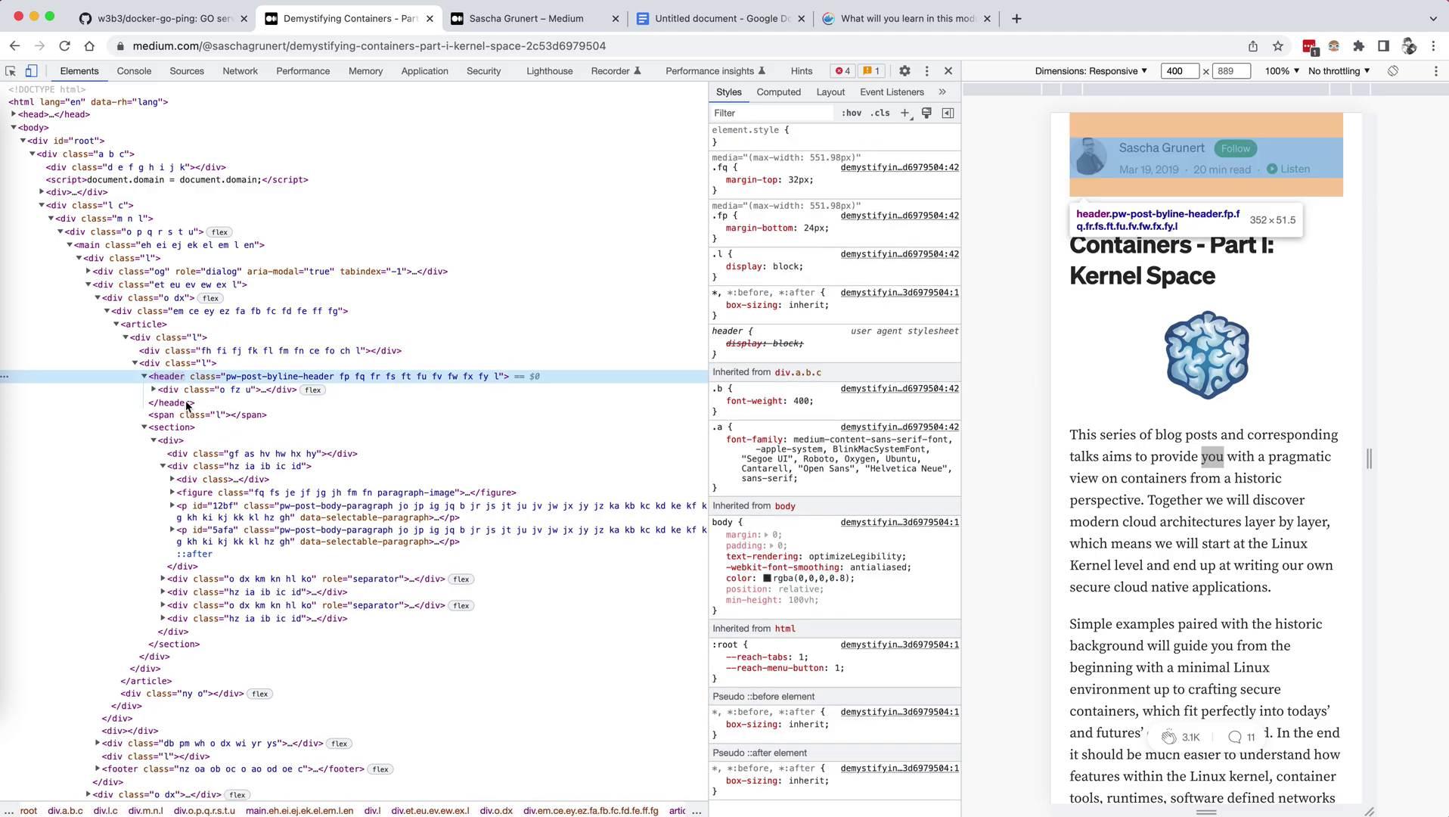
key(Down)
key(Down)
key(Down)
key(Down)
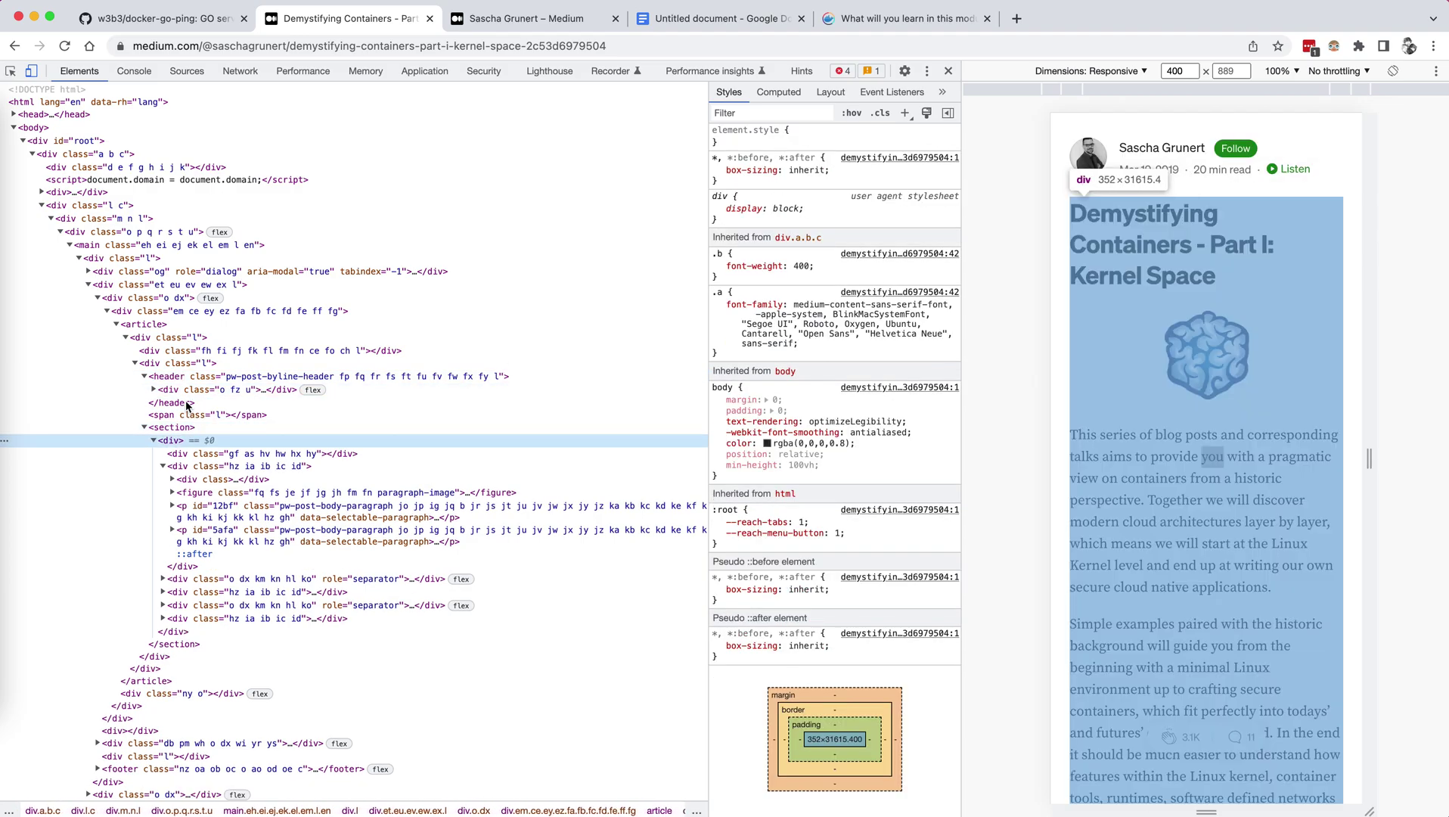
key(Left)
key(Down)
key(Down)
key(Down)
key(Down)
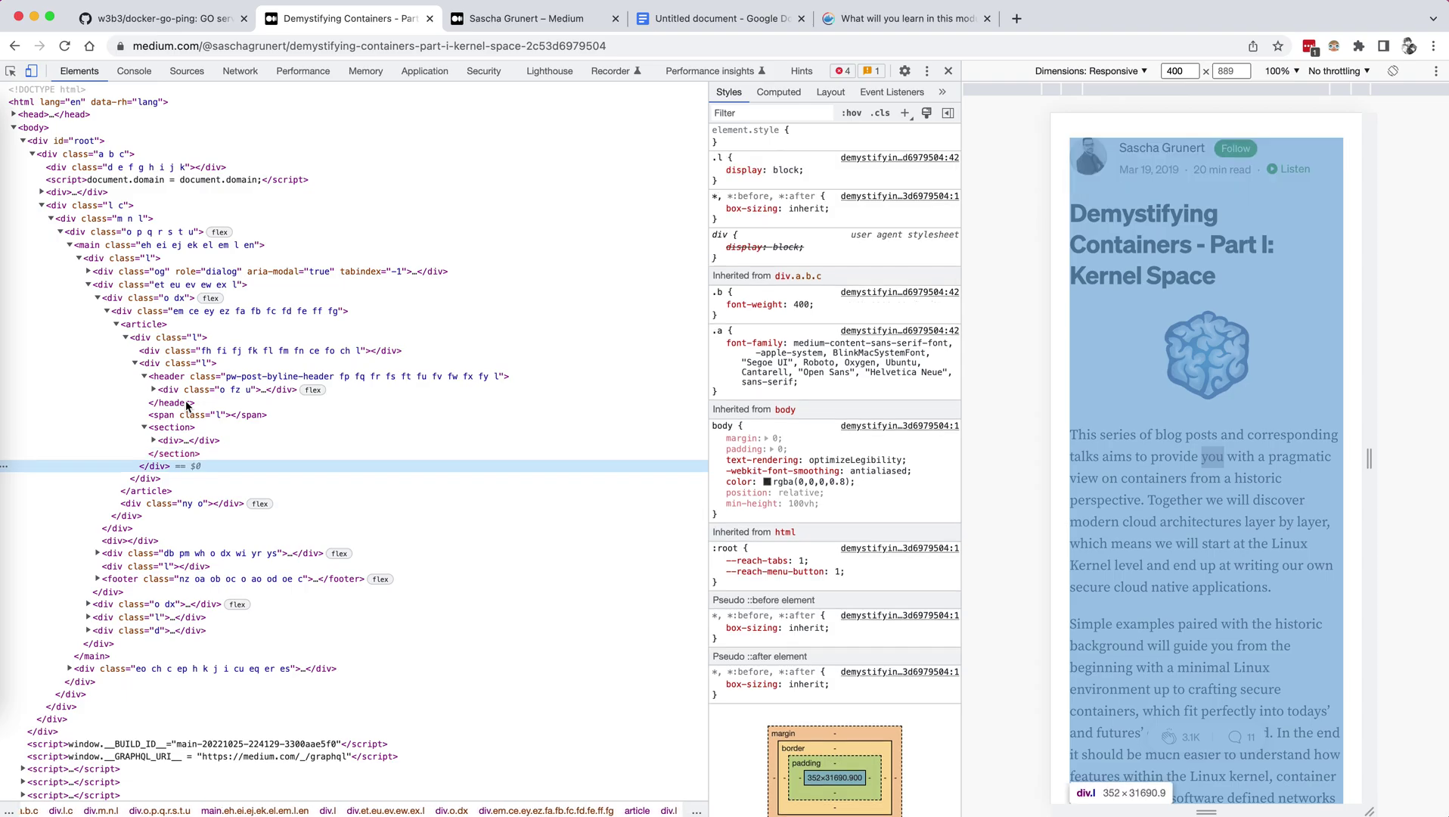
scroll(1097, 450, down, 15)
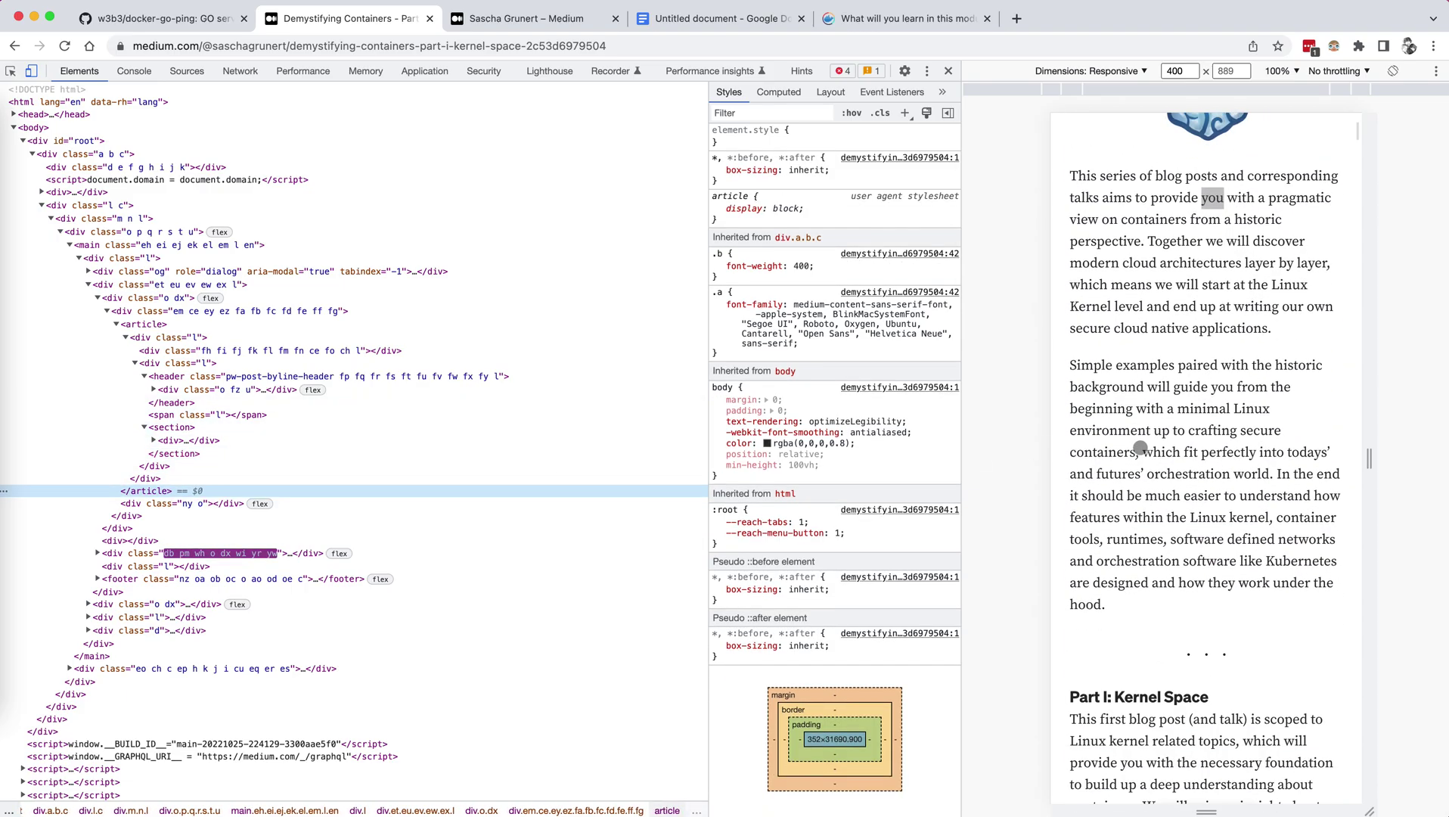
scroll(1140, 447, down, 20)
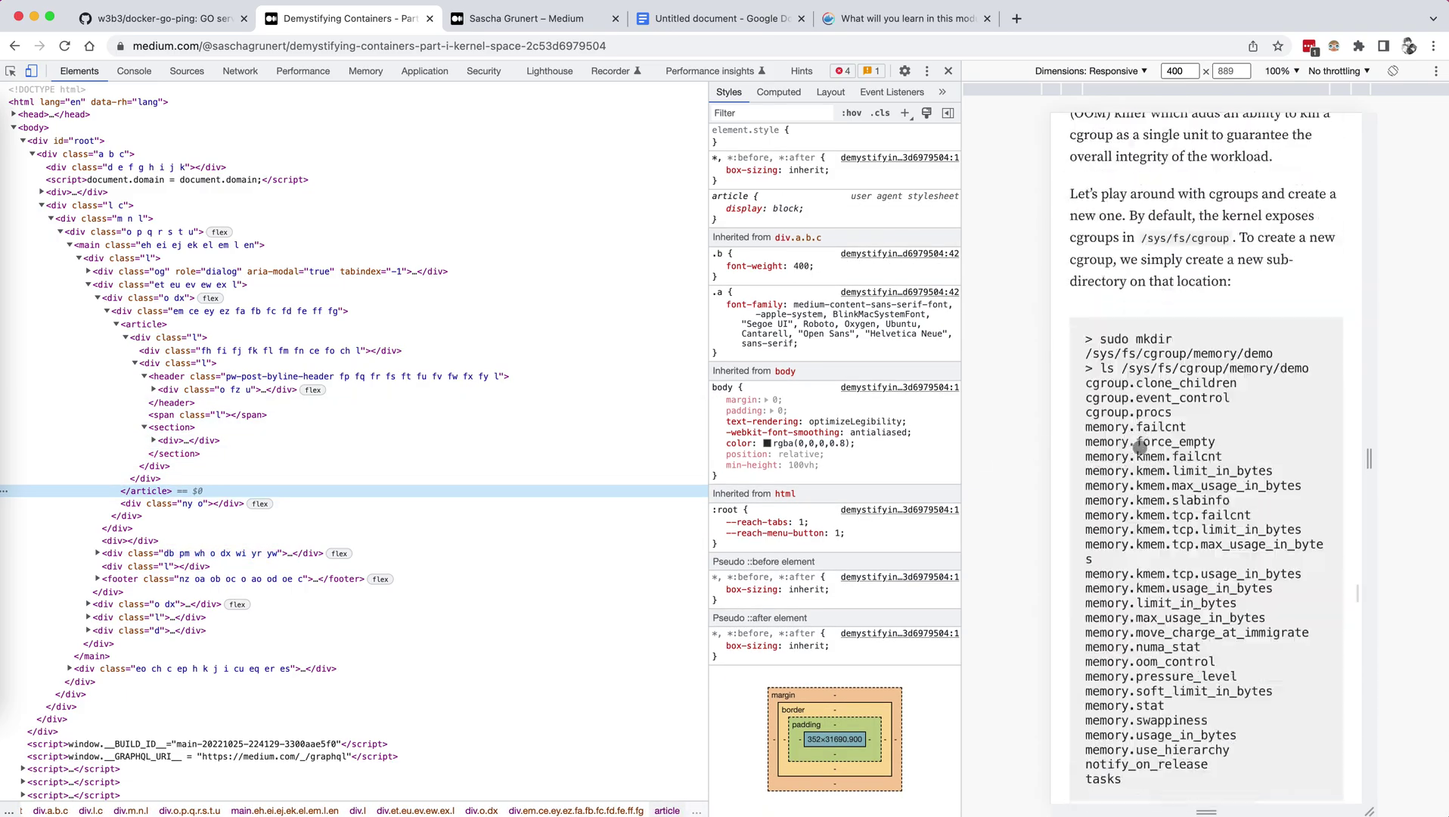
scroll(1140, 447, down, 15)
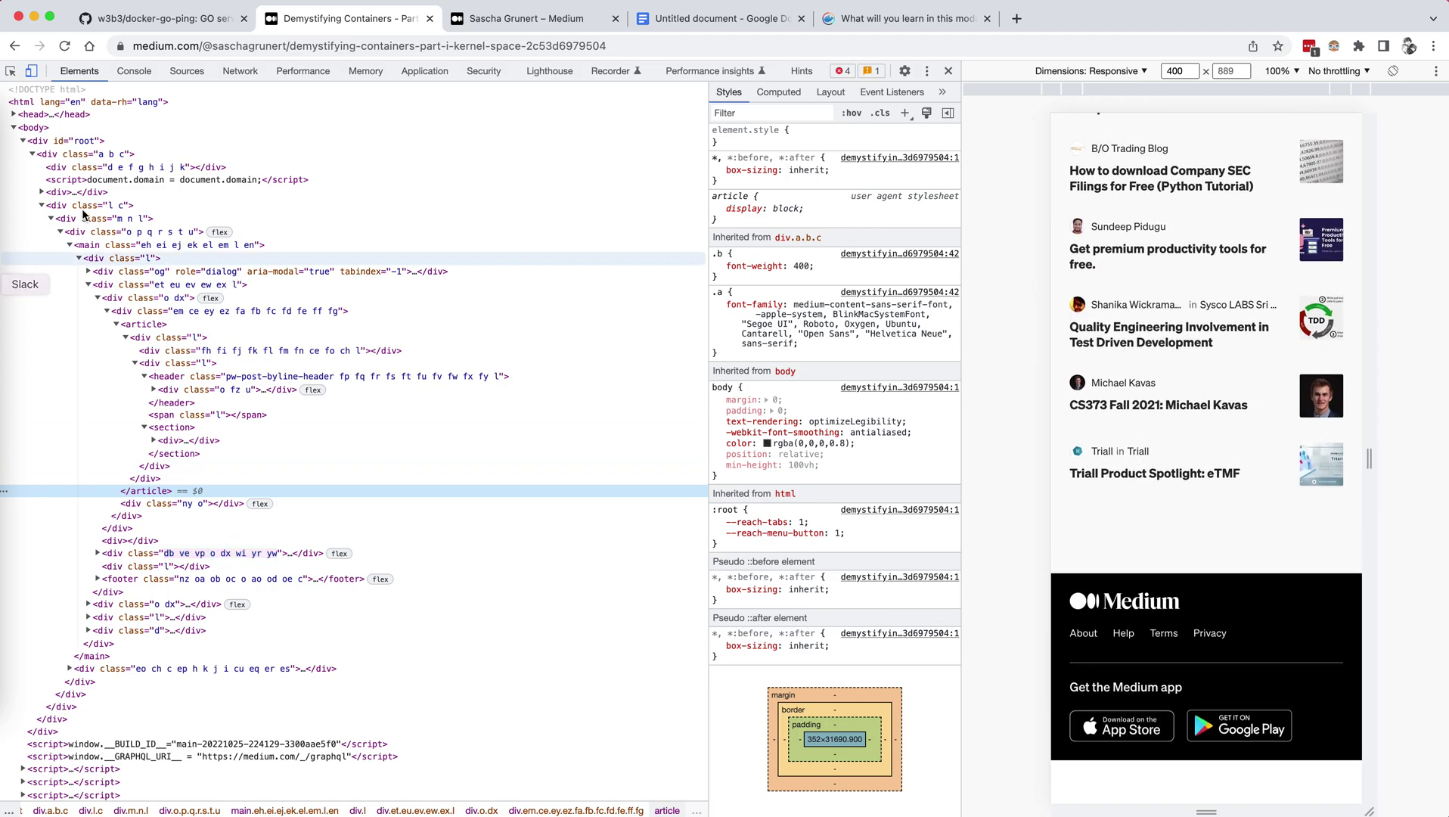
Delete the Medium footer and the related-stories list from the Elements tree.
click(1065, 583)
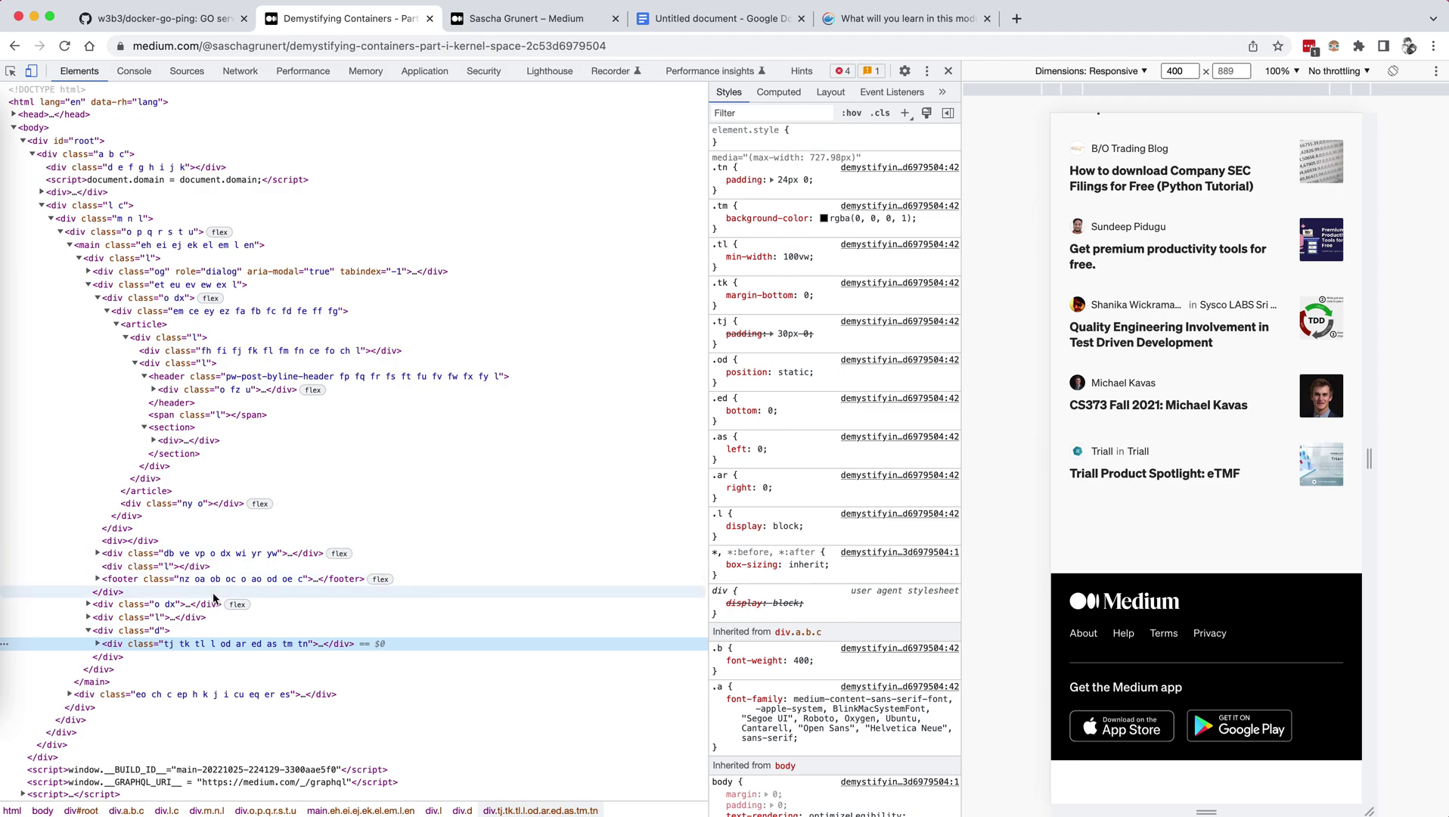
click(154, 632)
key(Delete)
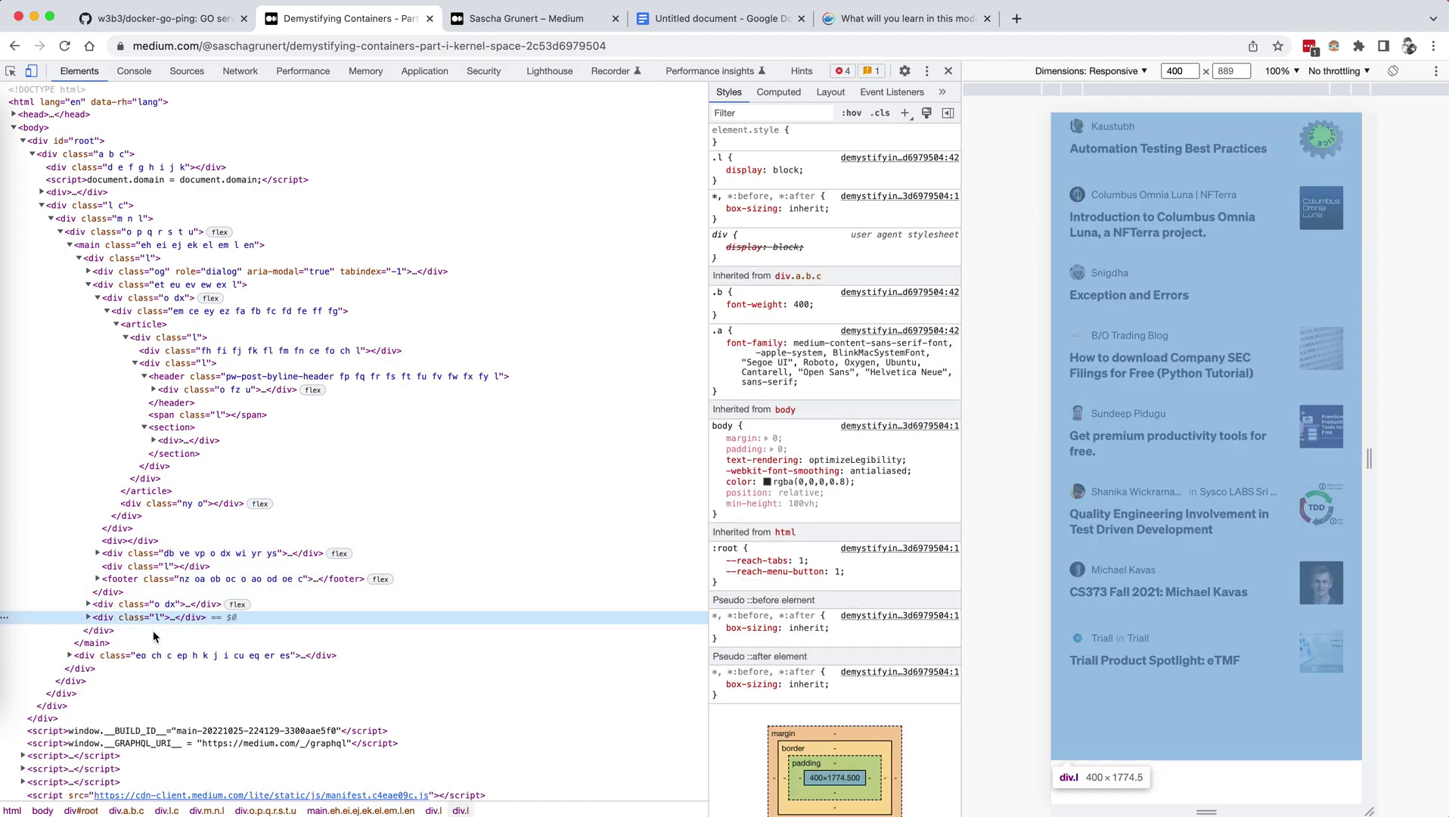
key(Delete)
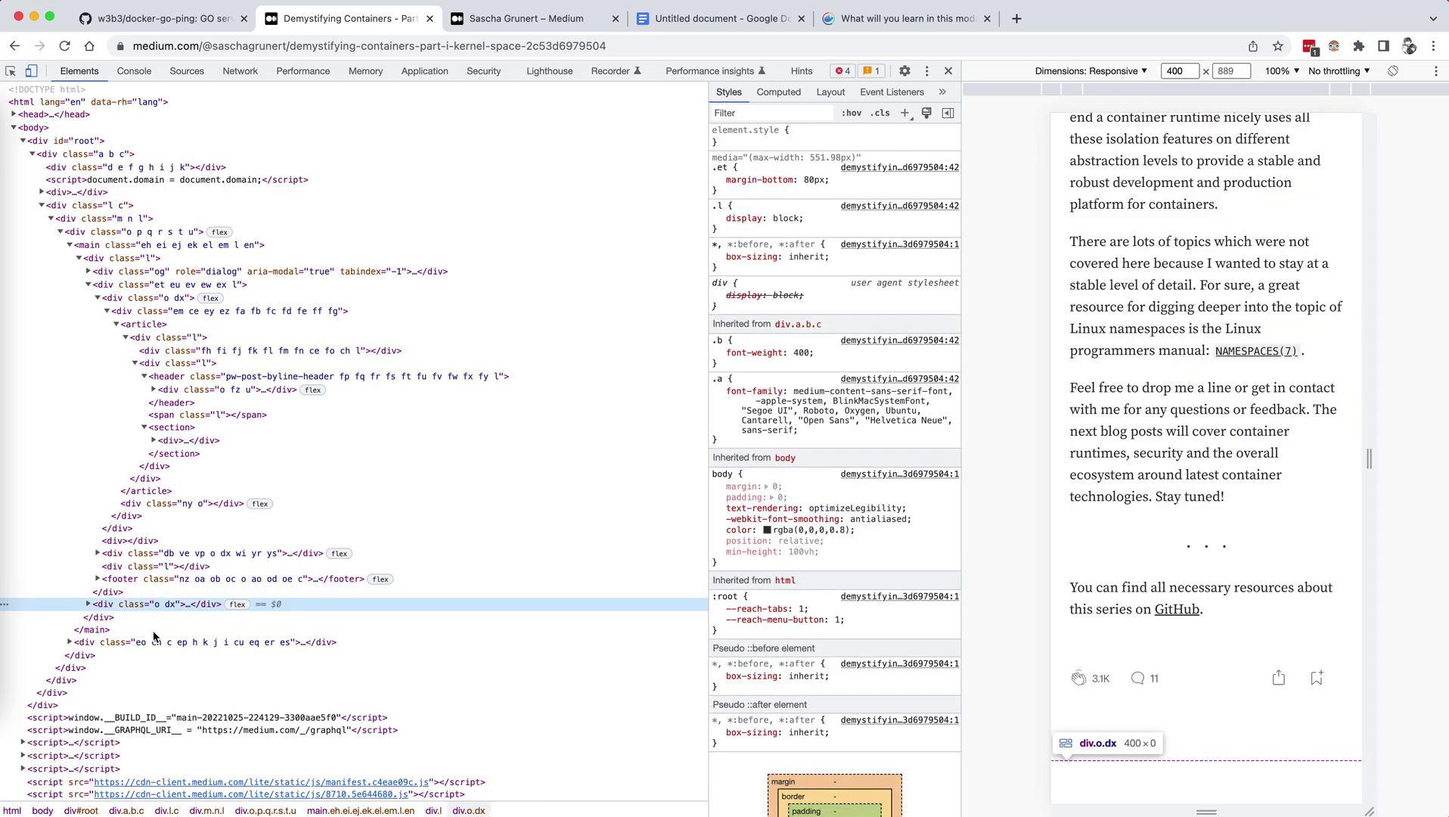
key(Right)
key(Right)
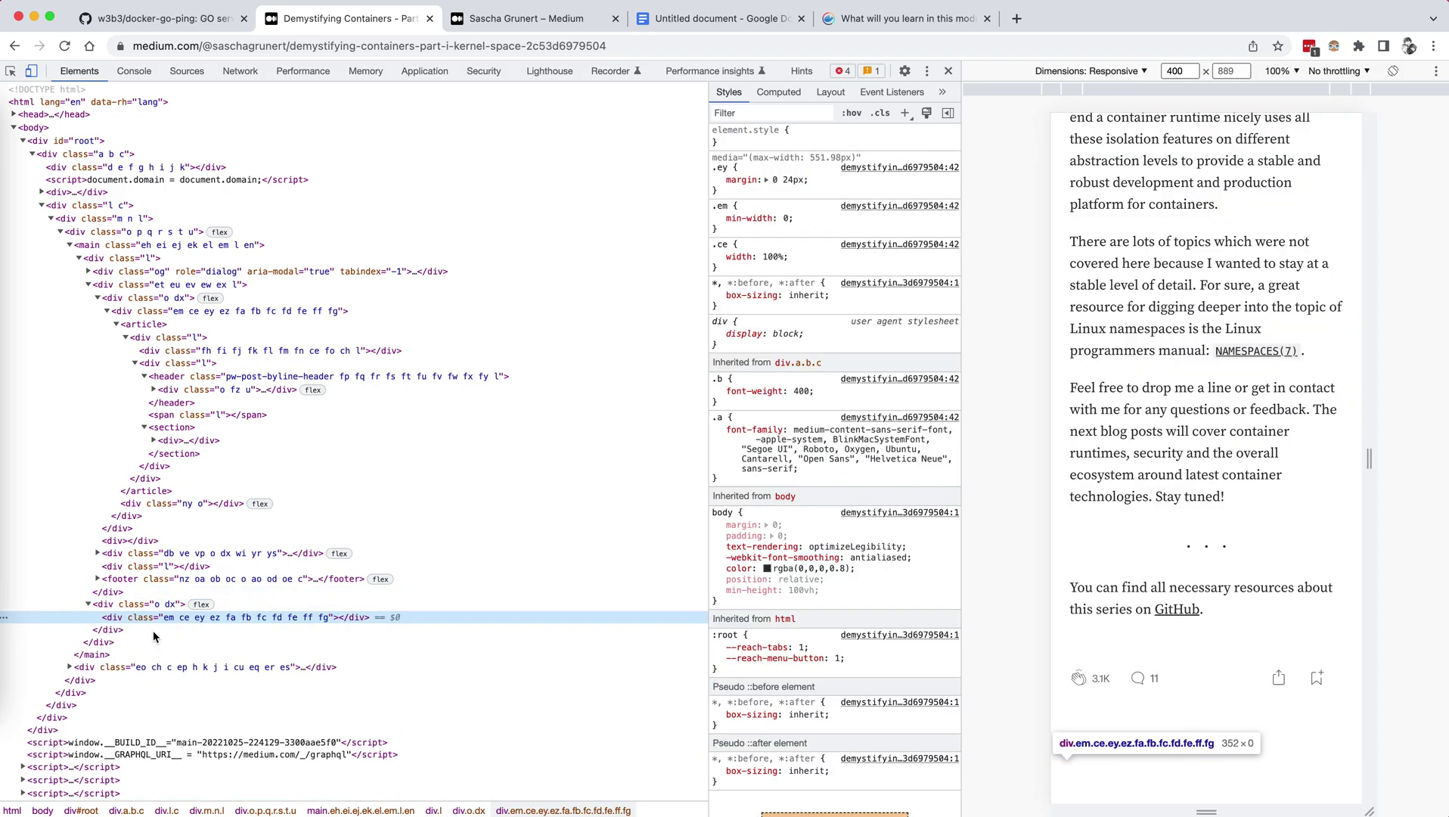
key(Left)
key(Left)
key(Left)
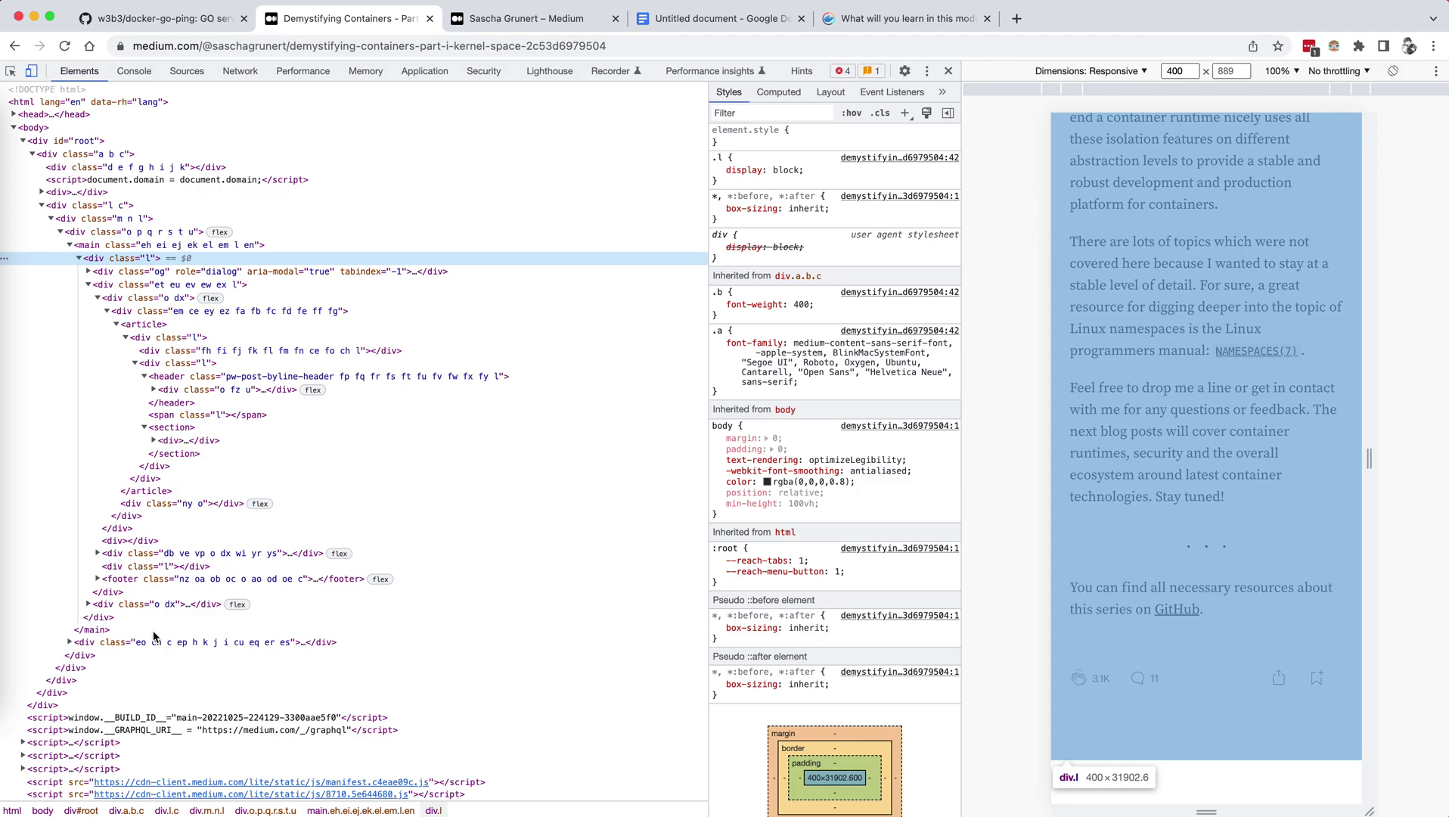
key(Down)
key(Down)
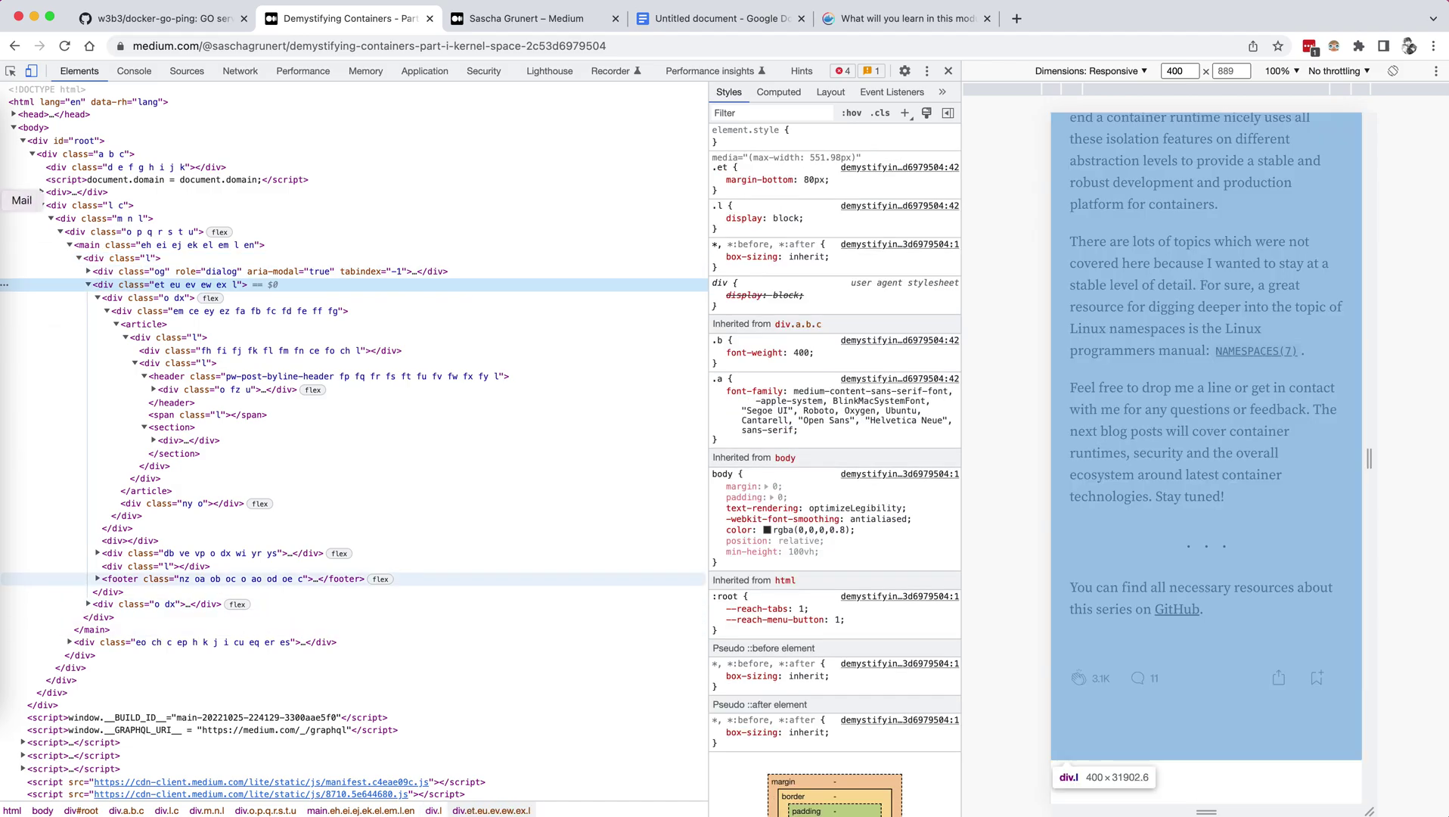
Remove the clap-and-response bar and its empty footer element, then scroll back up.
click(11, 73)
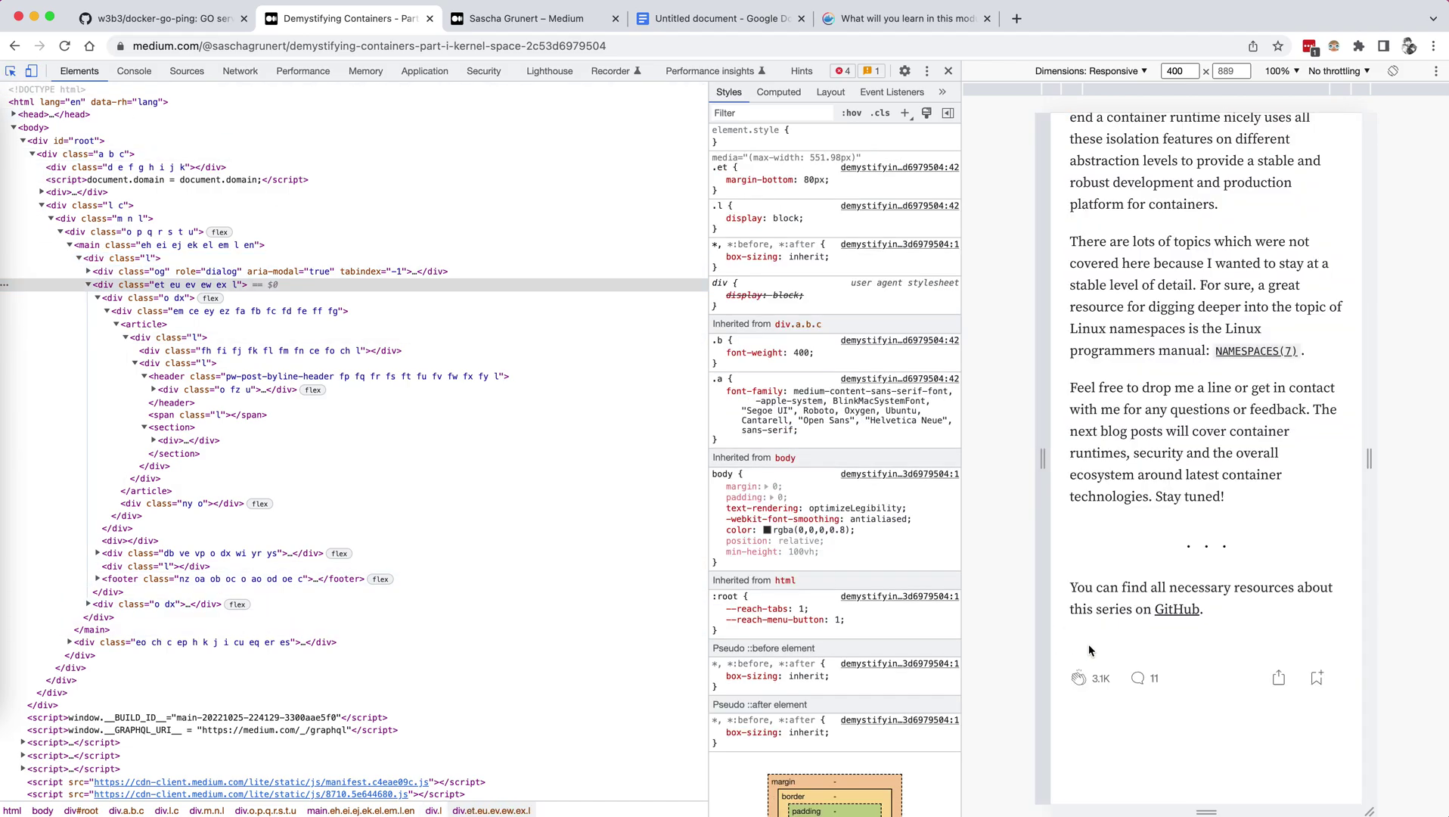
click(1103, 673)
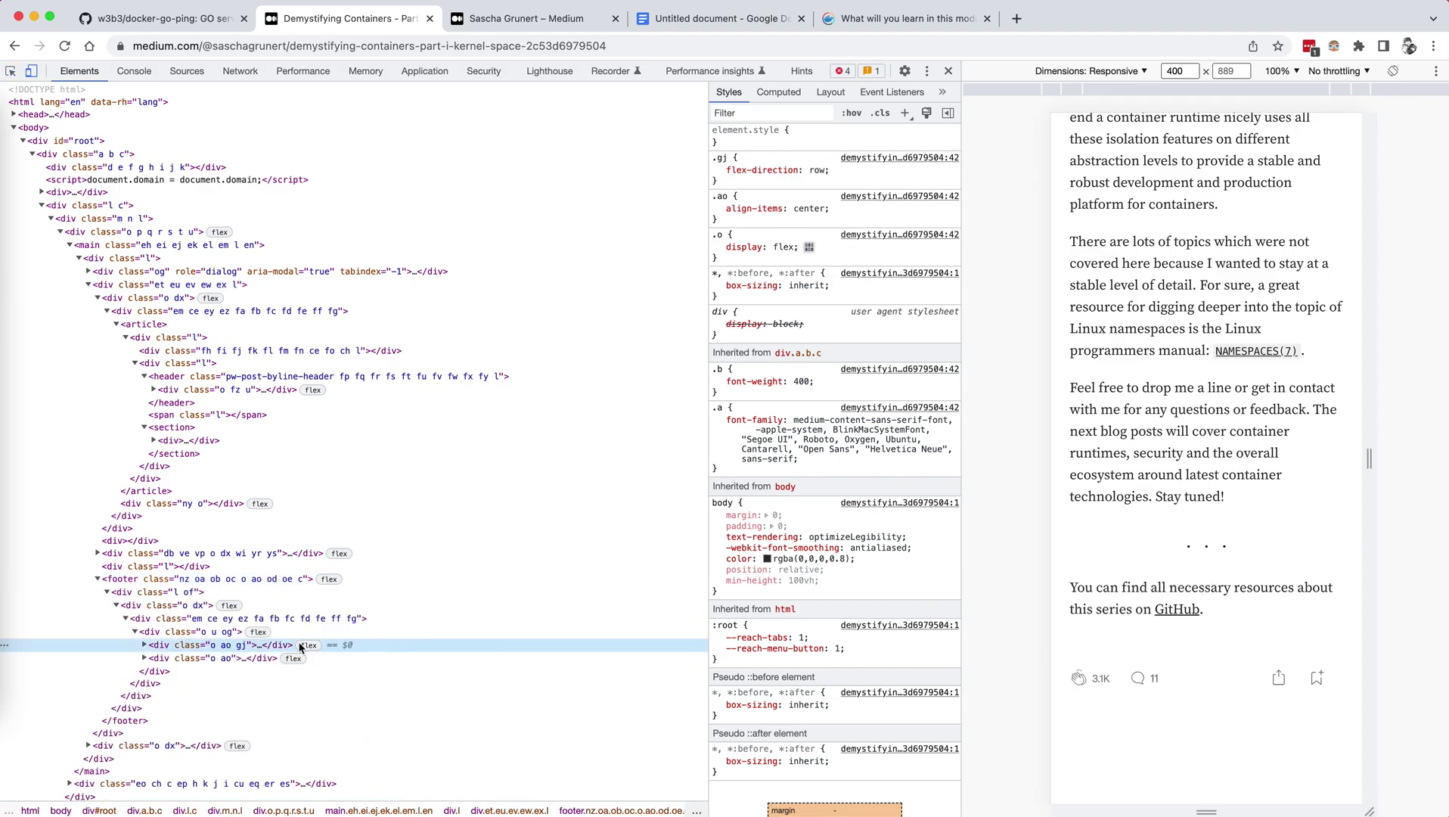
click(173, 634)
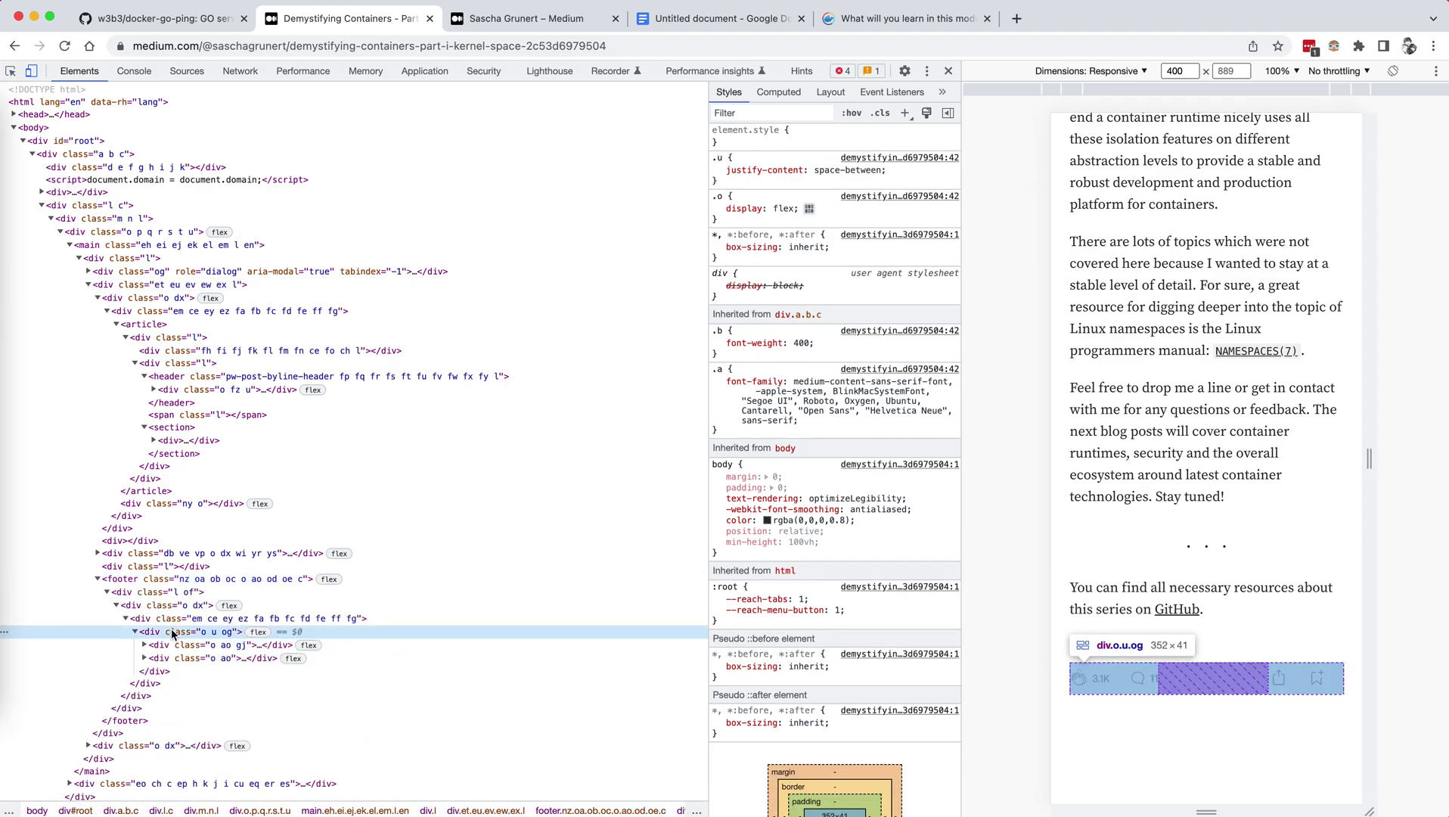
key(Up)
key(Up)
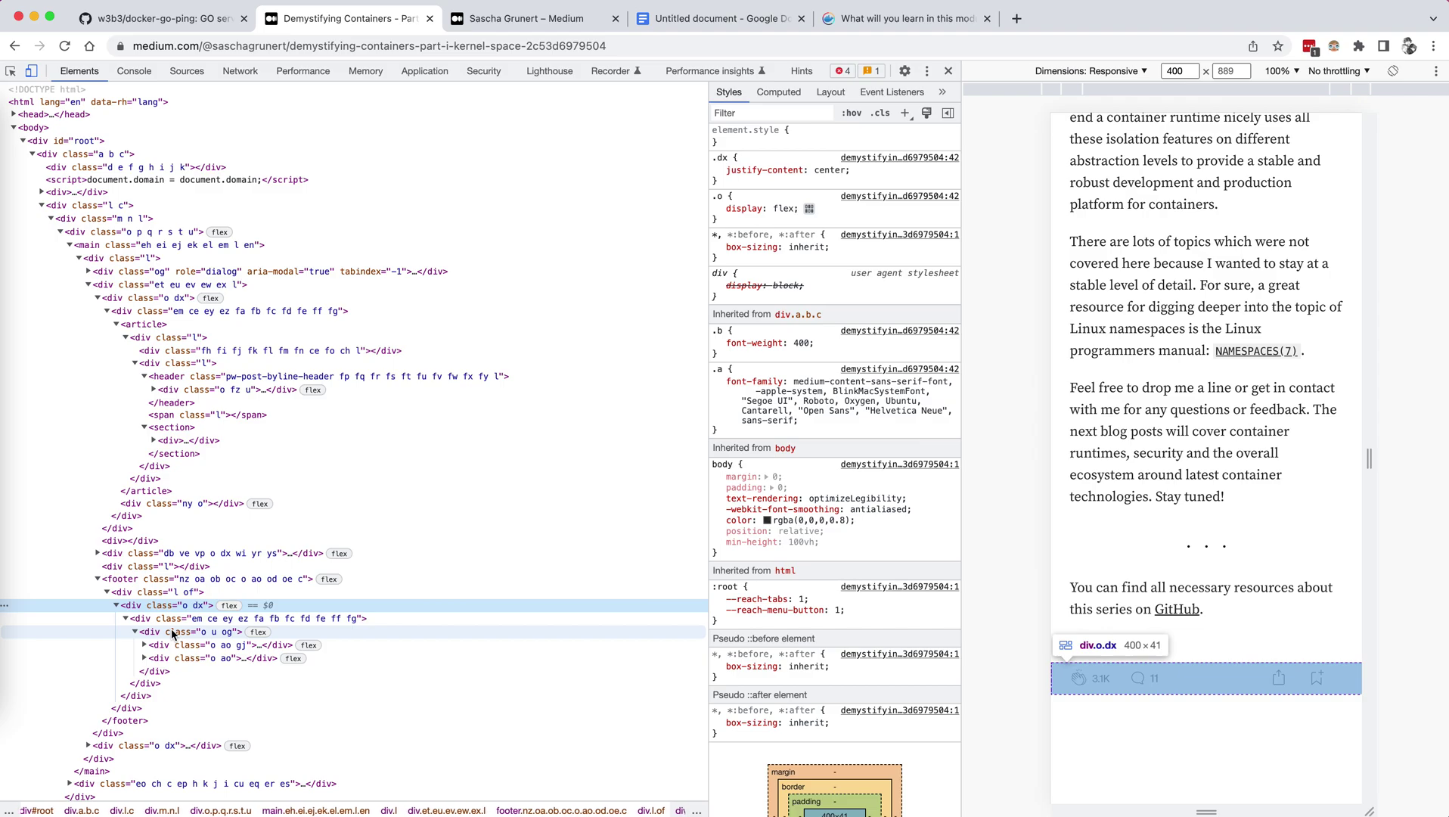
key(Delete)
key(Up)
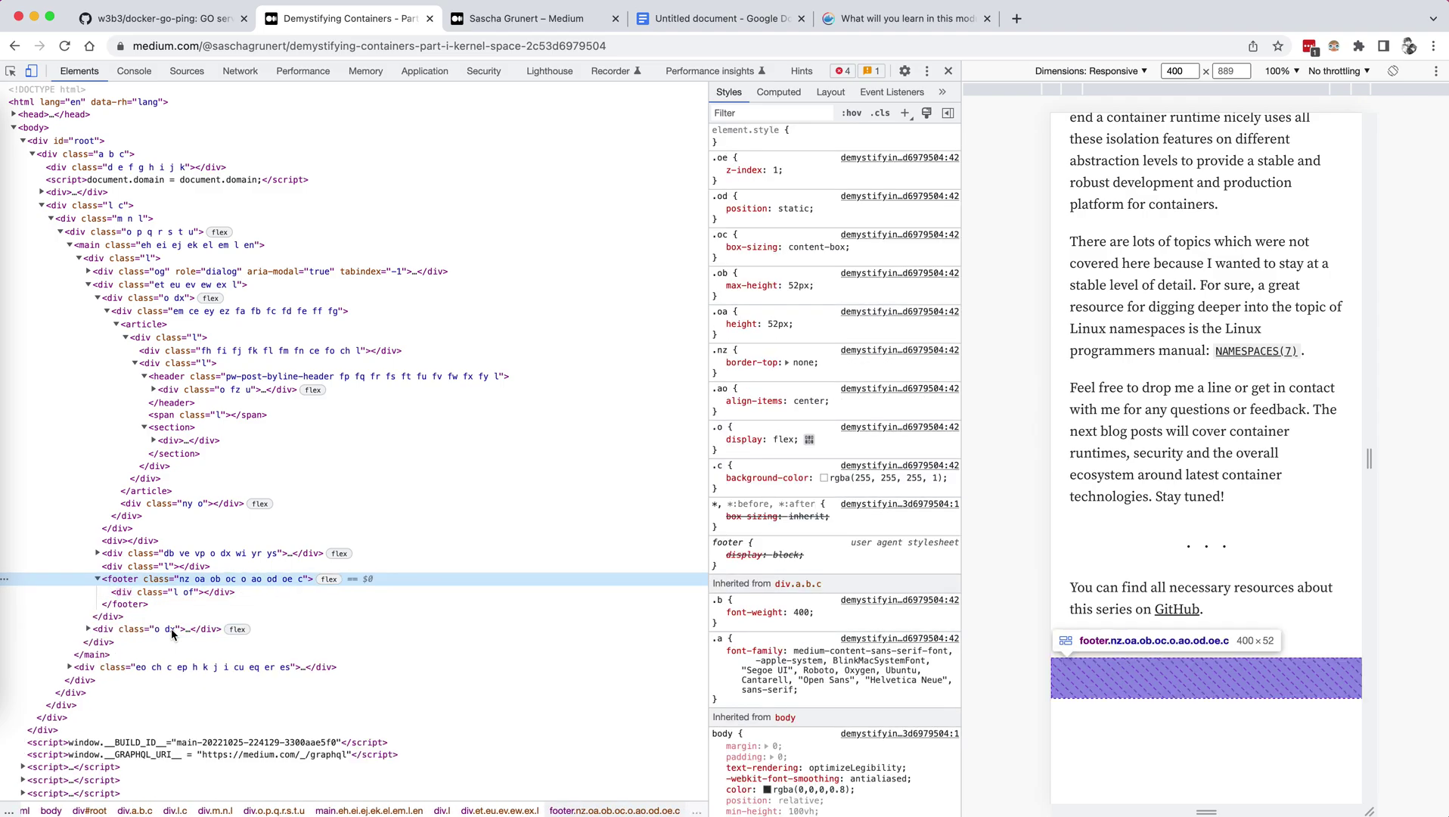
key(Delete)
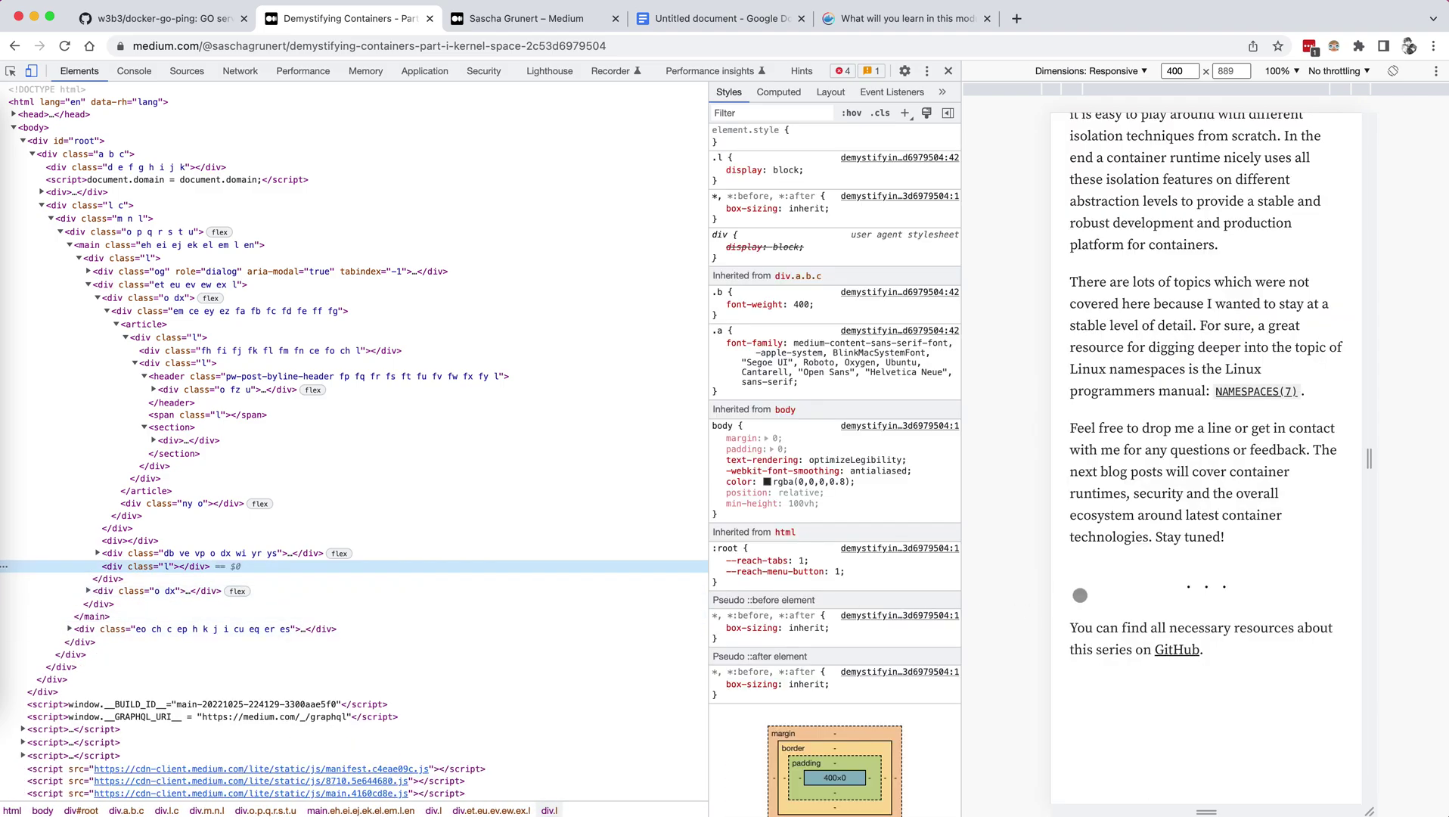
scroll(1098, 587, up, 15)
scroll(1098, 587, up, 20)
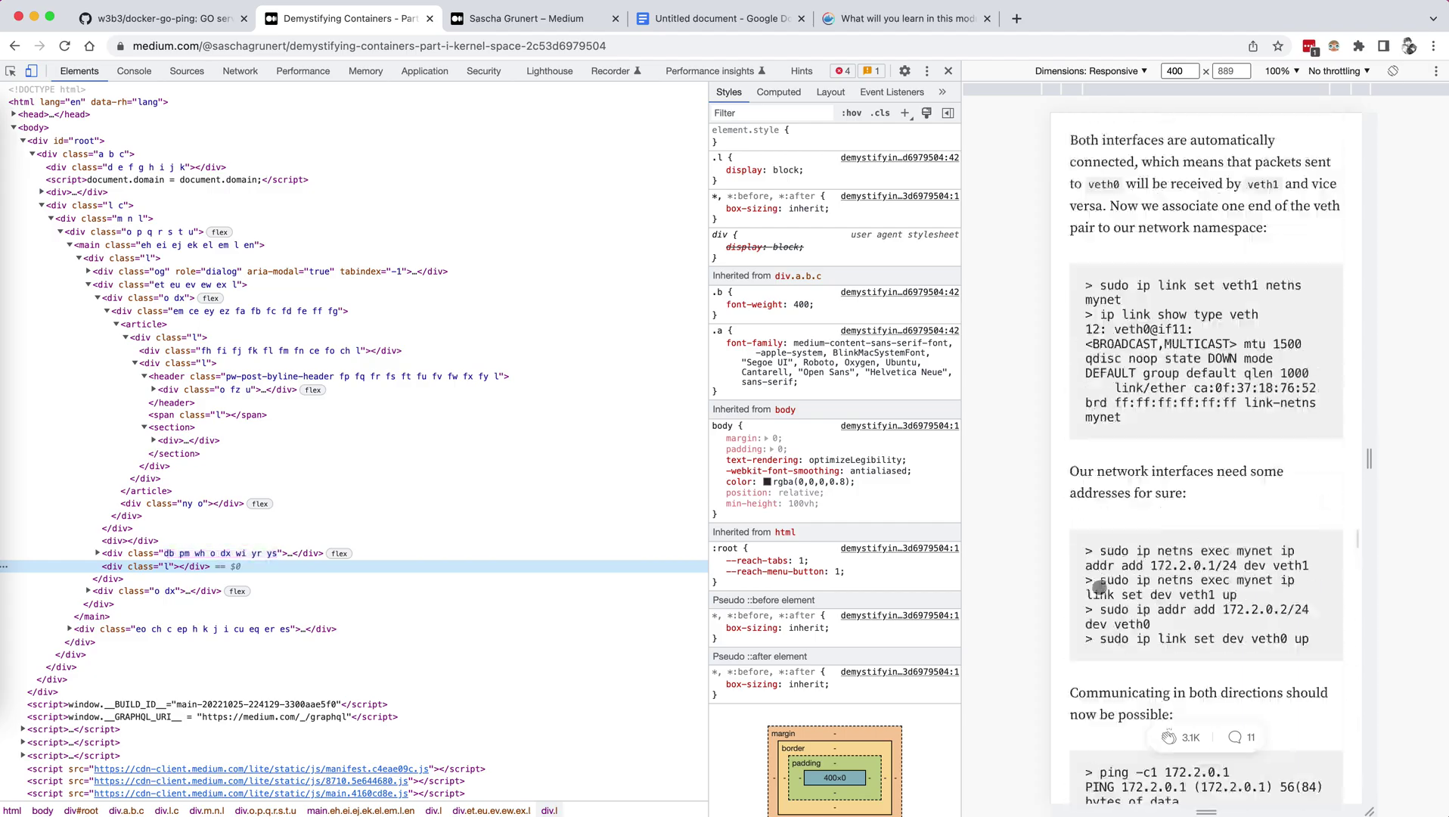
scroll(1098, 587, up, 20)
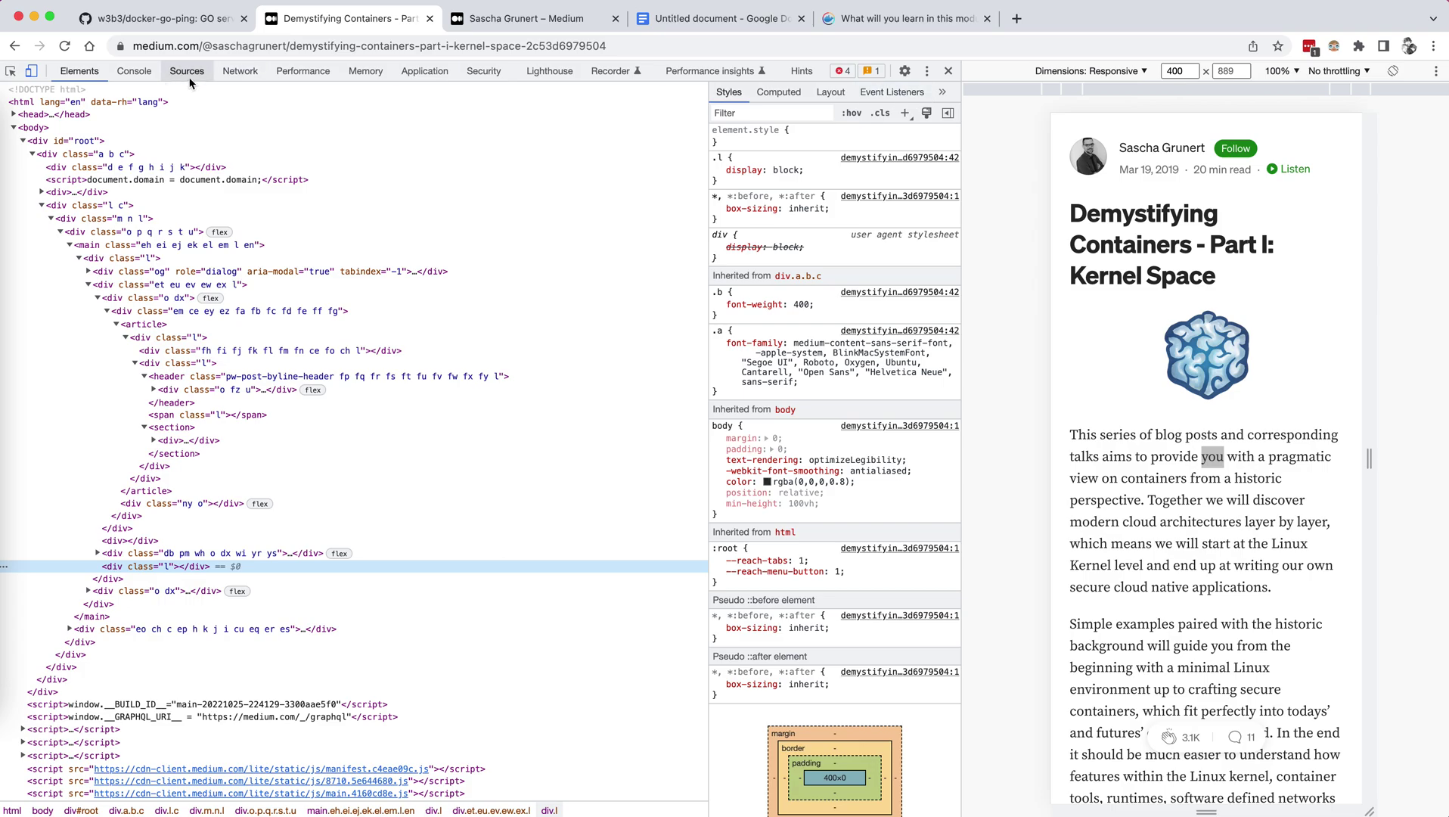
Close the developer tools, review the edited article's 27-page PDF print preview, and cancel it.
click(948, 71)
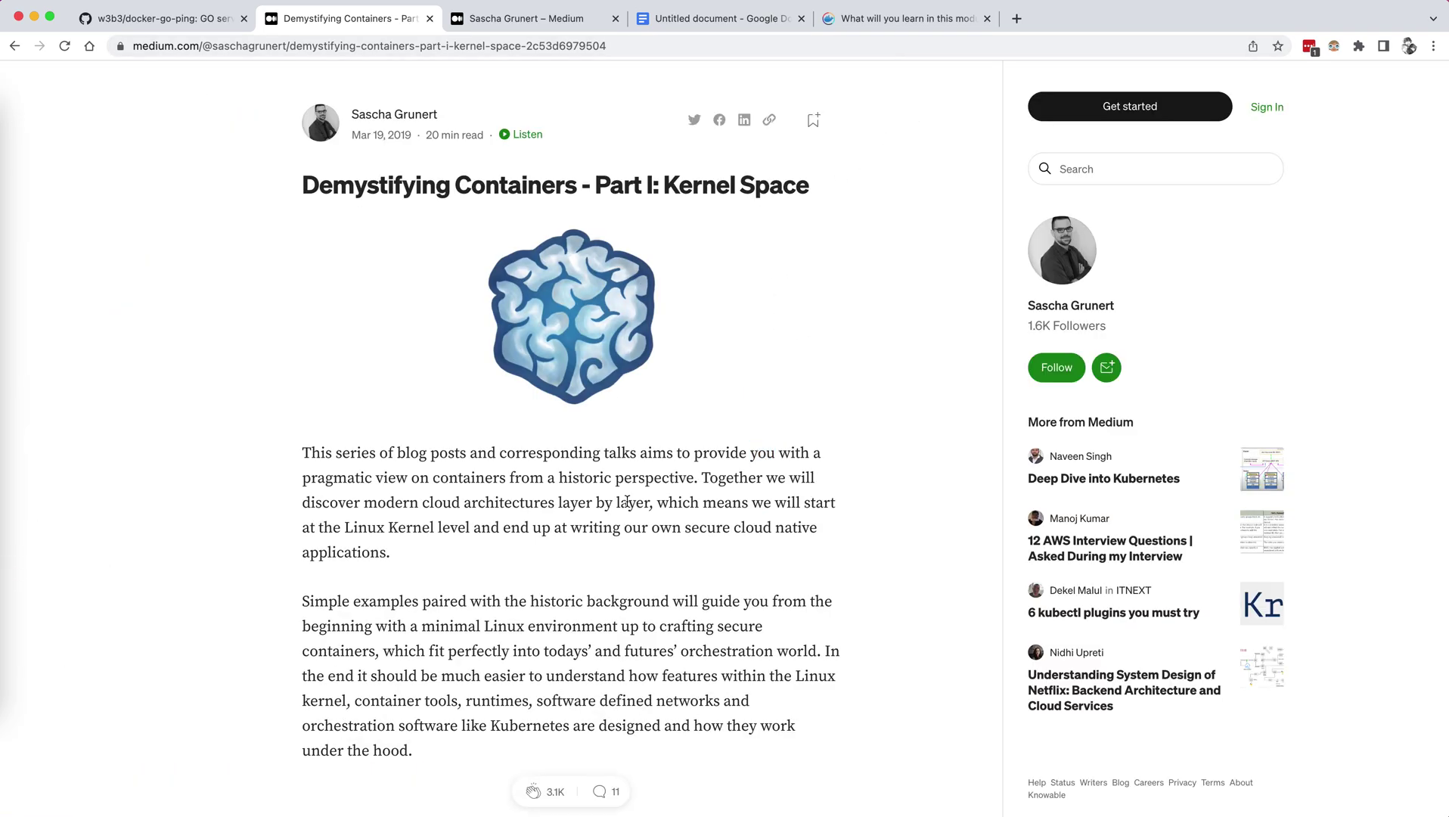
key(super+p)
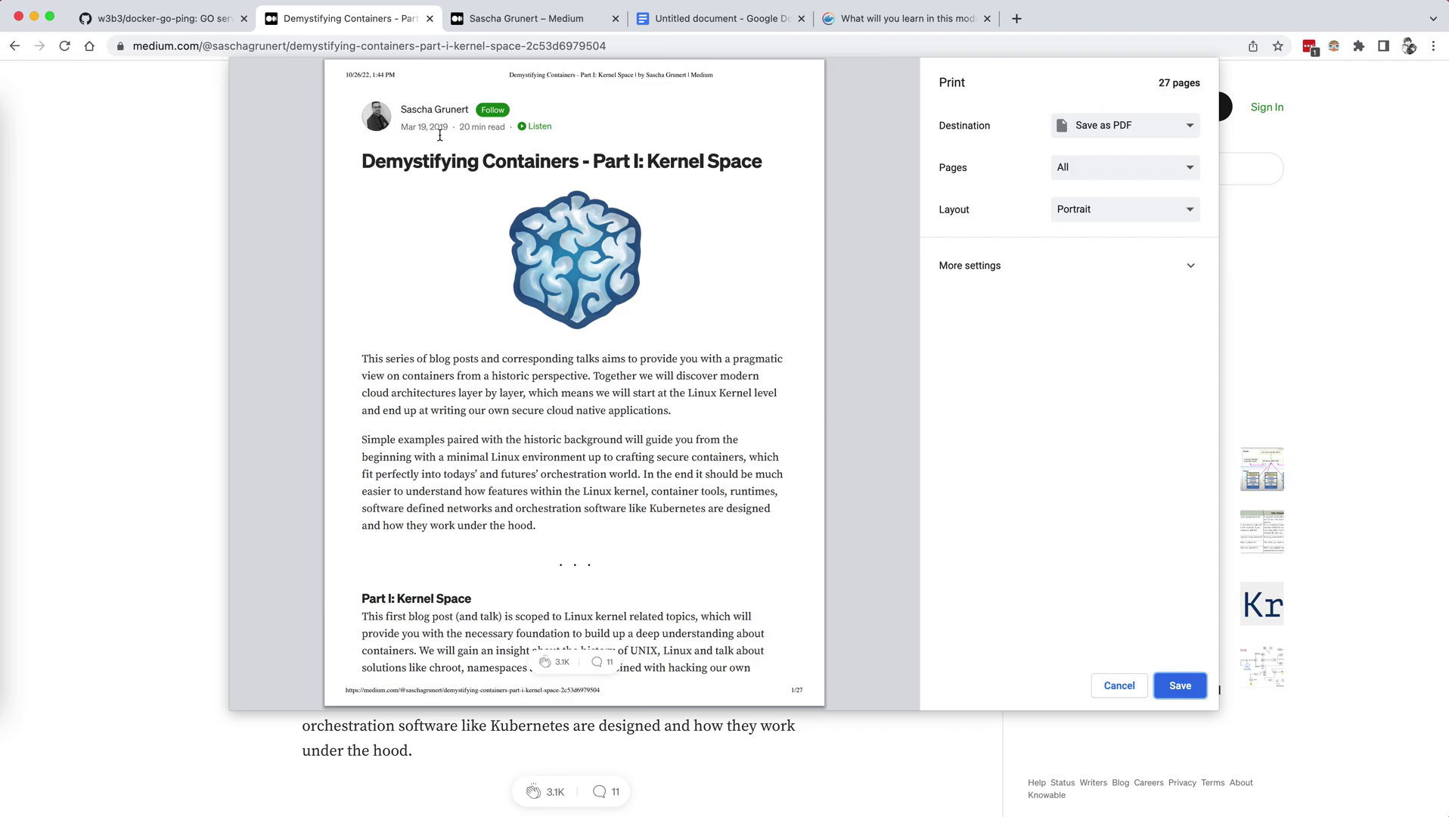
scroll(440, 135, down, 6)
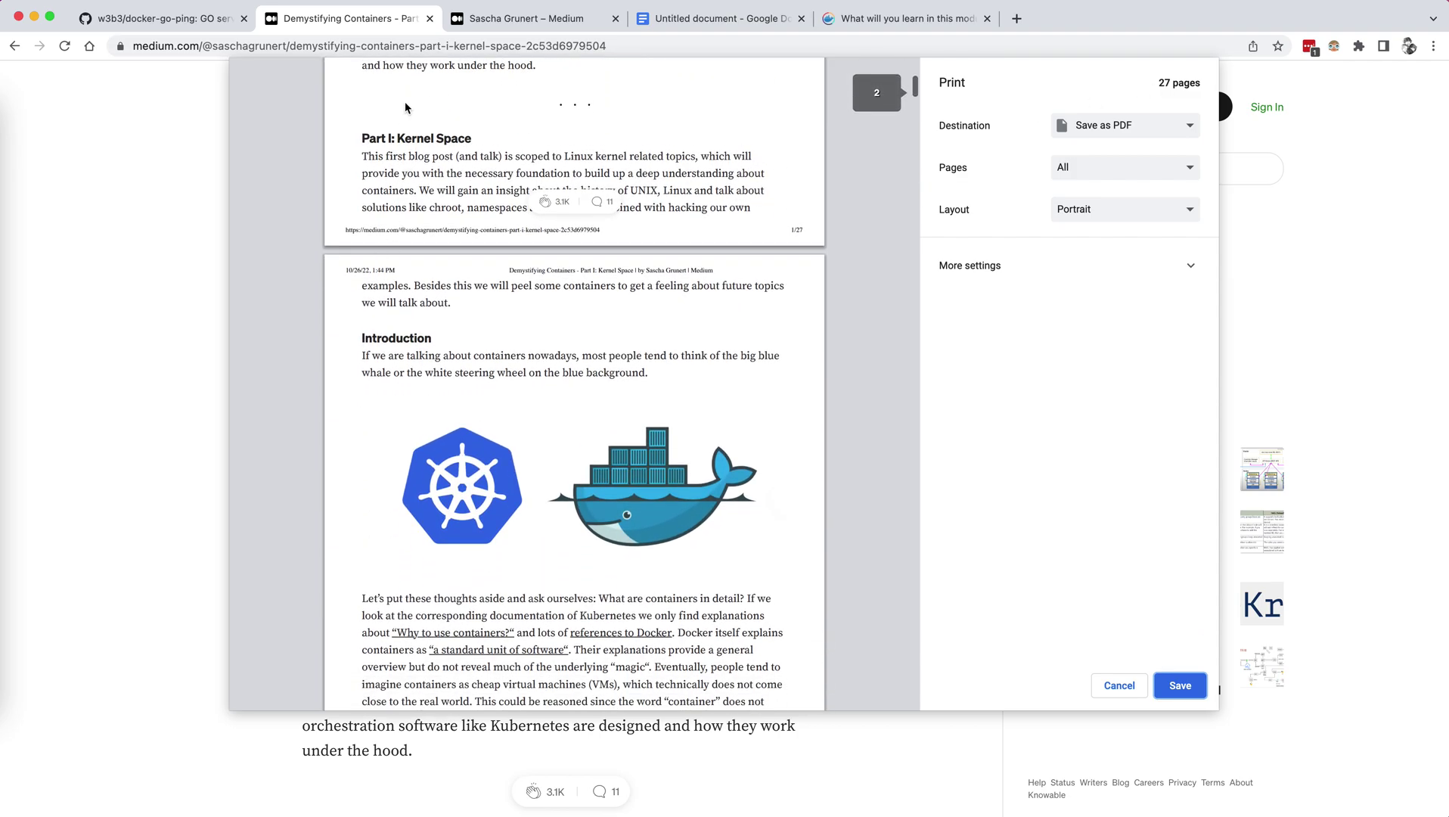
scroll(459, 313, down, 9)
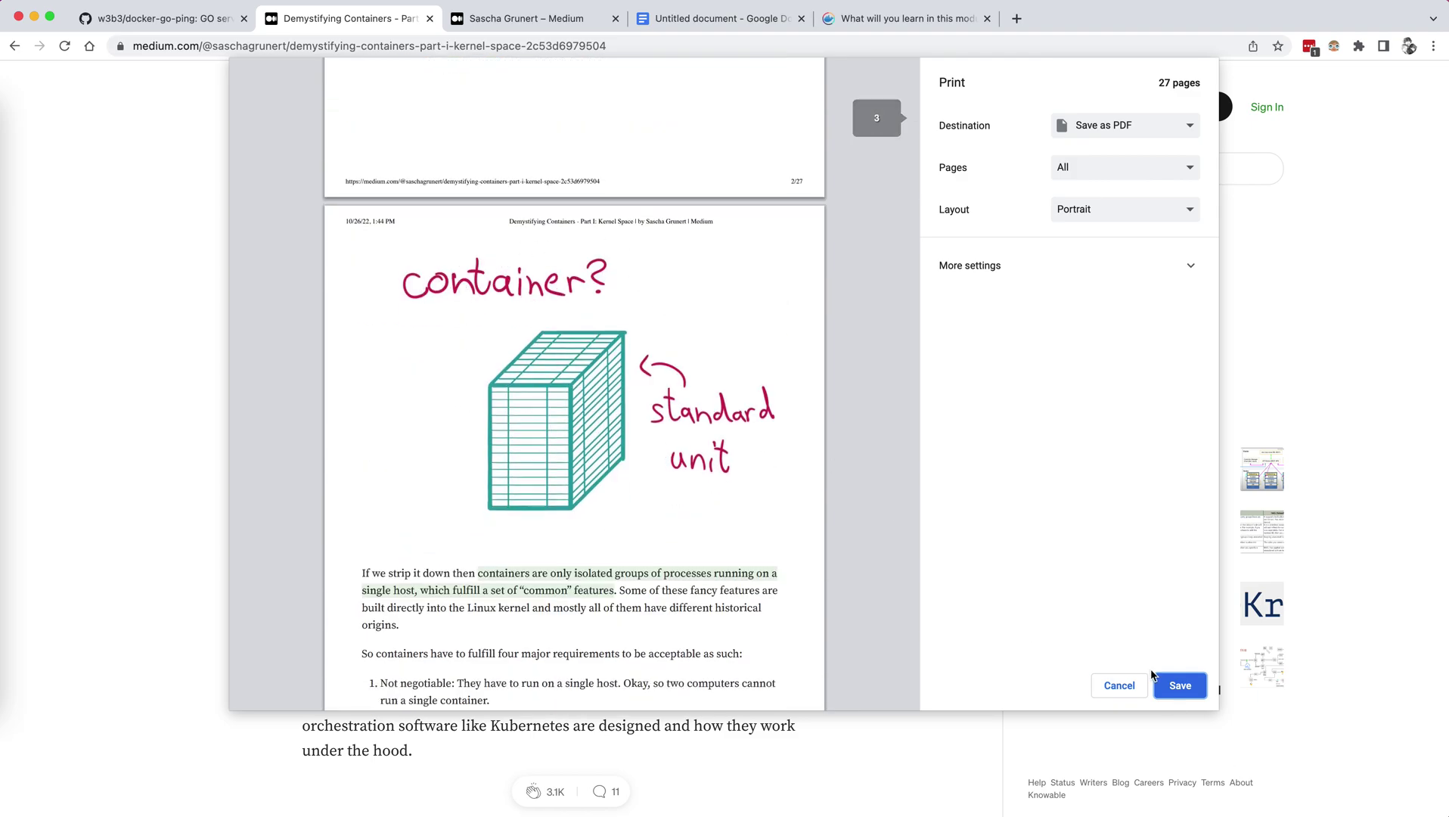
click(1109, 686)
Return to Preview and bring the 28-page ORIGINAL_ window forward beside the 27-page copy.
key(super+Tab)
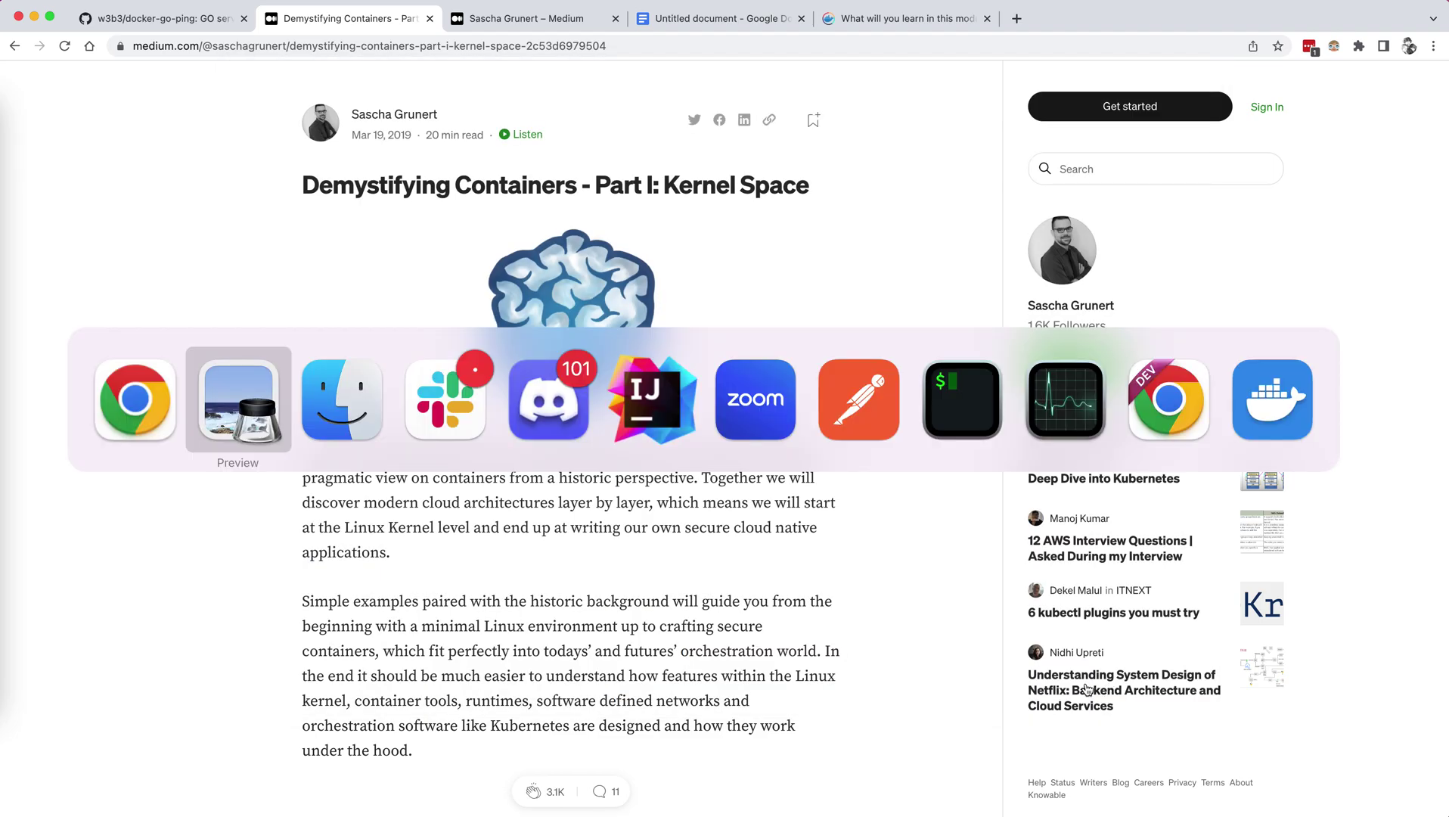
key(super+Tab)
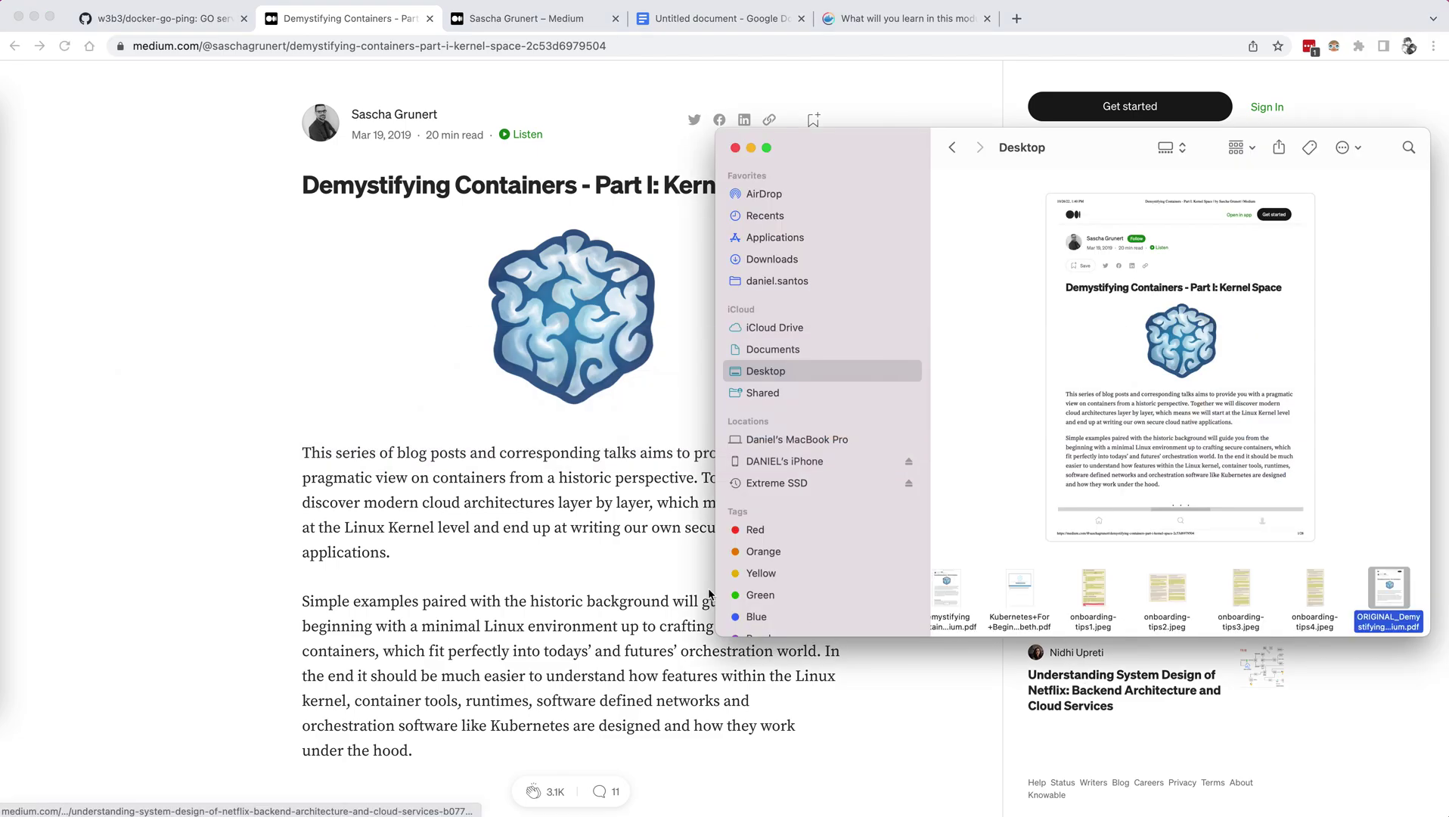
key(super+Tab)
key(super+Tab)
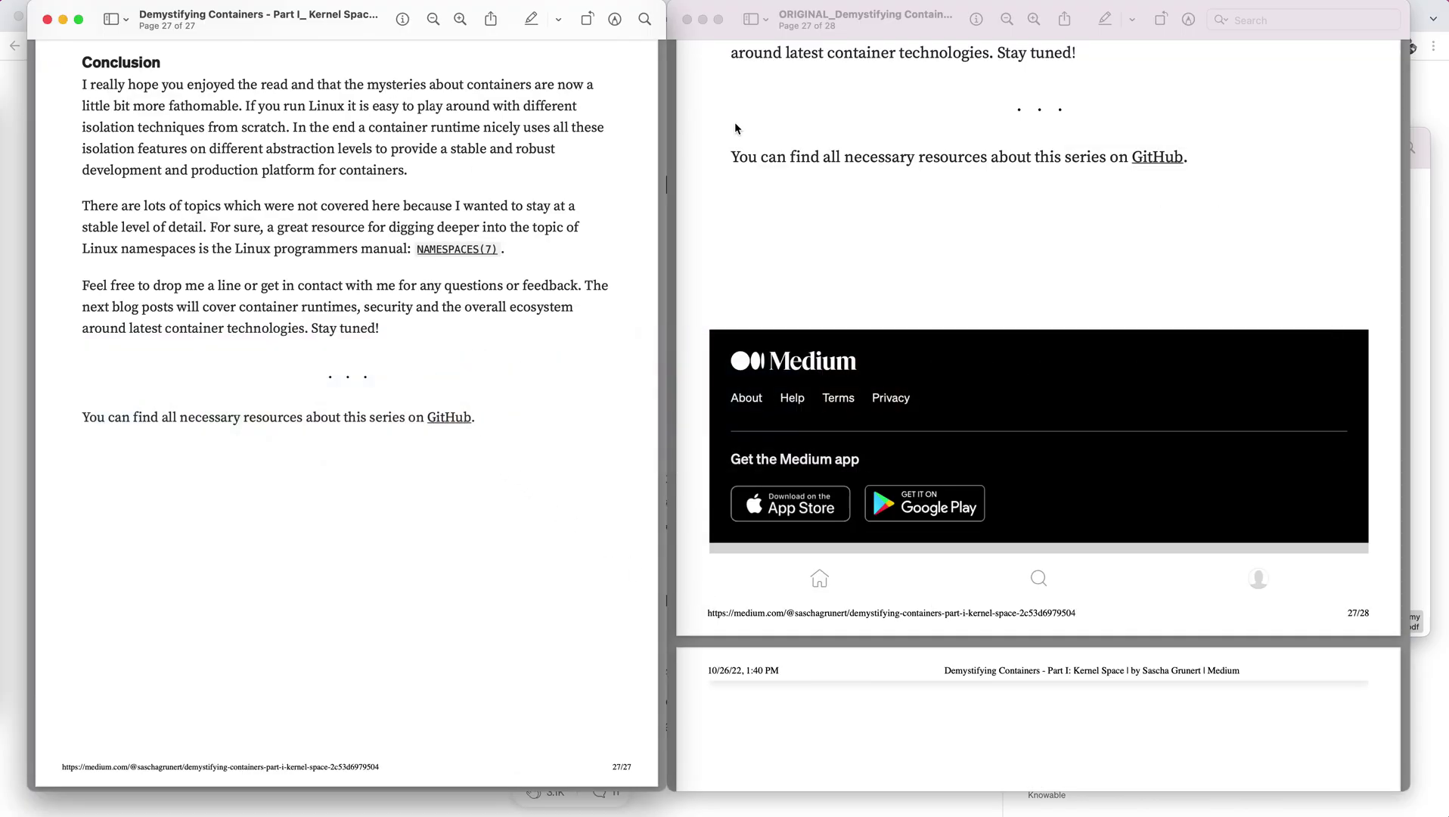
click(848, 22)
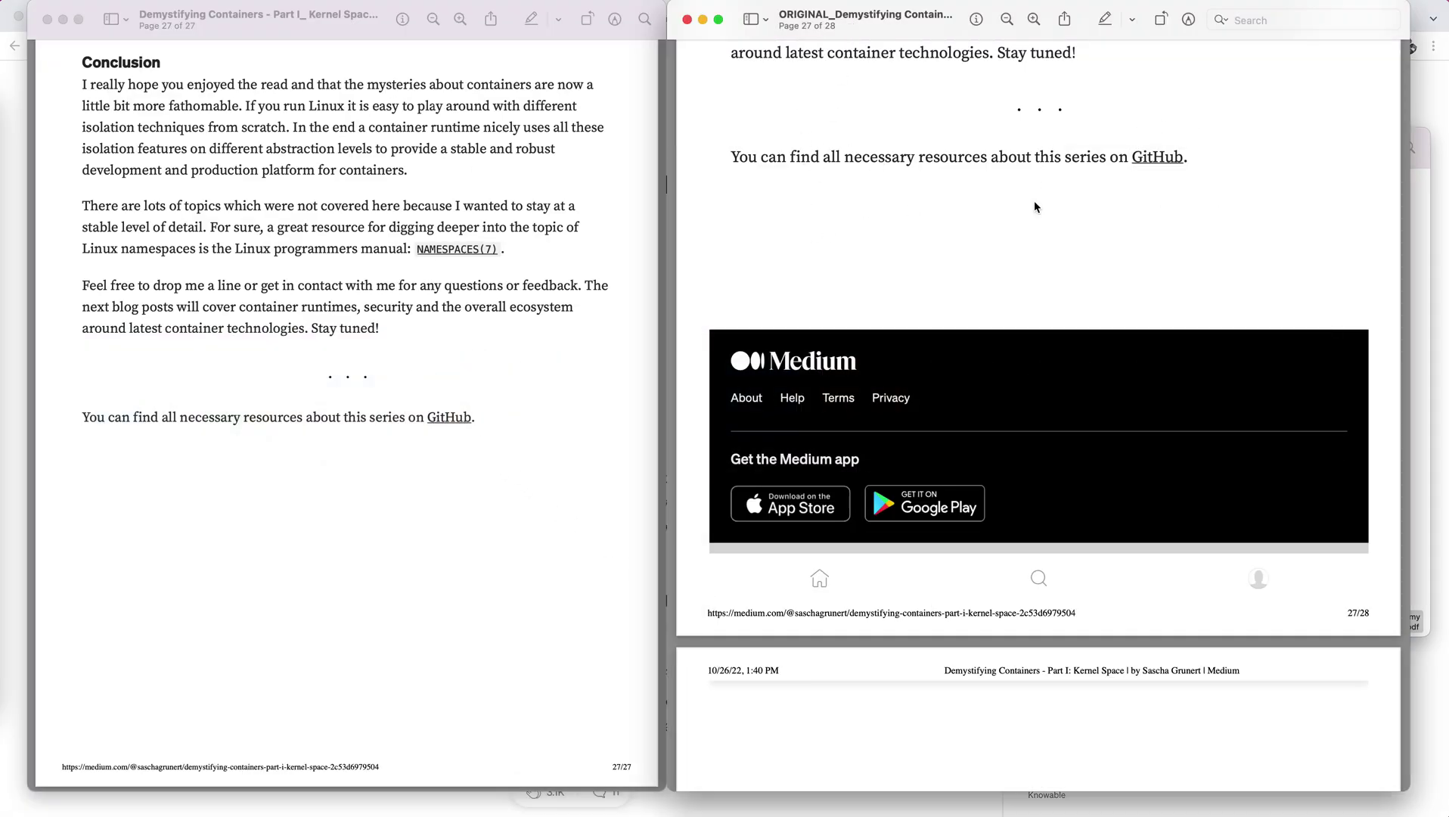
scroll(533, 312, up, 20)
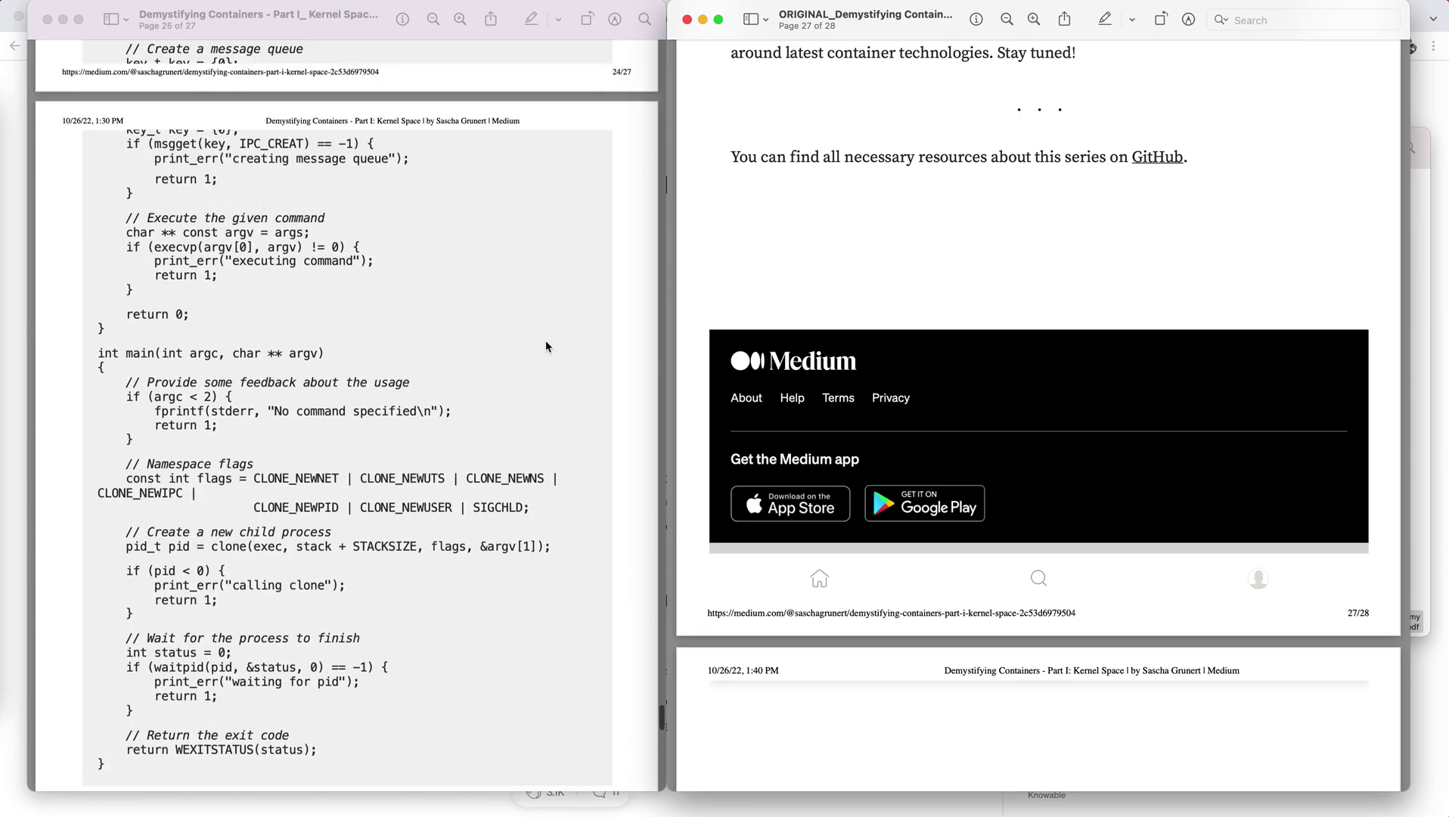